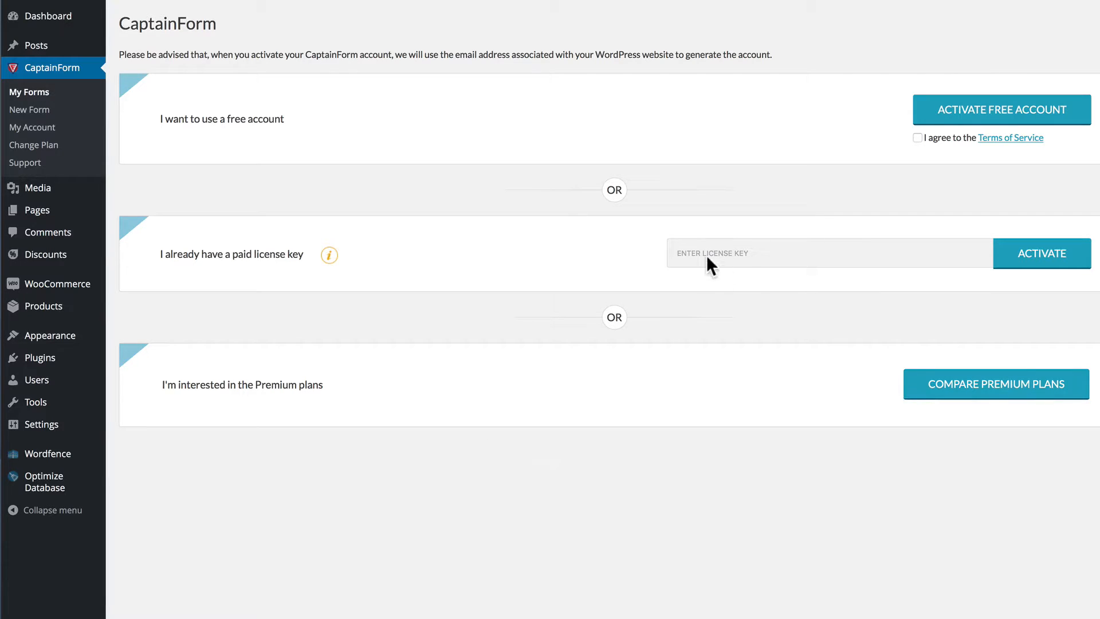
Paste the paid license key and activate the CaptainForm account.
{"action": "key", "text": "ctrl+v"}
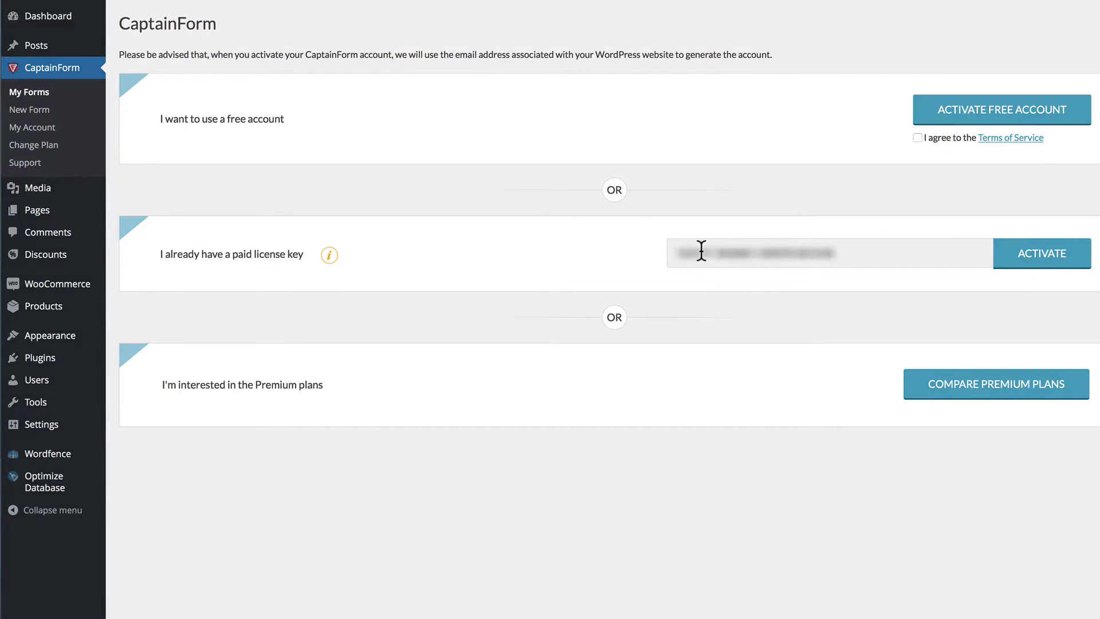
{"action": "left_click", "coordinate": [1019, 254]}
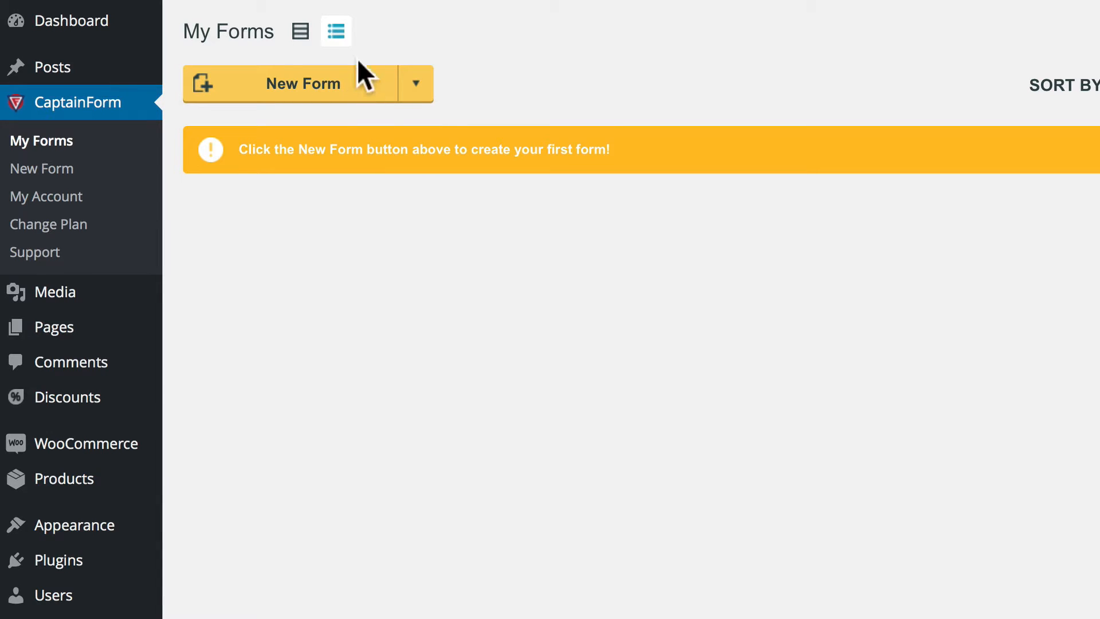
{"action": "left_click", "coordinate": [301, 35]}
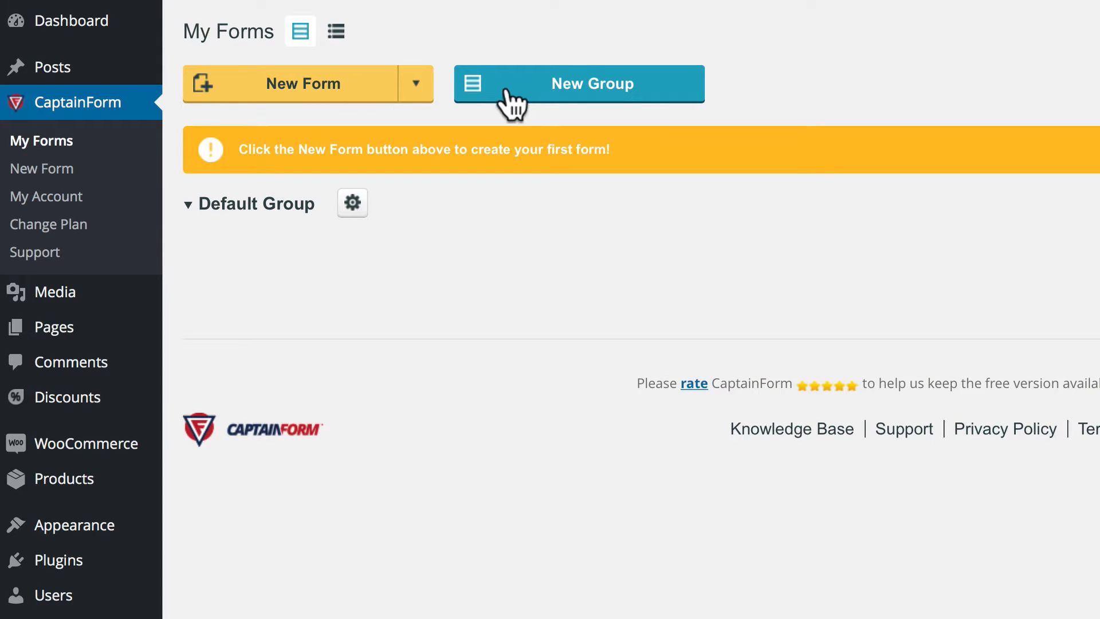
{"action": "left_click", "coordinate": [335, 32]}
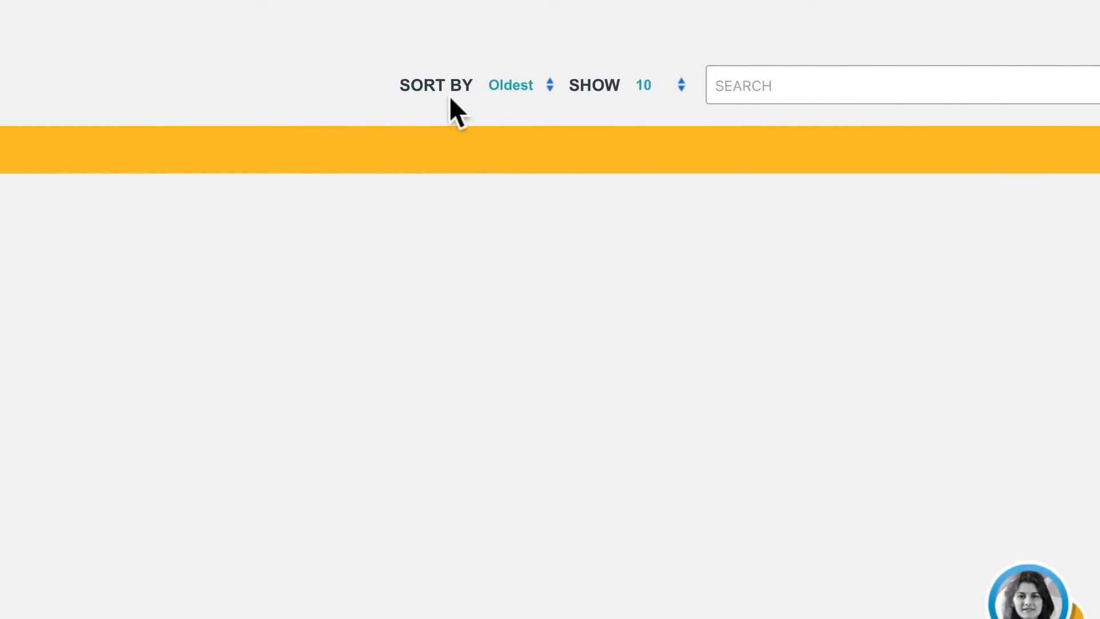
{"action": "left_click", "coordinate": [653, 84]}
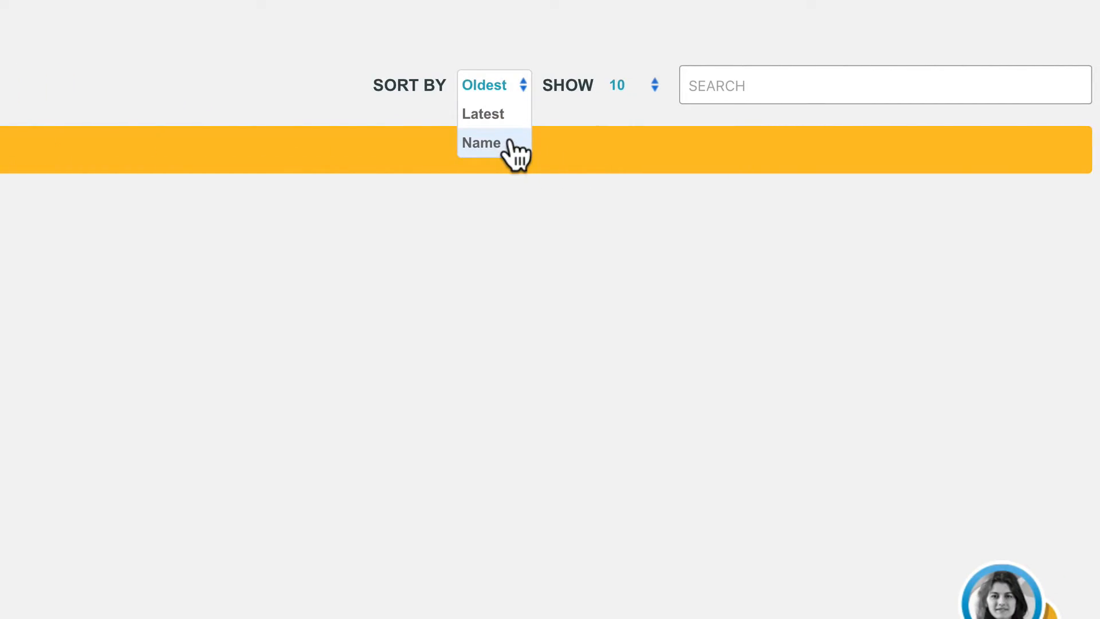
{"action": "left_click", "coordinate": [599, 122]}
{"action": "left_click", "coordinate": [616, 86]}
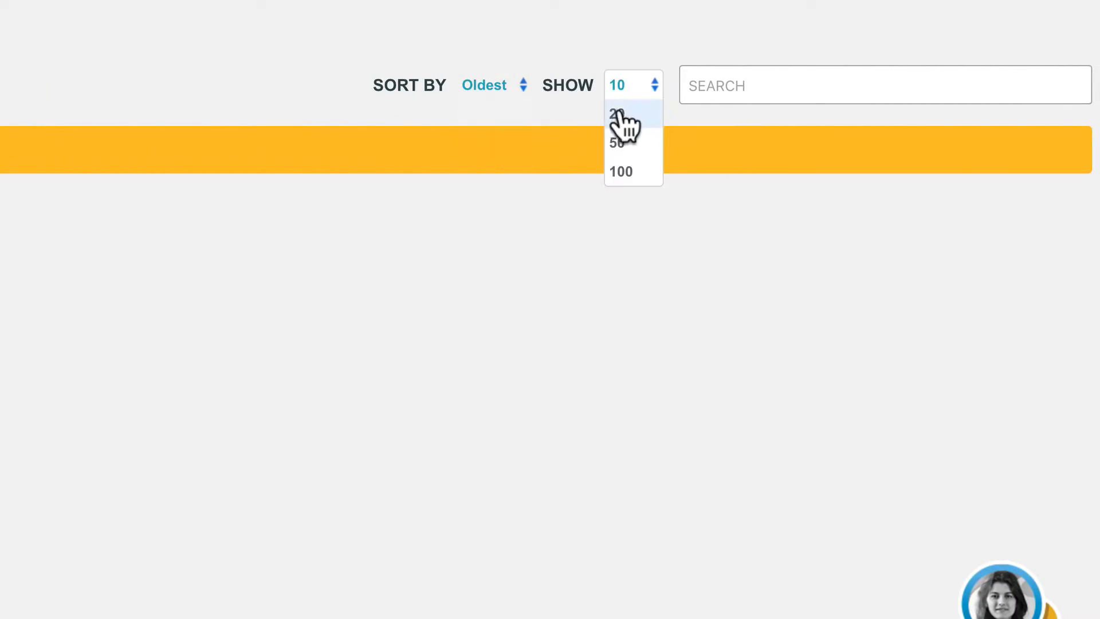
{"action": "left_click", "coordinate": [668, 210]}
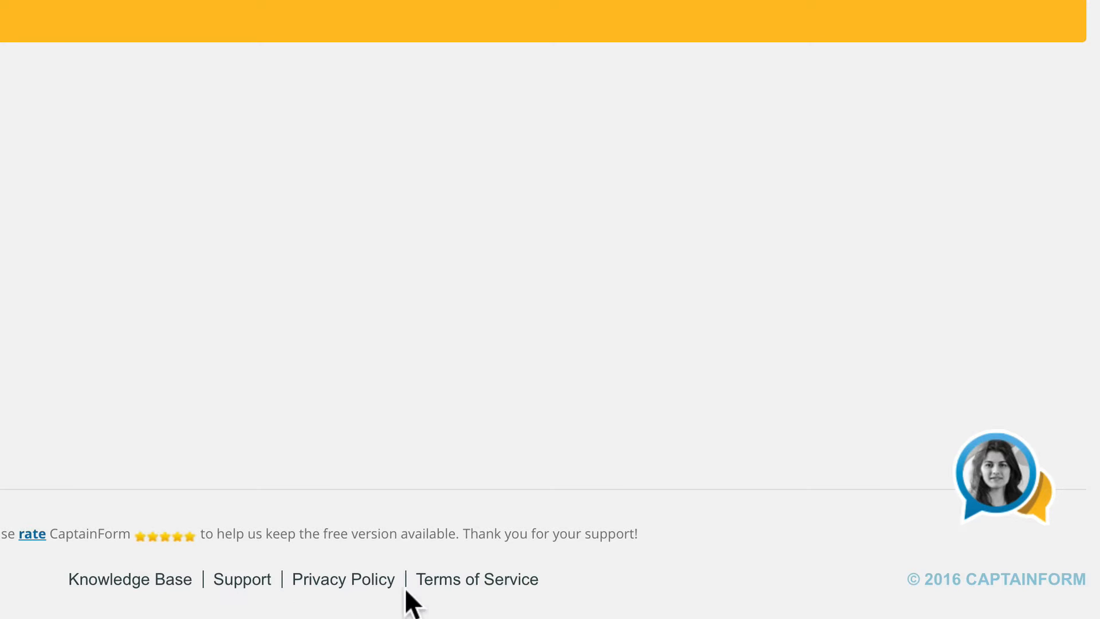
Browse the Knowledge Base help categories, then go to the plugin's Support page.
{"action": "left_click", "coordinate": [182, 581]}
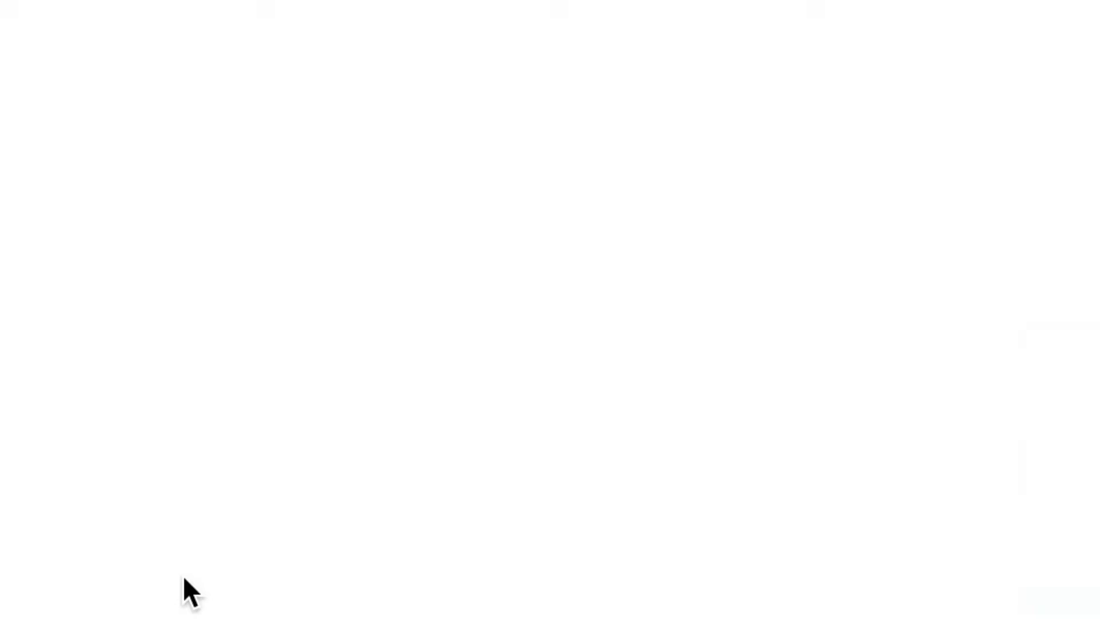
{"action": "scroll", "coordinate": [338, 329], "scroll_direction": "down", "scroll_amount": 3}
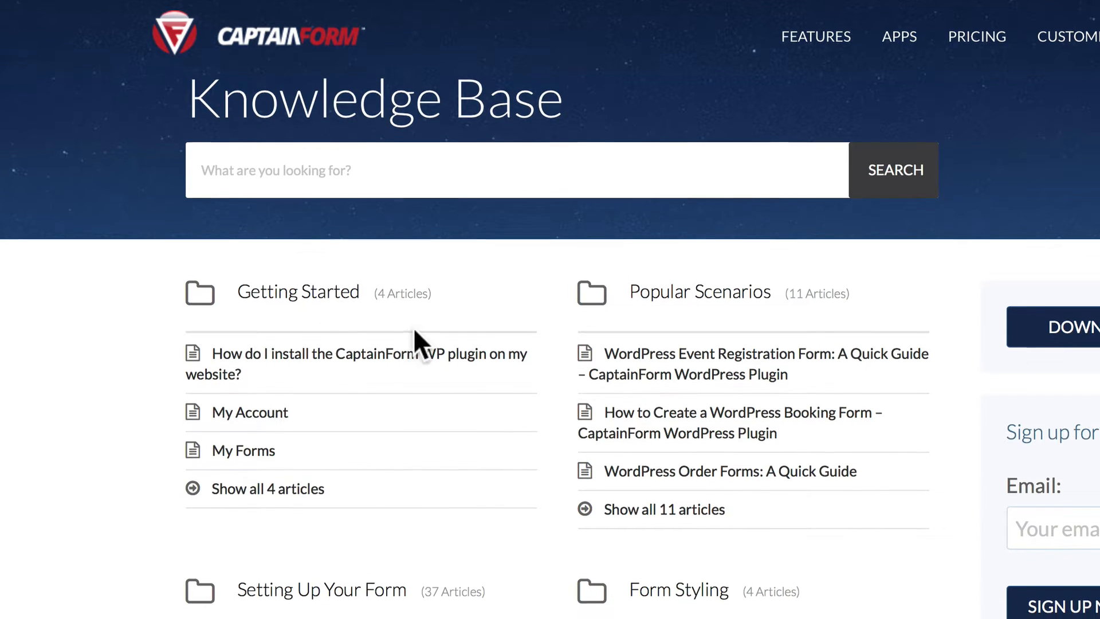
{"action": "scroll", "coordinate": [520, 371], "scroll_direction": "down", "scroll_amount": 5}
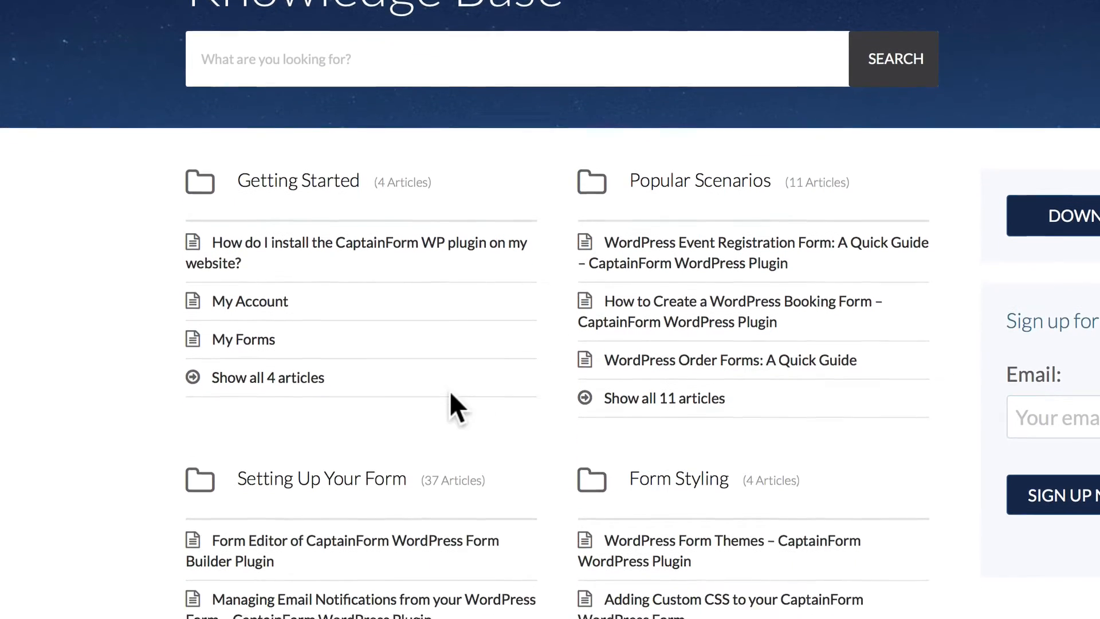
{"action": "scroll", "coordinate": [555, 378], "scroll_direction": "down", "scroll_amount": 5}
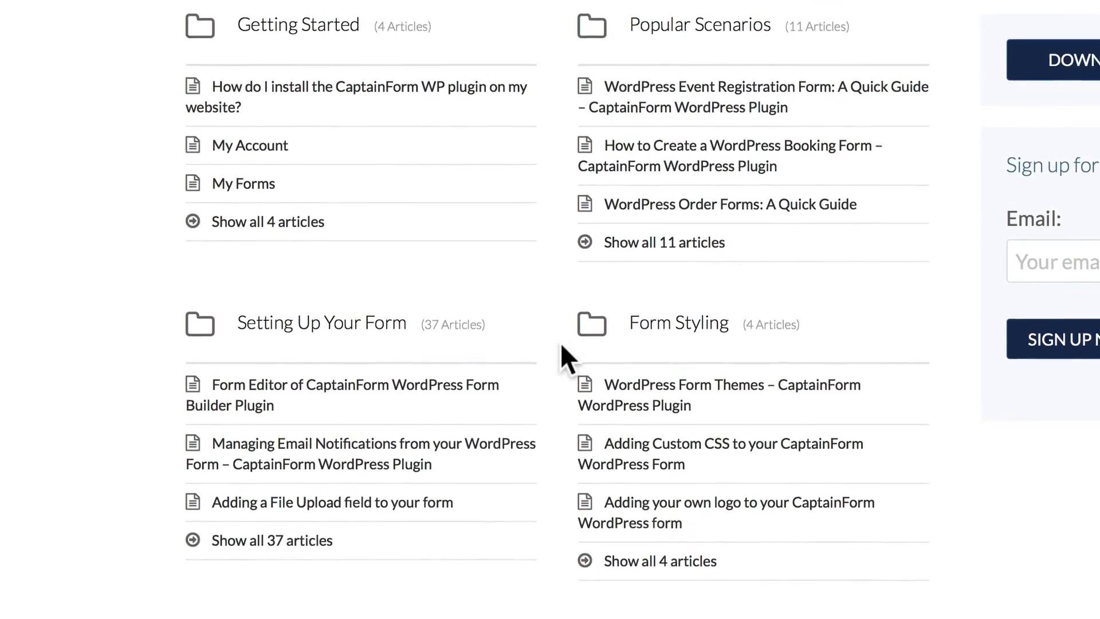
{"action": "scroll", "coordinate": [490, 331], "scroll_direction": "down", "scroll_amount": 5}
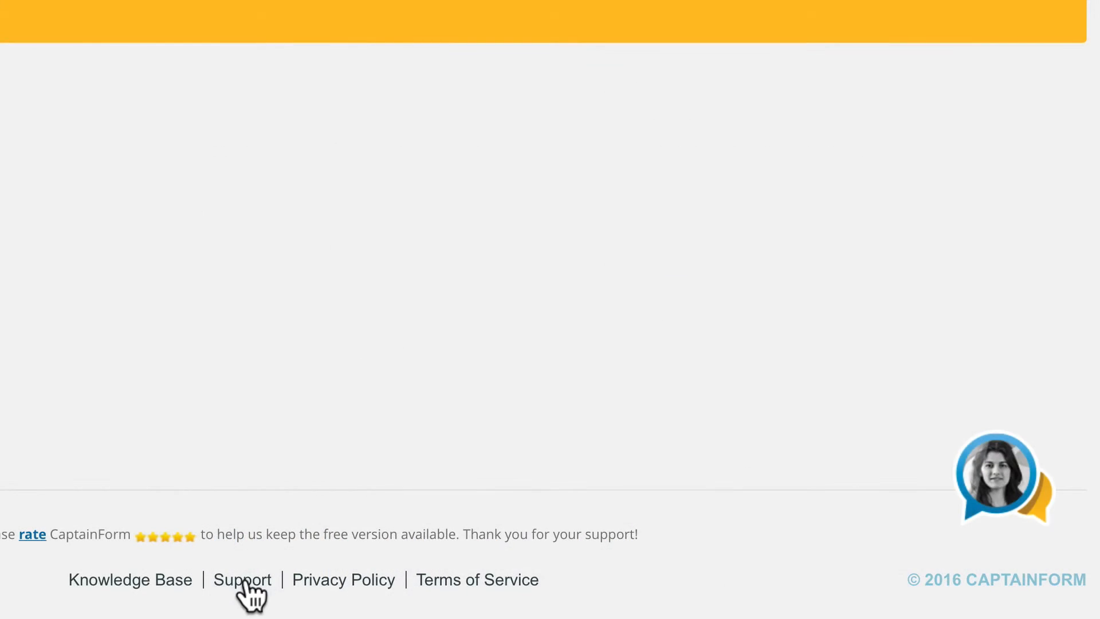
{"action": "left_click", "coordinate": [243, 580]}
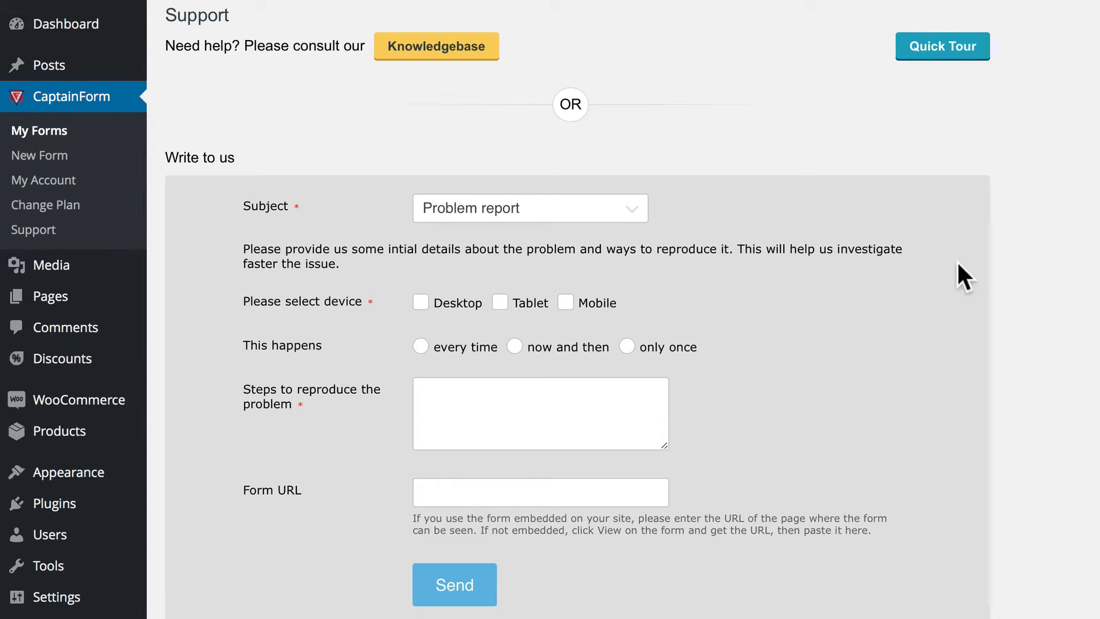
Play the Quick Tour video on the Support page partway, then pause it.
{"action": "scroll", "coordinate": [965, 260], "scroll_direction": "down", "scroll_amount": 2}
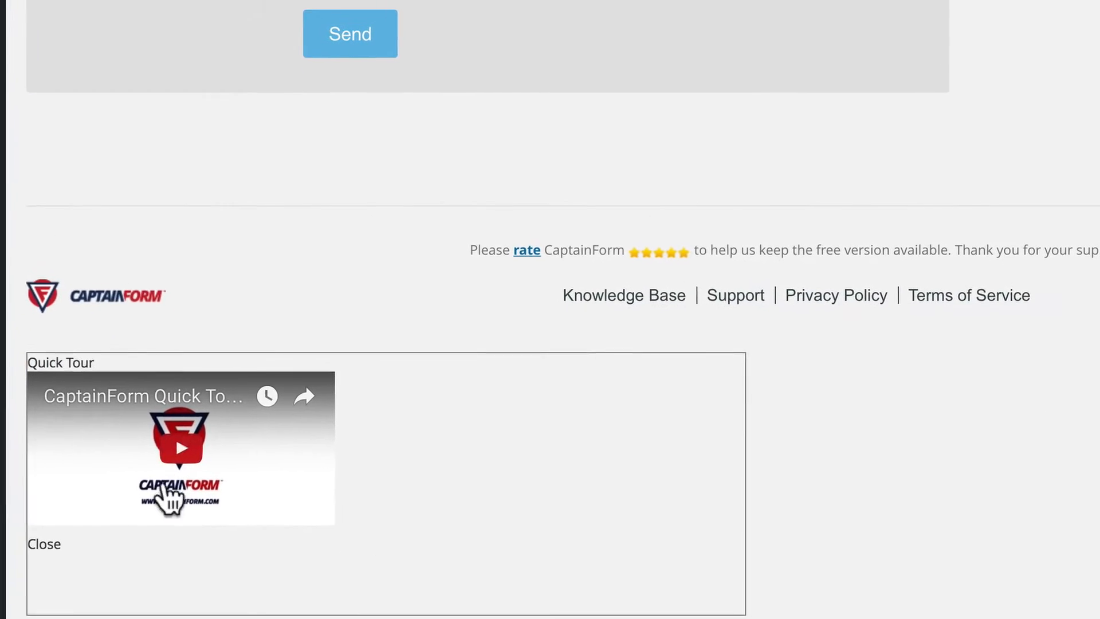
{"action": "left_click", "coordinate": [172, 427]}
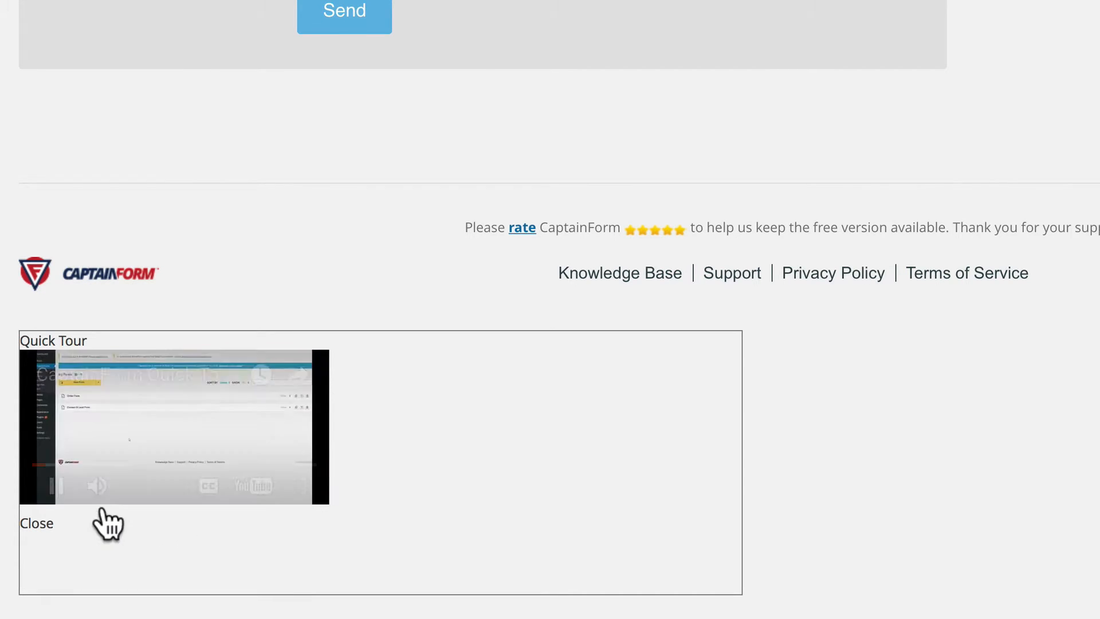
{"action": "left_click", "coordinate": [56, 486]}
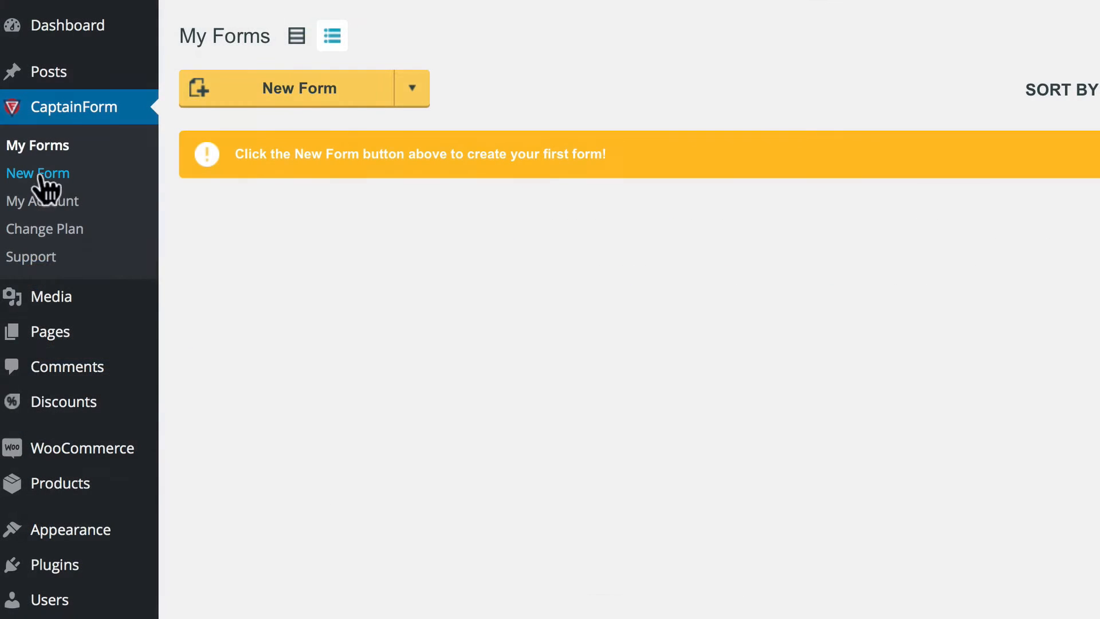
Start a new form, expand the Other Form template list, and preview the Survey template.
{"action": "left_click", "coordinate": [39, 172]}
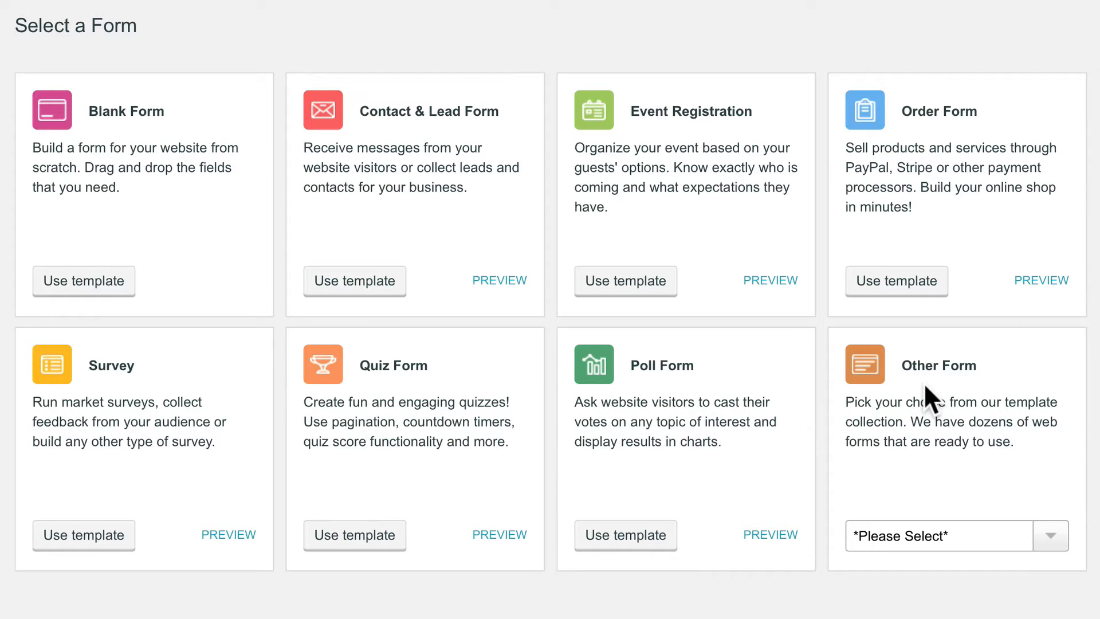
{"action": "left_click", "coordinate": [1047, 534]}
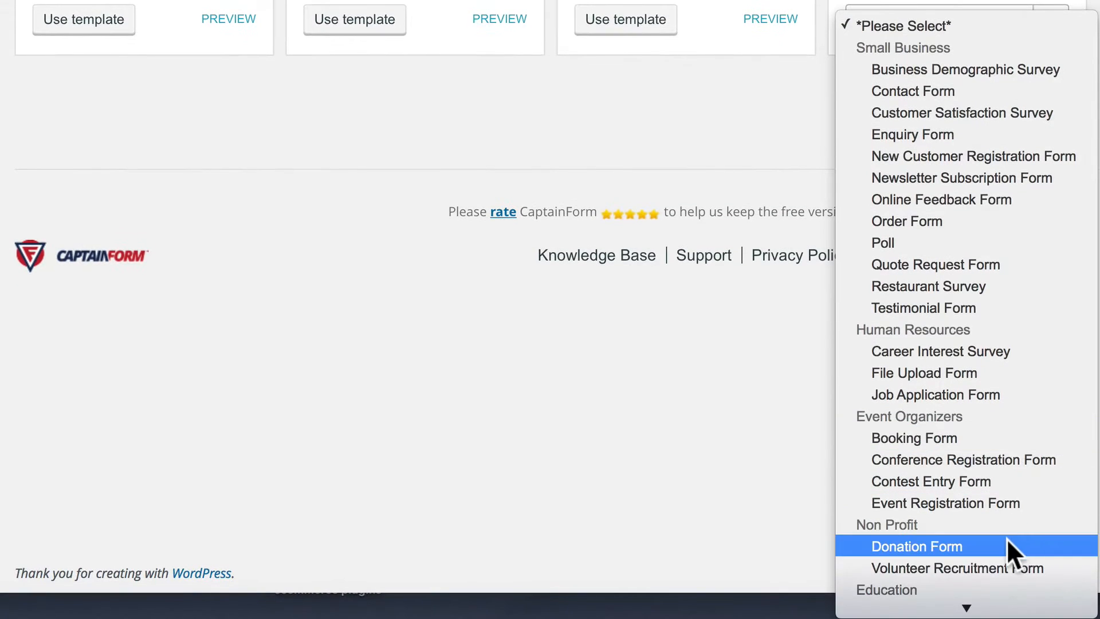
{"action": "mouse_move", "coordinate": [968, 606]}
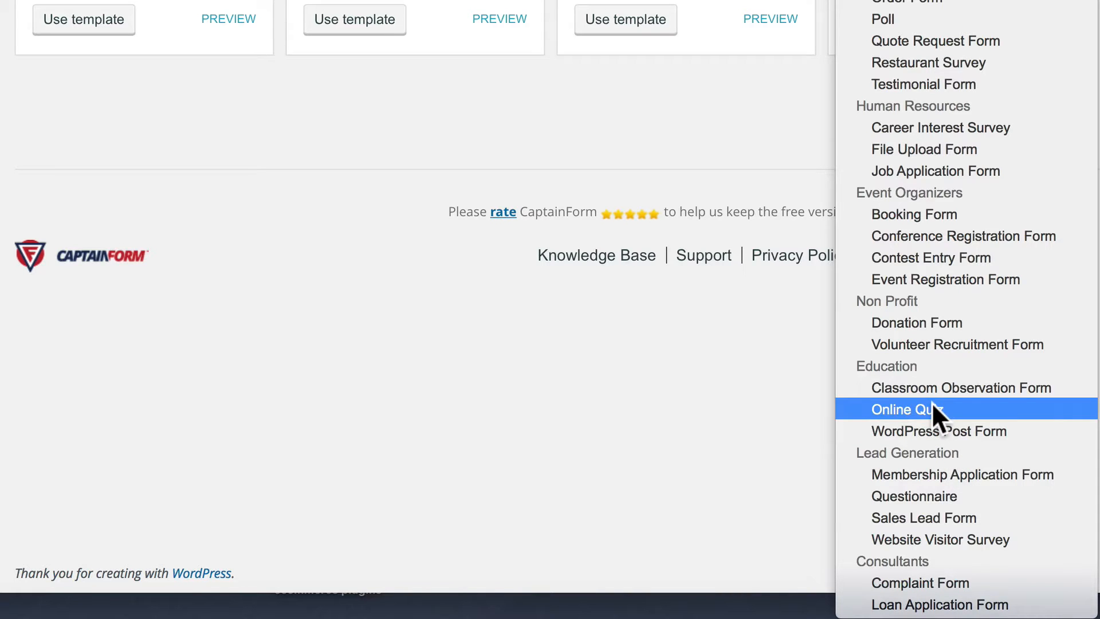
{"action": "scroll", "coordinate": [1062, 343], "scroll_direction": "up", "scroll_amount": 3}
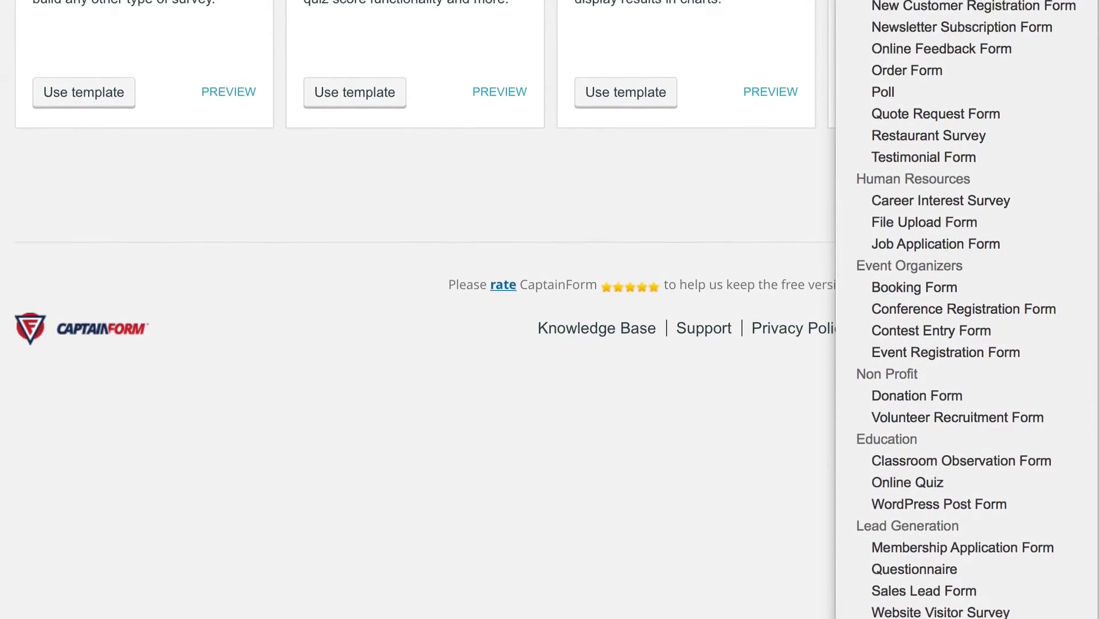
{"action": "scroll", "coordinate": [790, 456], "scroll_direction": "up", "scroll_amount": 5}
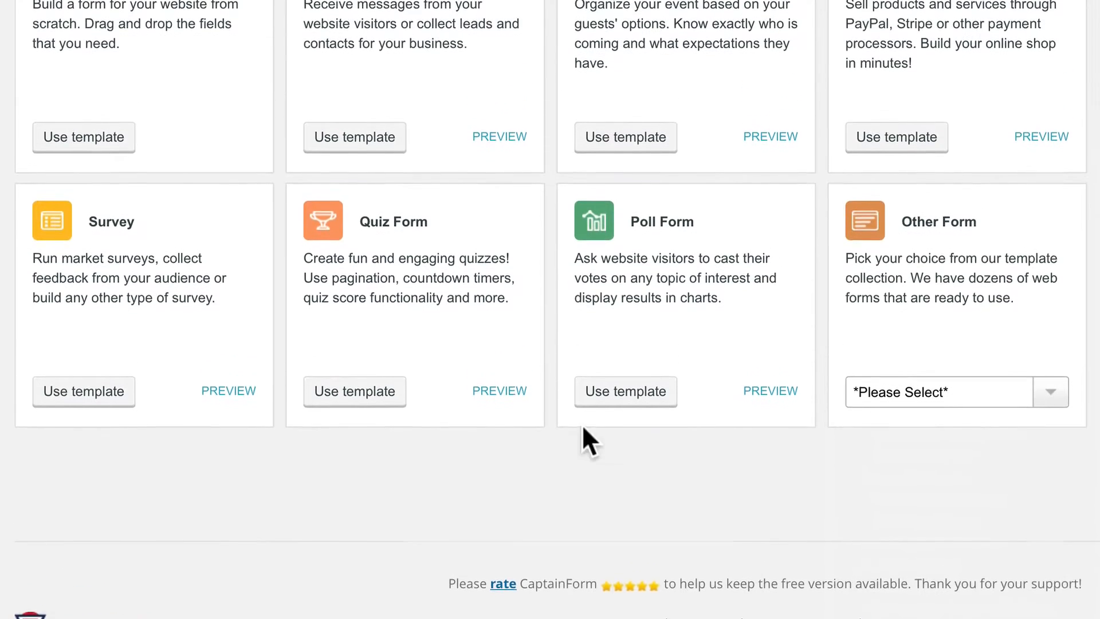
{"action": "scroll", "coordinate": [492, 470], "scroll_direction": "up", "scroll_amount": 2}
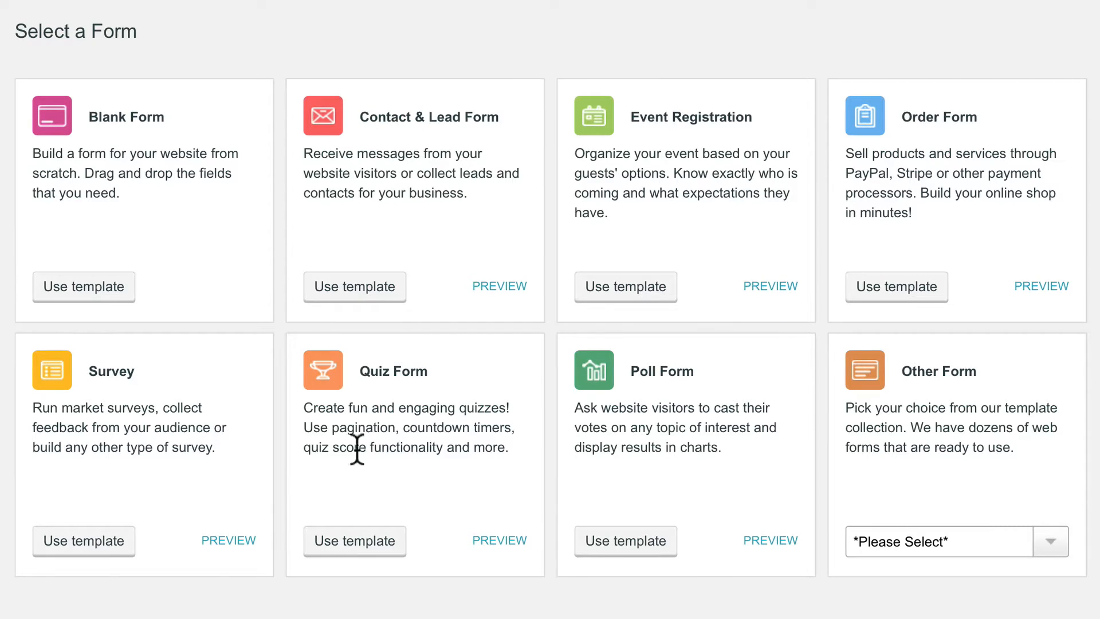
{"action": "left_click", "coordinate": [245, 539]}
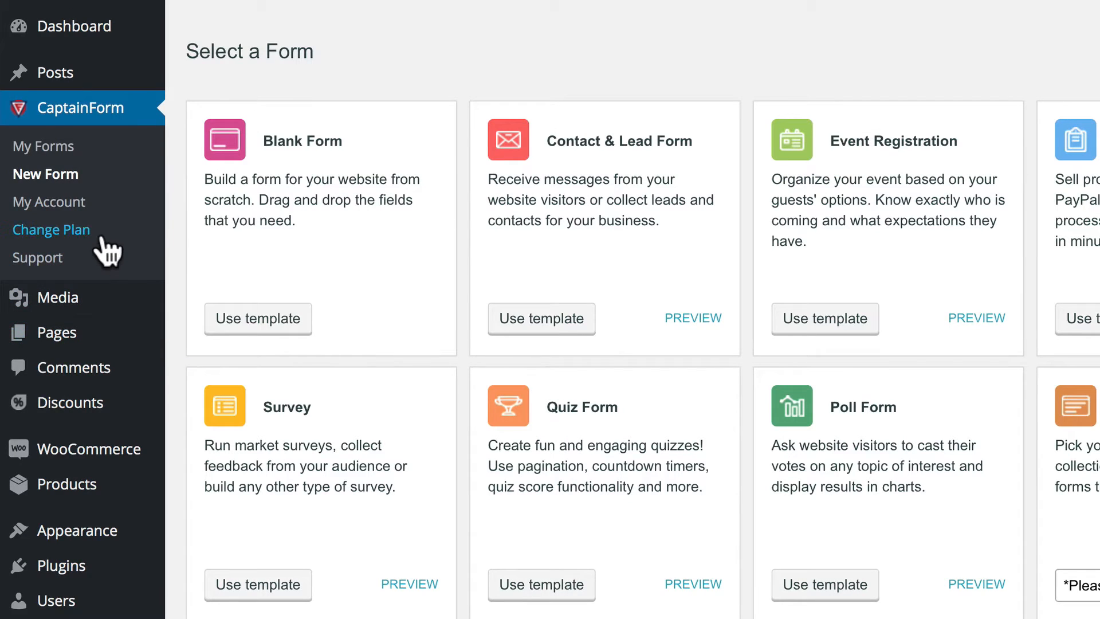
Review the HERO account details and the $10 SMS credit pack checkout.
{"action": "left_click", "coordinate": [62, 198]}
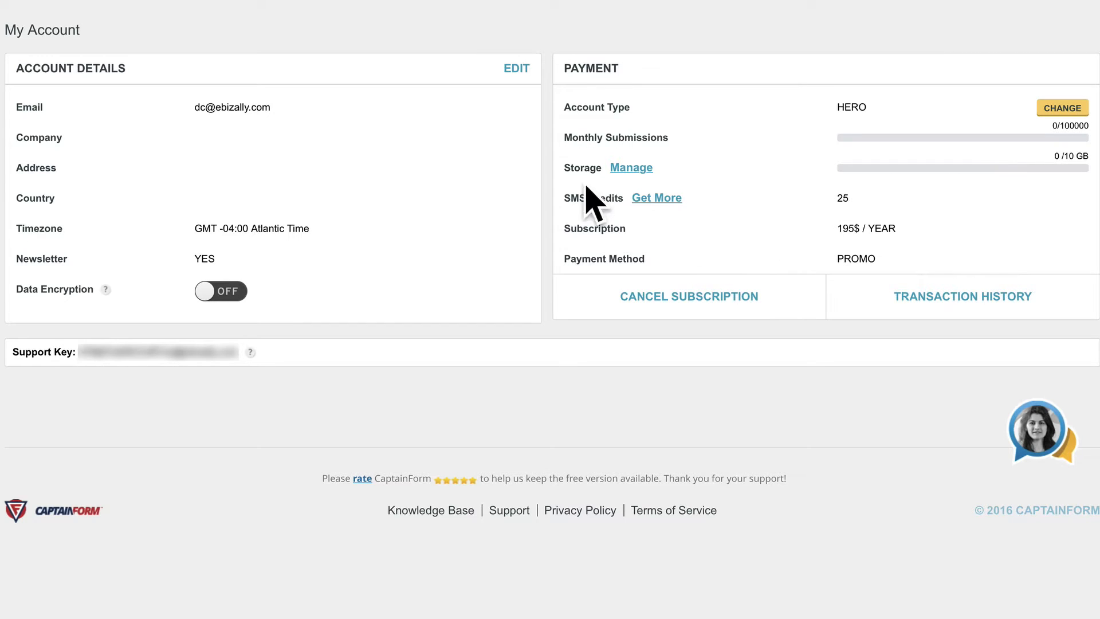
{"action": "left_click", "coordinate": [659, 198]}
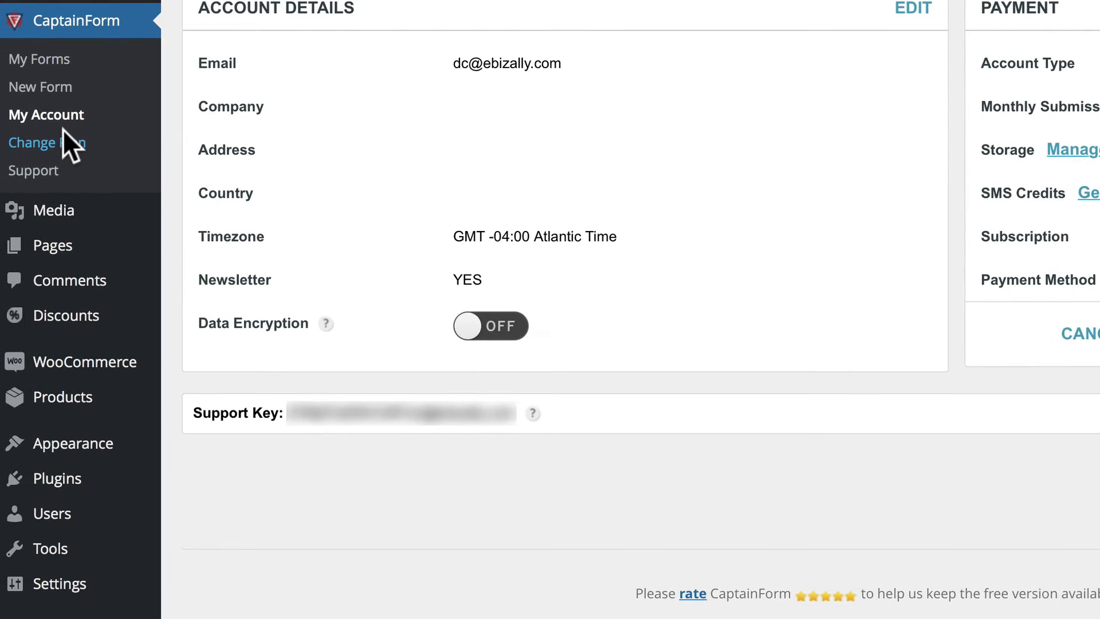
Compare all plan features, visit Support, then return to the empty My Forms page.
{"action": "left_click", "coordinate": [66, 142]}
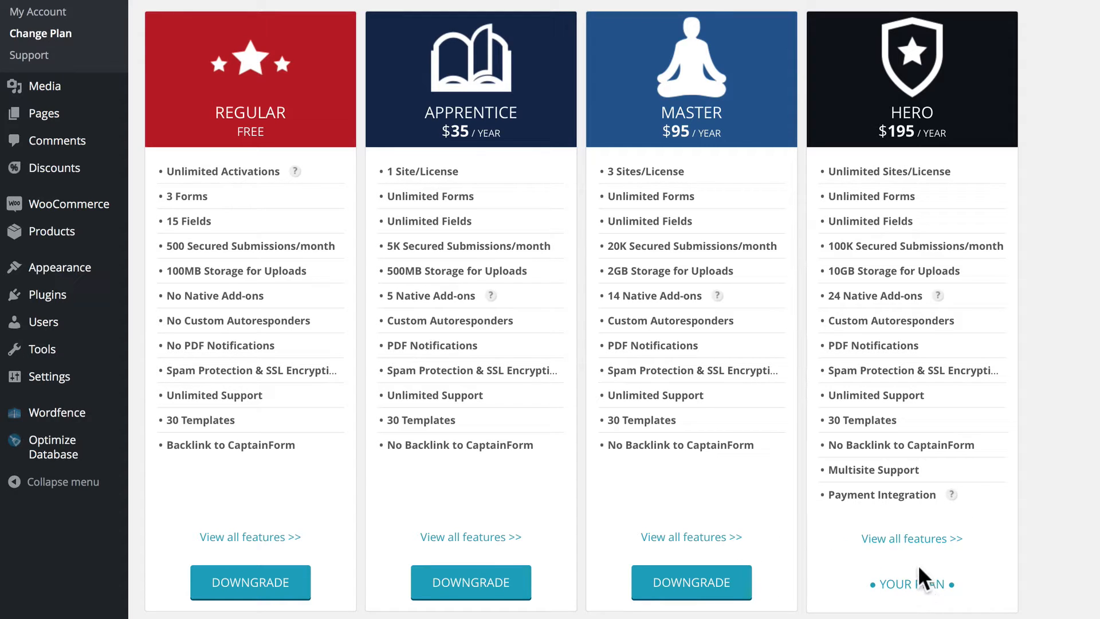
{"action": "left_click", "coordinate": [911, 540]}
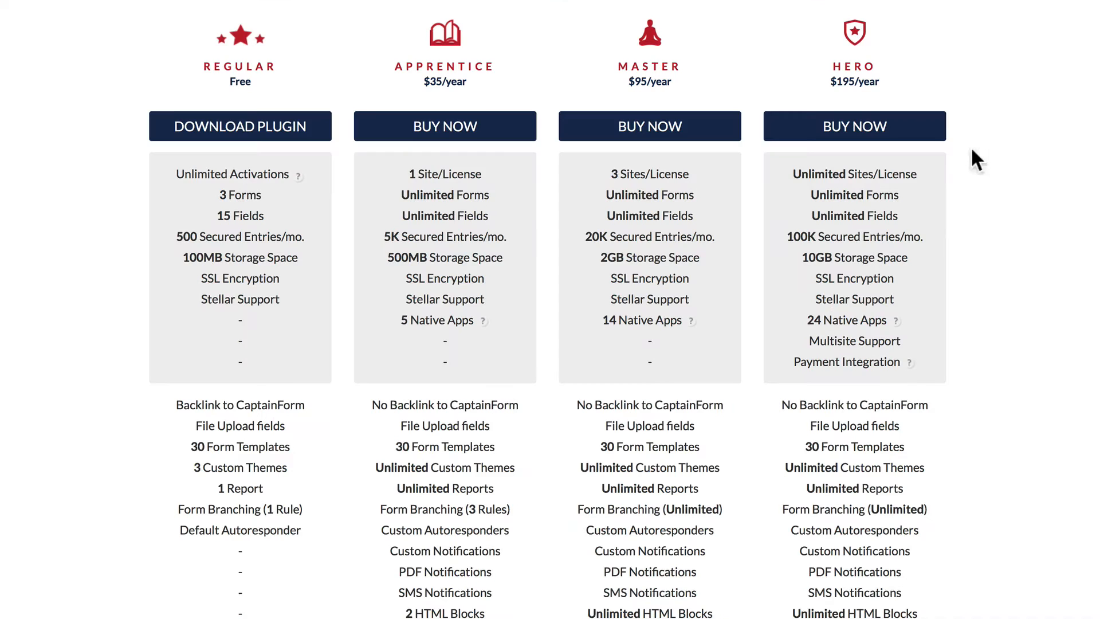
{"action": "scroll", "coordinate": [779, 88], "scroll_direction": "down", "scroll_amount": 5}
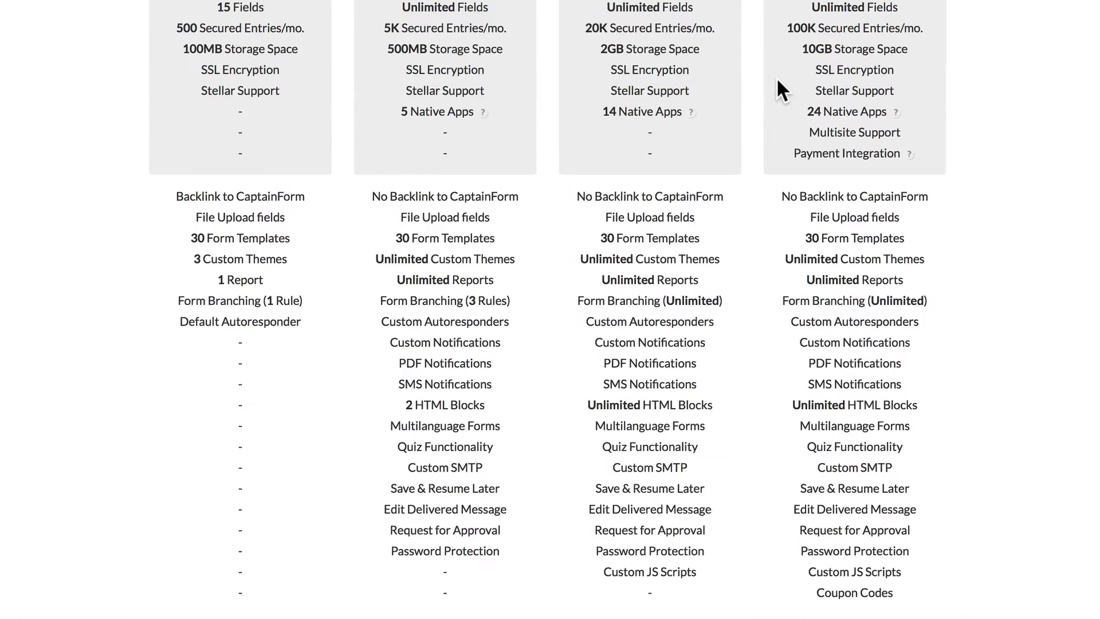
{"action": "scroll", "coordinate": [779, 89], "scroll_direction": "down", "scroll_amount": 1}
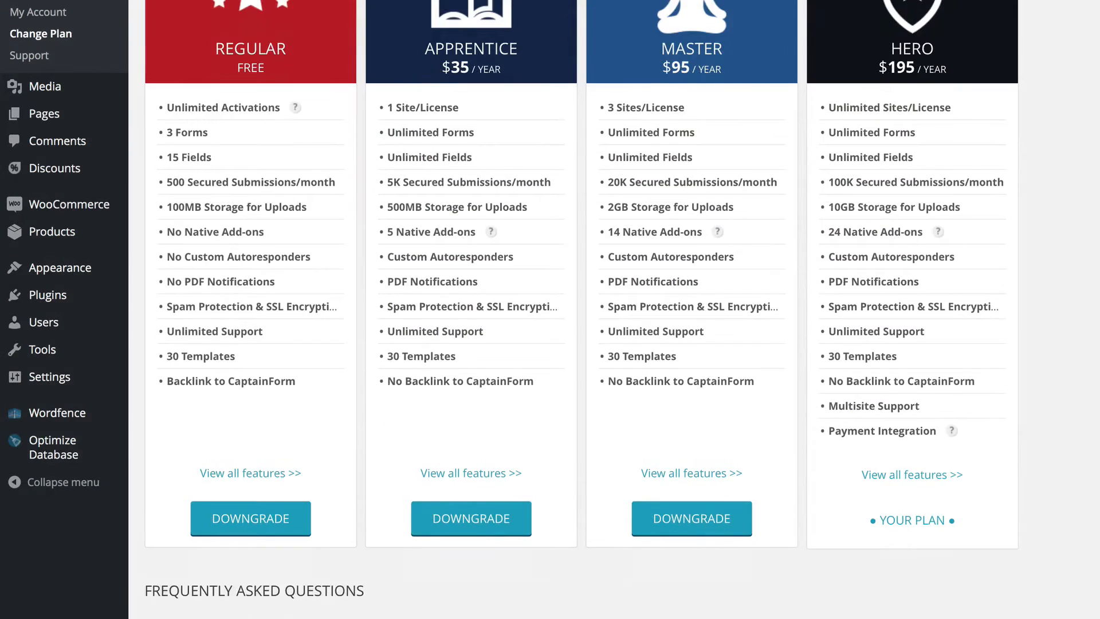
{"action": "scroll", "coordinate": [581, 309], "scroll_direction": "down", "scroll_amount": 5}
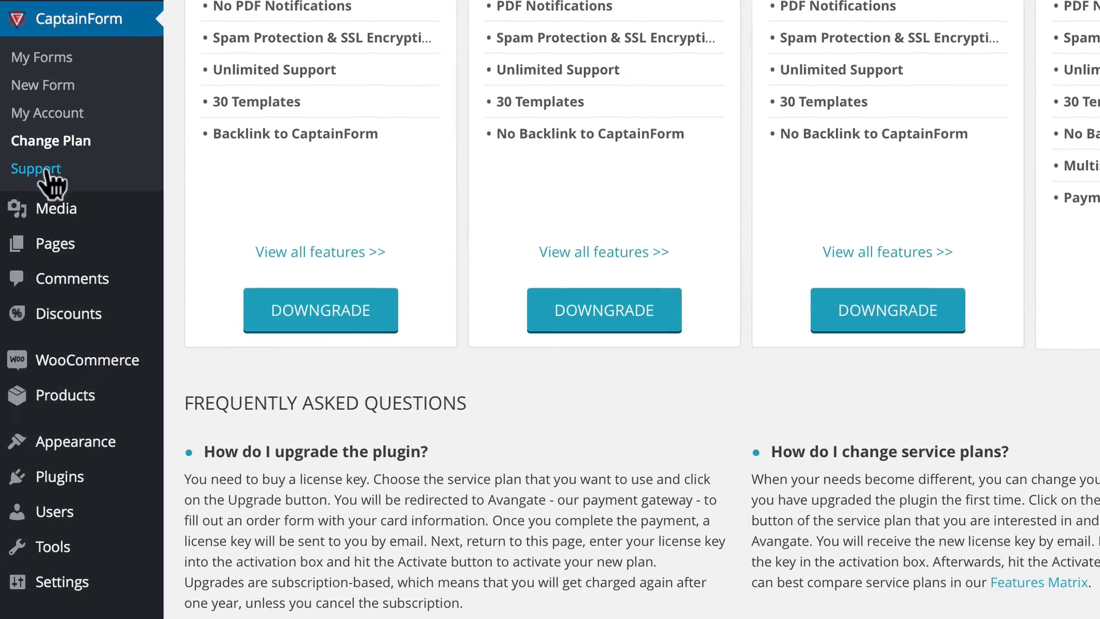
{"action": "left_click", "coordinate": [46, 164]}
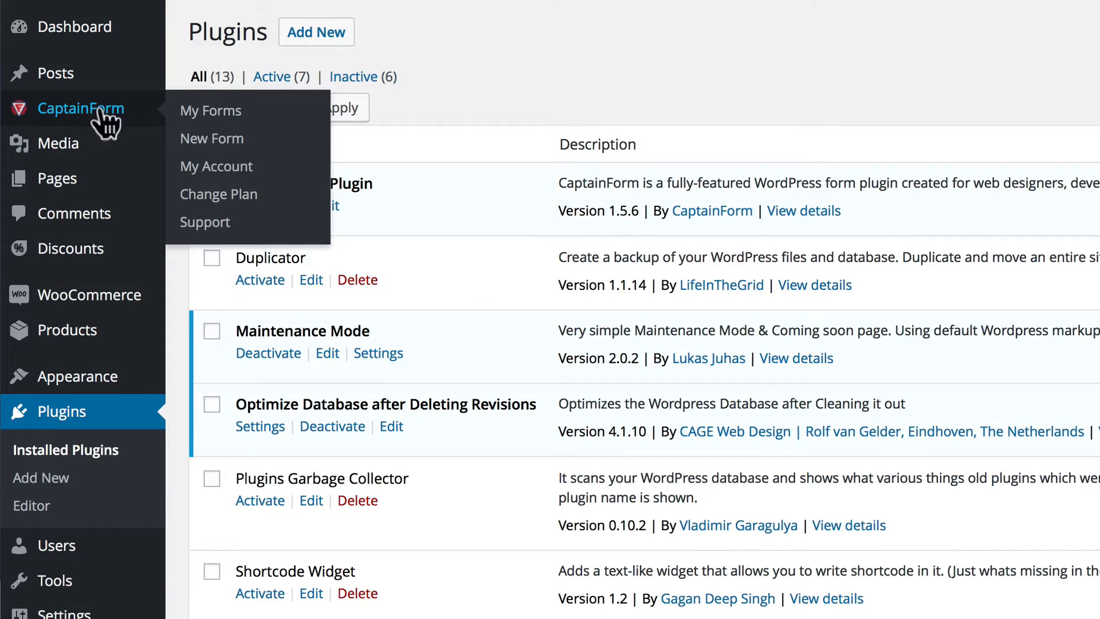
{"action": "left_click", "coordinate": [100, 106]}
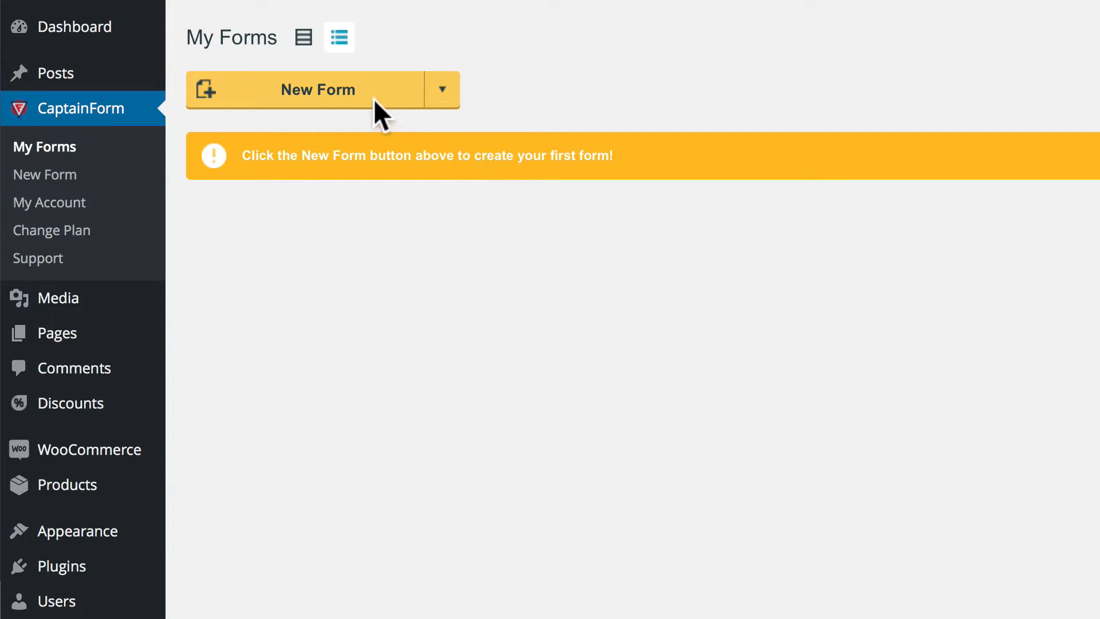
Create a form from the Newsletter Subscription Form template and open its headline editor.
{"action": "left_click", "coordinate": [359, 90]}
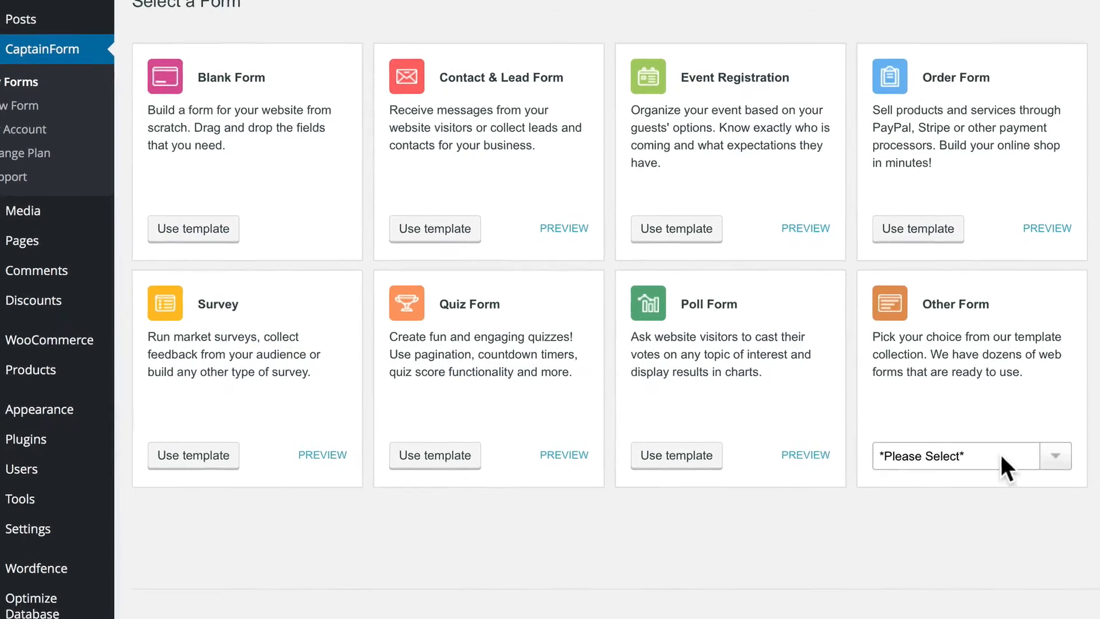
{"action": "left_click", "coordinate": [1005, 484]}
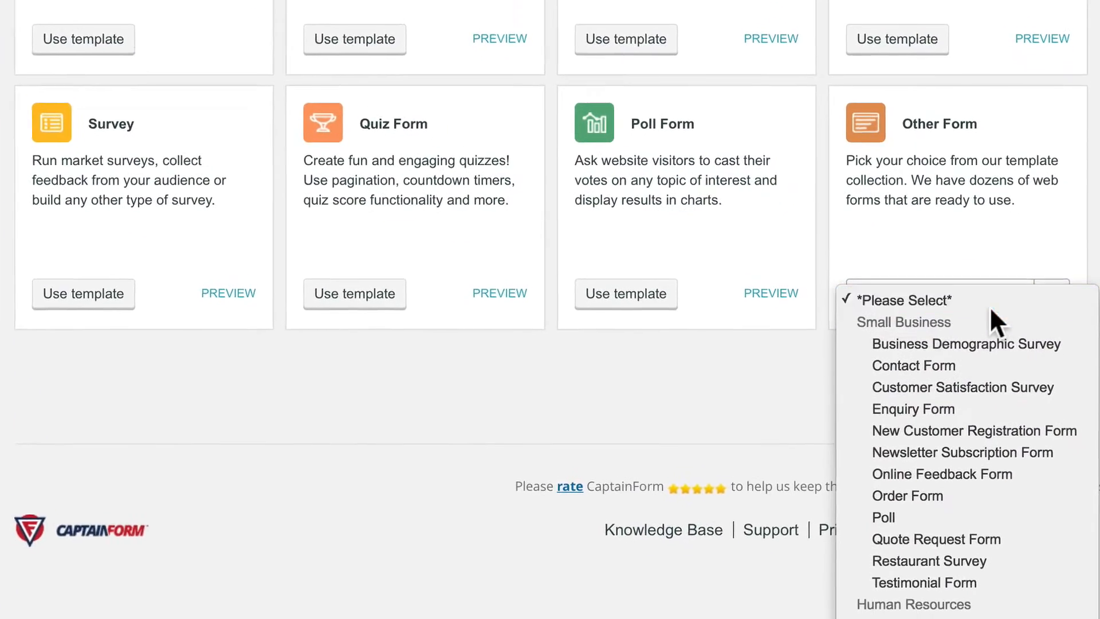
{"action": "left_click", "coordinate": [994, 452]}
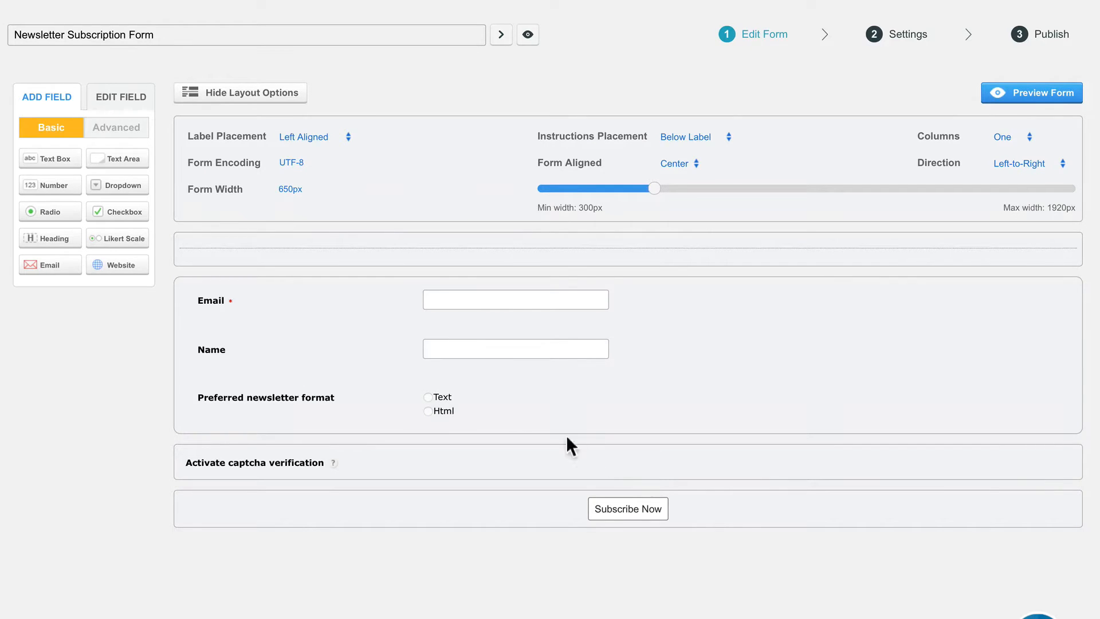
{"action": "left_click", "coordinate": [285, 97]}
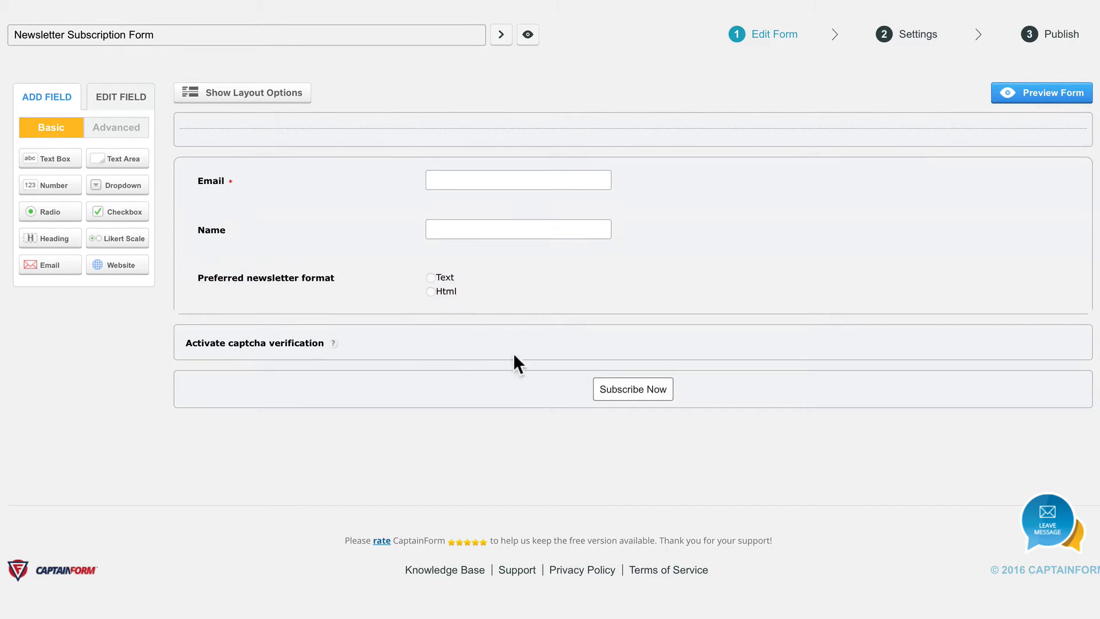
{"action": "left_click", "coordinate": [410, 128]}
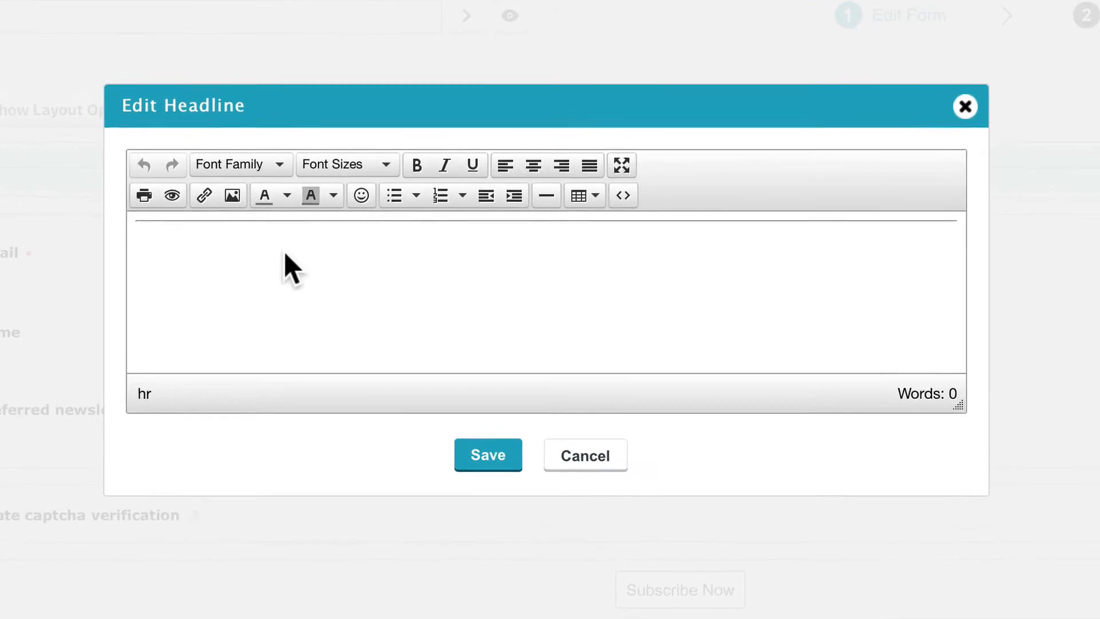
Replace the rule with 'Get Our Best Secrets Every Week!' in centred purple 36pt Arial Black.
{"action": "key", "text": "BackSpace"}
{"action": "key", "text": "BackSpace"}
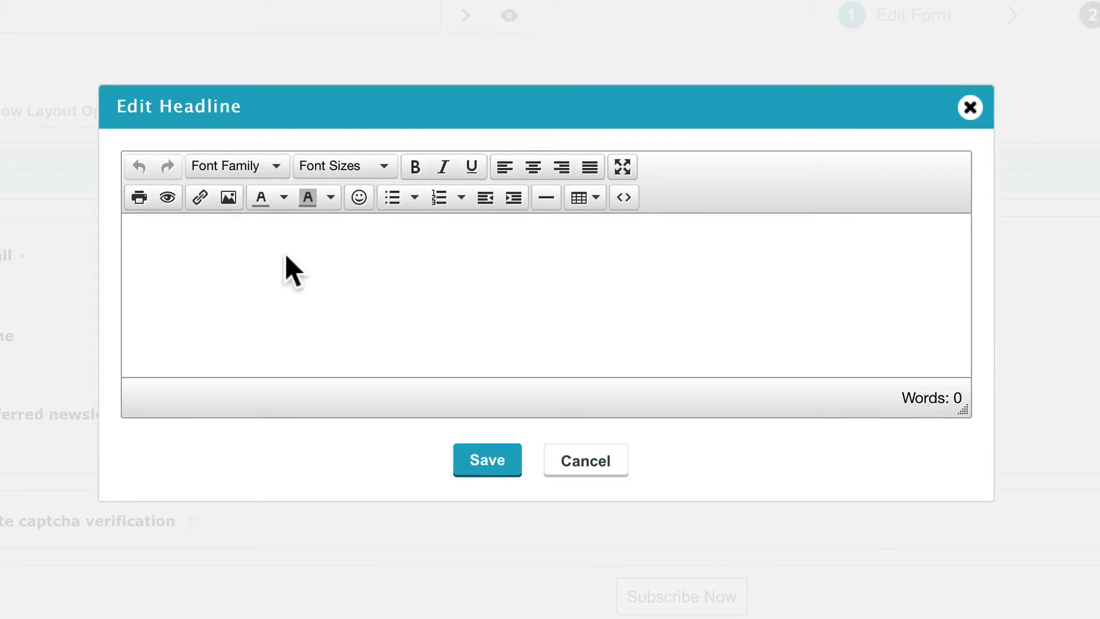
{"action": "type", "text": "Get Ou"}
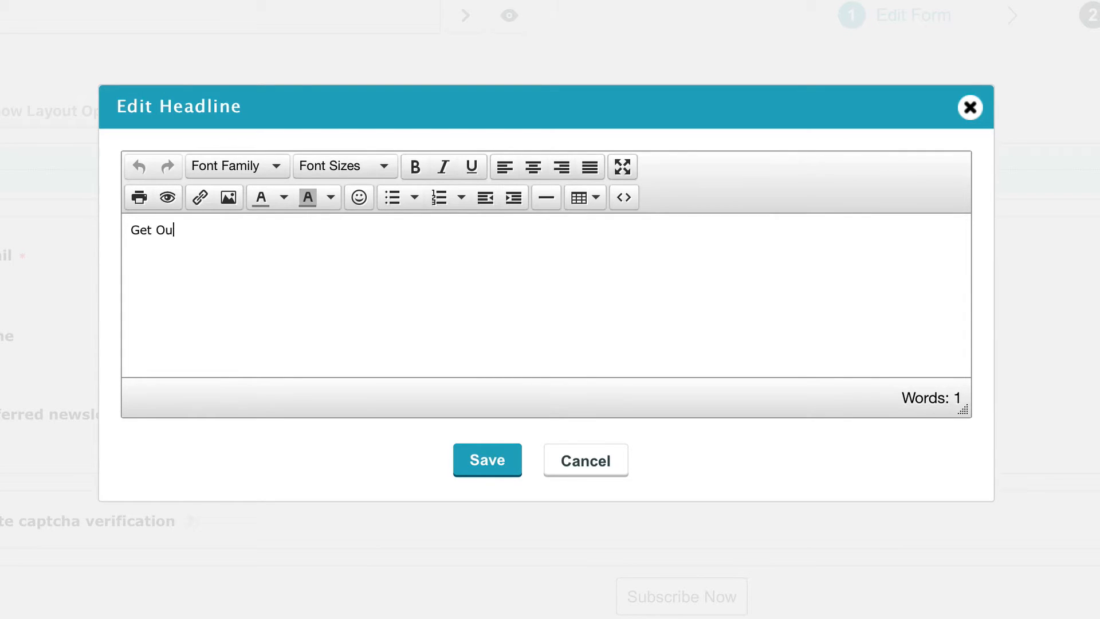
{"action": "type", "text": "r Best Secrets Ever"}
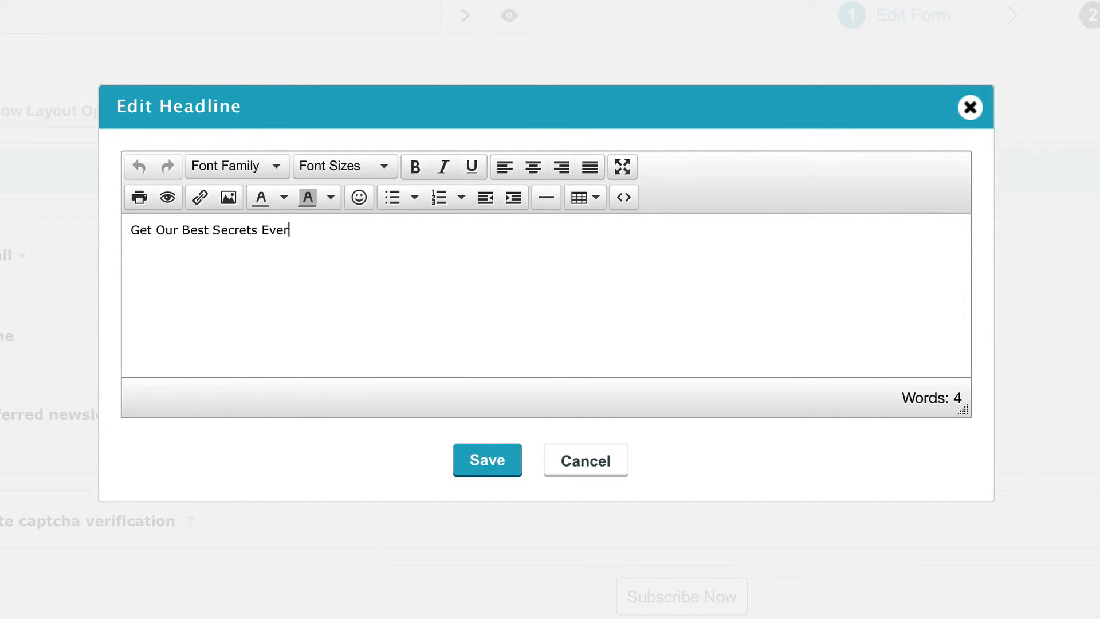
{"action": "type", "text": "u W"}
{"action": "key", "text": "ctrl+a"}
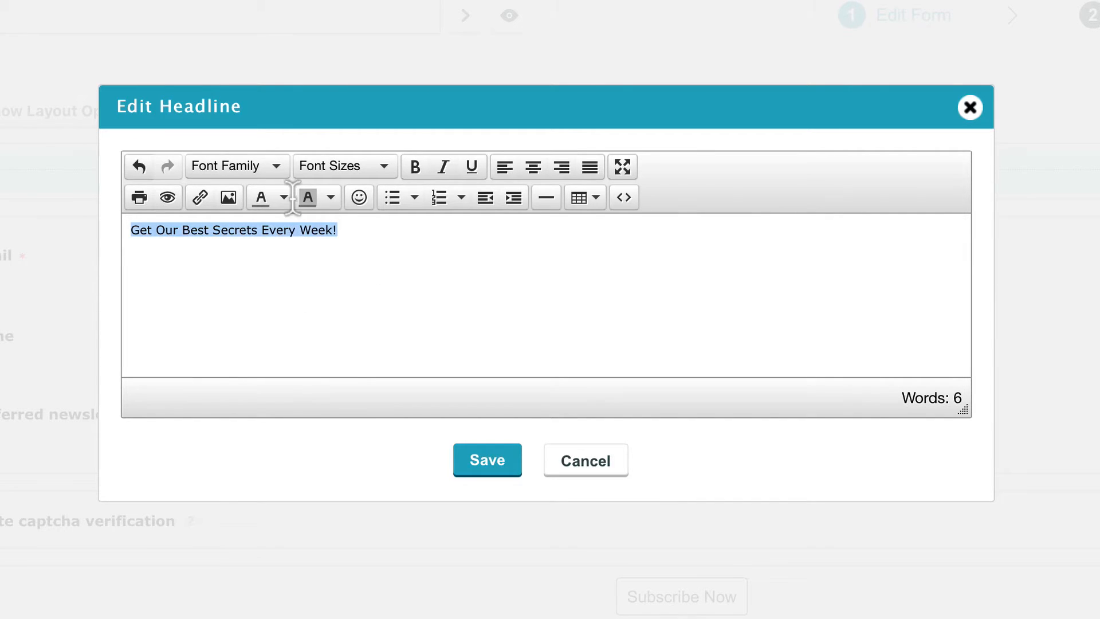
{"action": "left_click", "coordinate": [277, 166]}
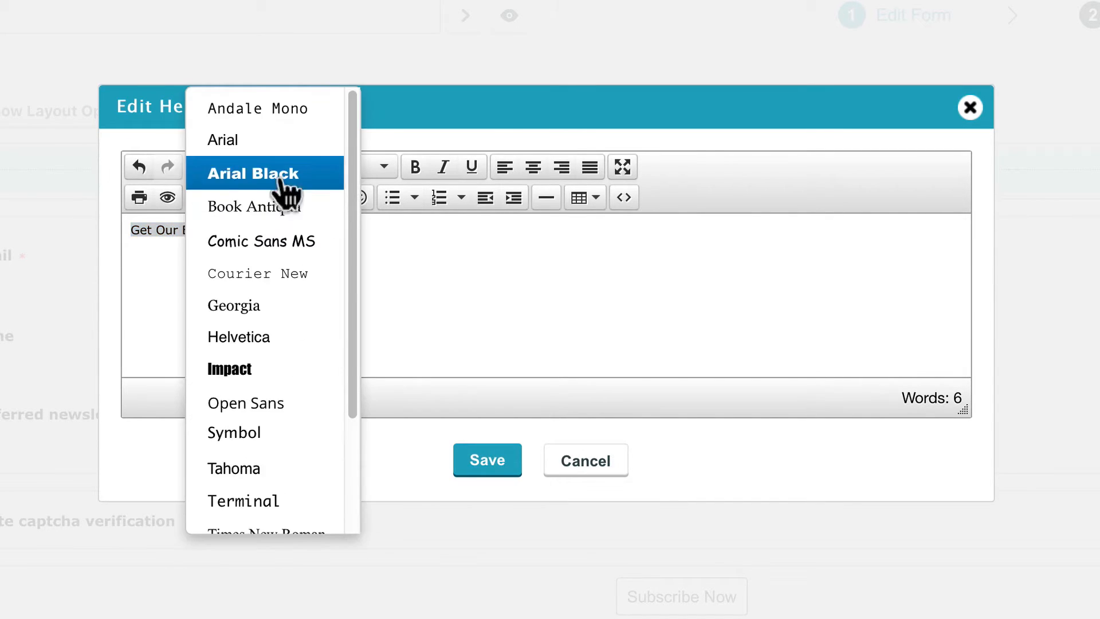
{"action": "left_click", "coordinate": [287, 191]}
{"action": "left_click", "coordinate": [356, 169]}
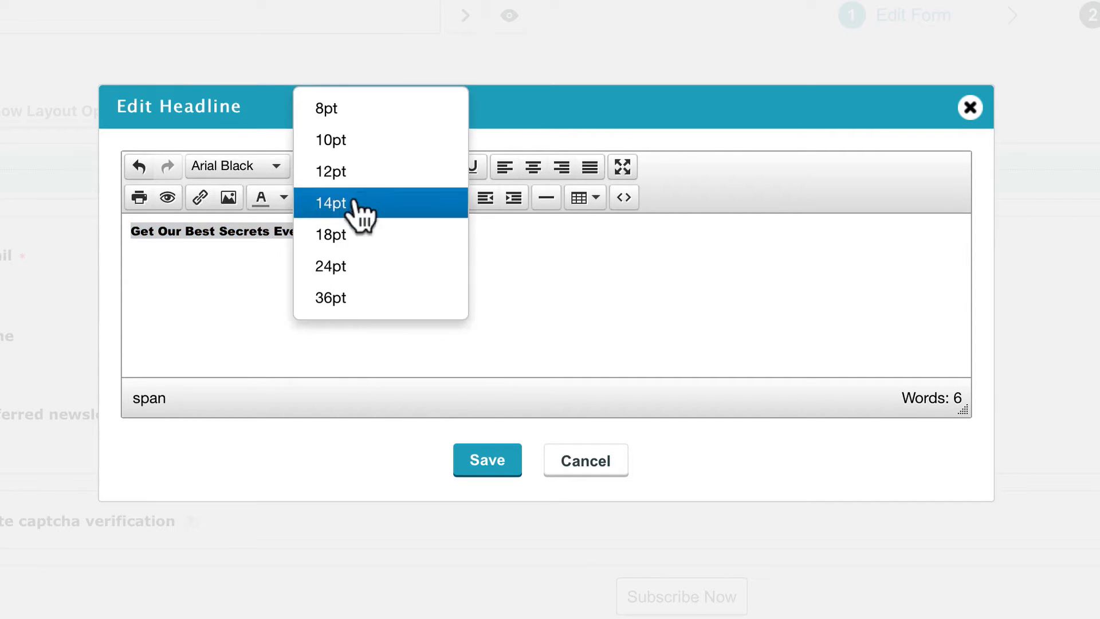
{"action": "left_click", "coordinate": [332, 296]}
{"action": "left_click", "coordinate": [532, 169]}
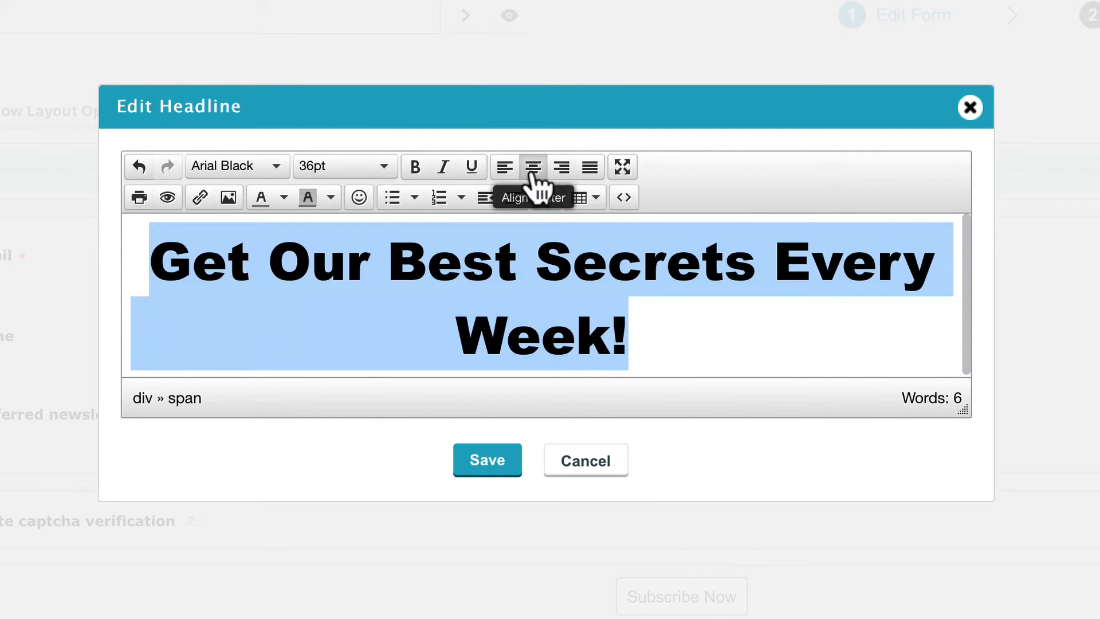
{"action": "left_click", "coordinate": [283, 197]}
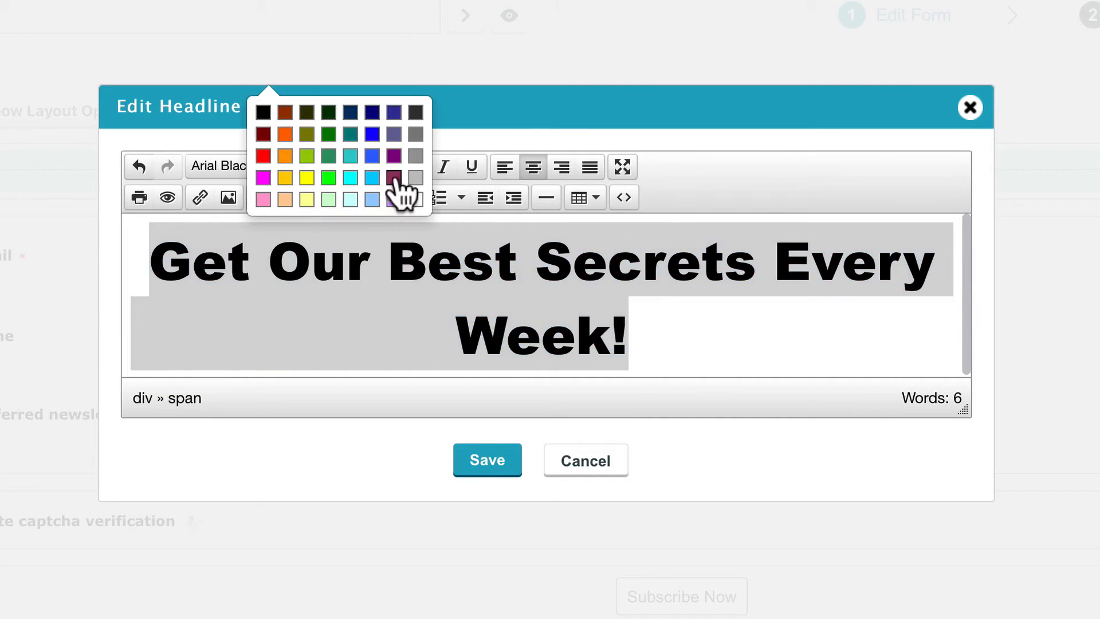
{"action": "left_click", "coordinate": [395, 166]}
Add a new centred line below the headline for an image.
{"action": "left_click", "coordinate": [674, 334]}
{"action": "key", "text": "Return"}
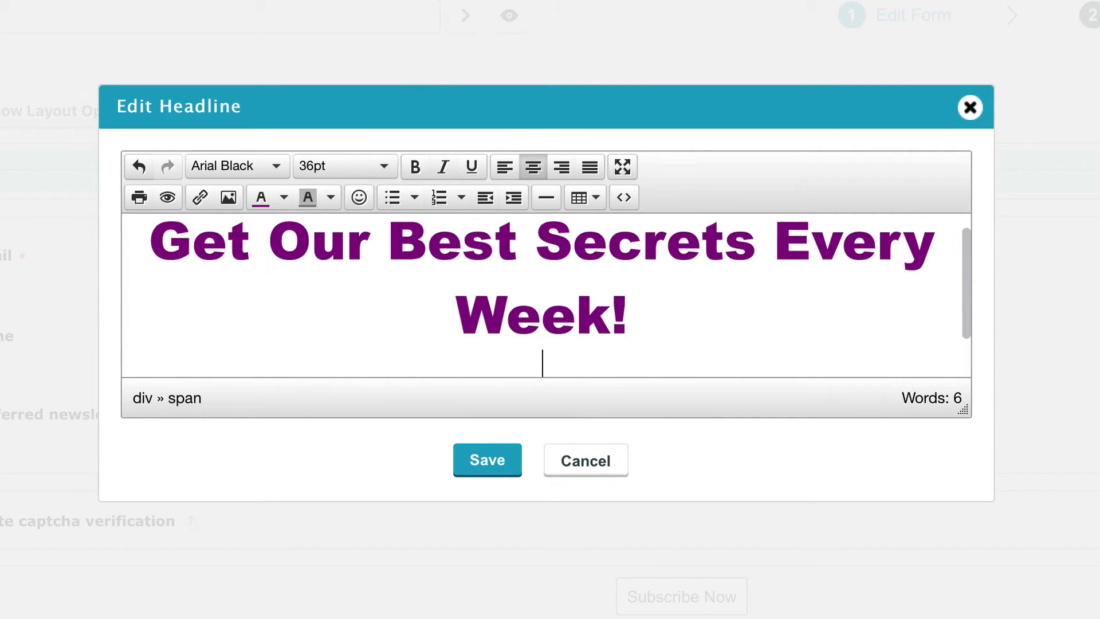
{"action": "left_click", "coordinate": [227, 200]}
Insert the lighthouse banner image below the headline and start a new line after it.
{"action": "key", "text": "ctrl+v"}
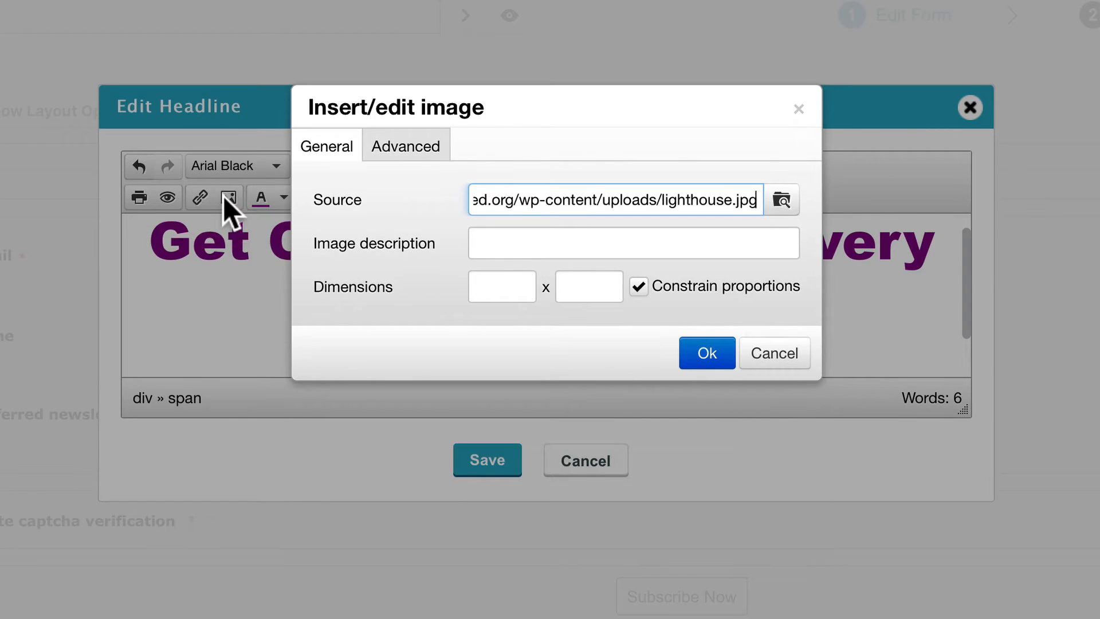
{"action": "left_click", "coordinate": [702, 353]}
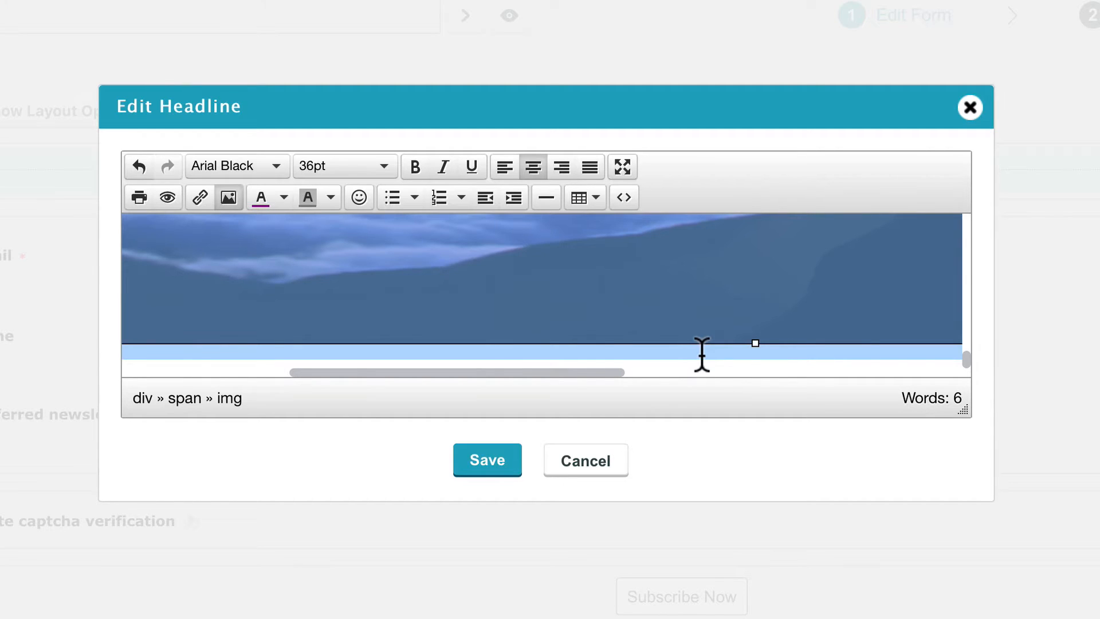
{"action": "key", "text": "Delete"}
{"action": "key", "text": "ctrl+z"}
{"action": "key", "text": "Right"}
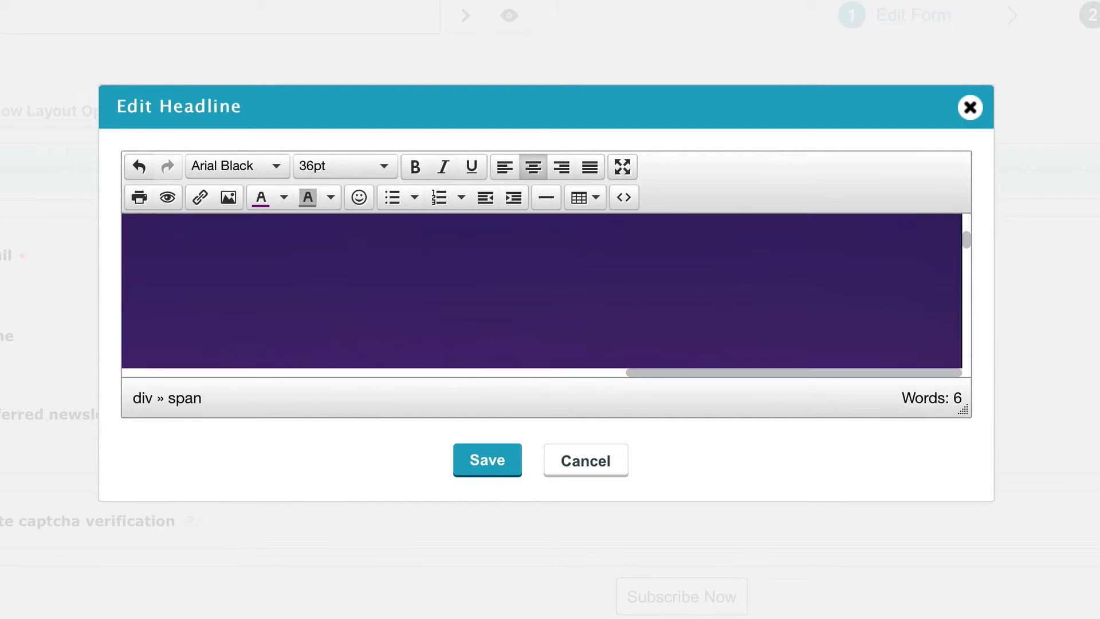
{"action": "key", "text": "Return"}
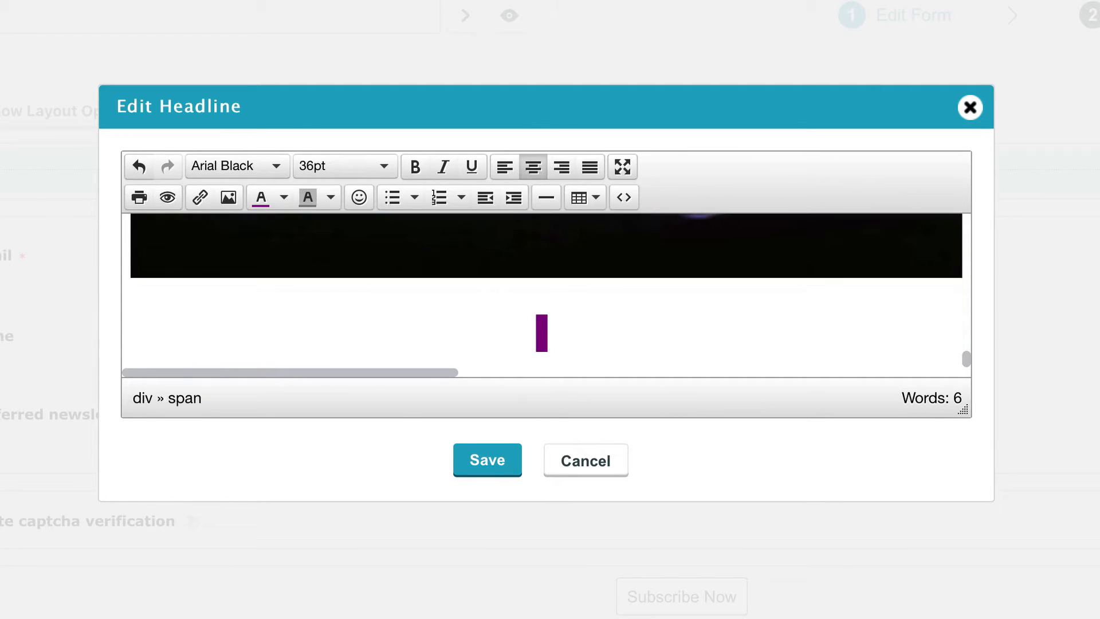
Add the subheading 'Increase Your Profits by 200% with One Simple Change.' in black 18pt Arial.
{"action": "type", "text": "Increase"}
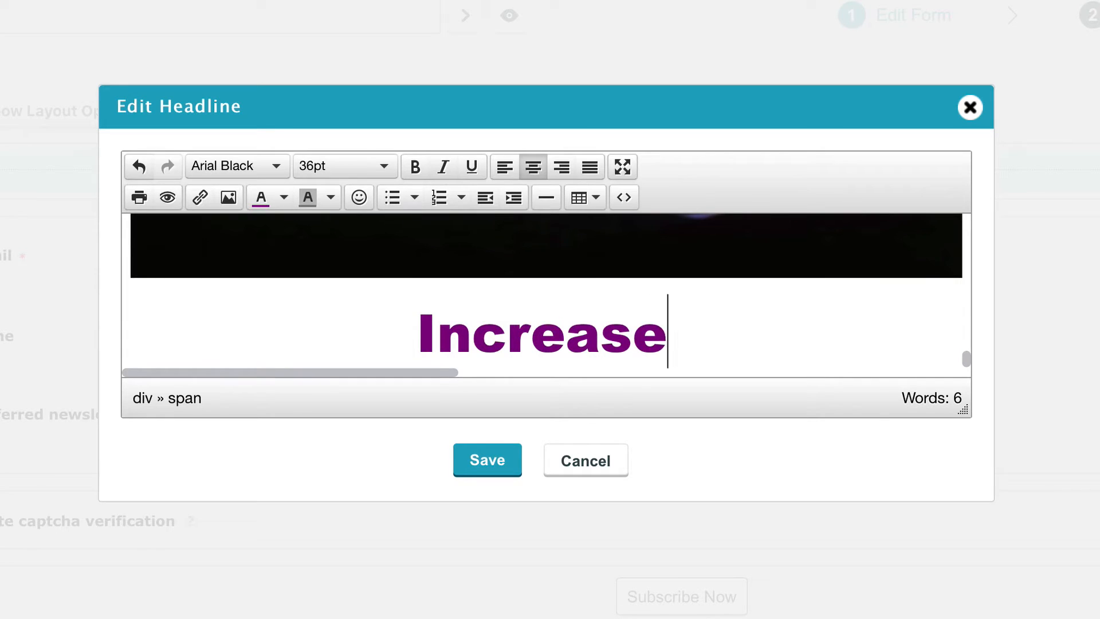
{"action": "type", "text": " Your Prof"}
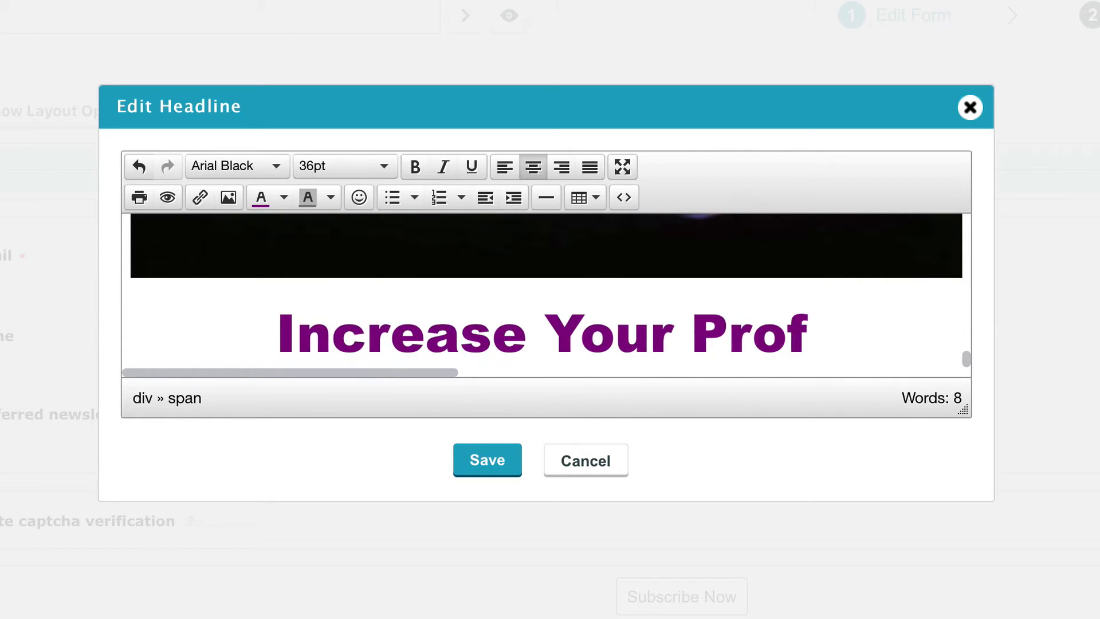
{"action": "type", "text": "its by 200%"}
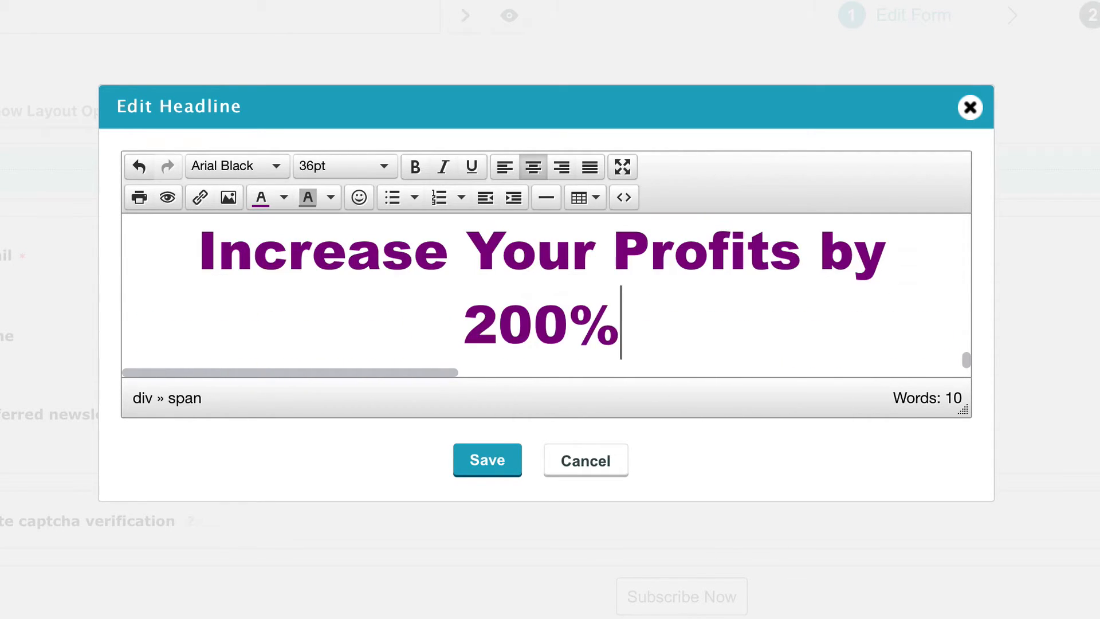
{"action": "type", "text": " with One "}
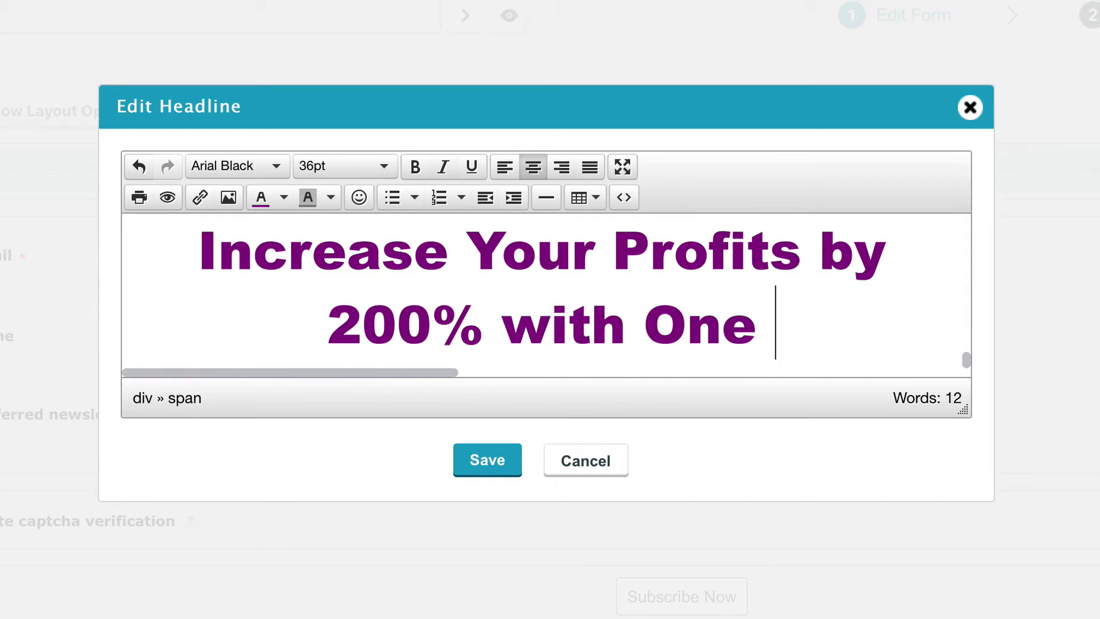
{"action": "type", "text": "Simple Change."}
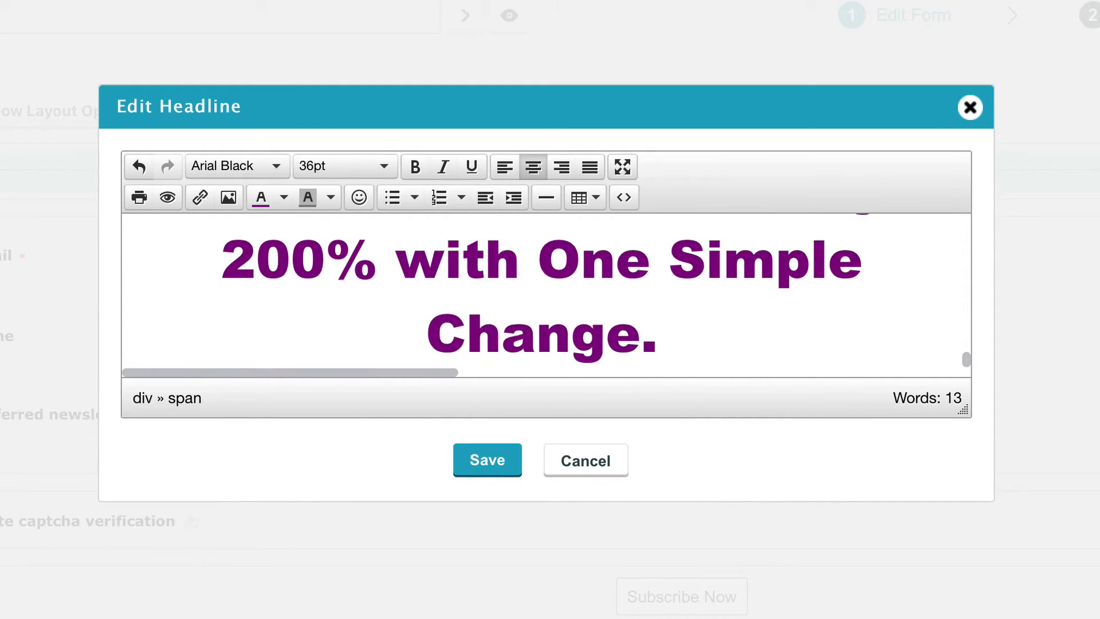
{"action": "left_click_drag", "start_coordinate": [742, 332], "coordinate": [227, 245]}
{"action": "left_click", "coordinate": [276, 167]}
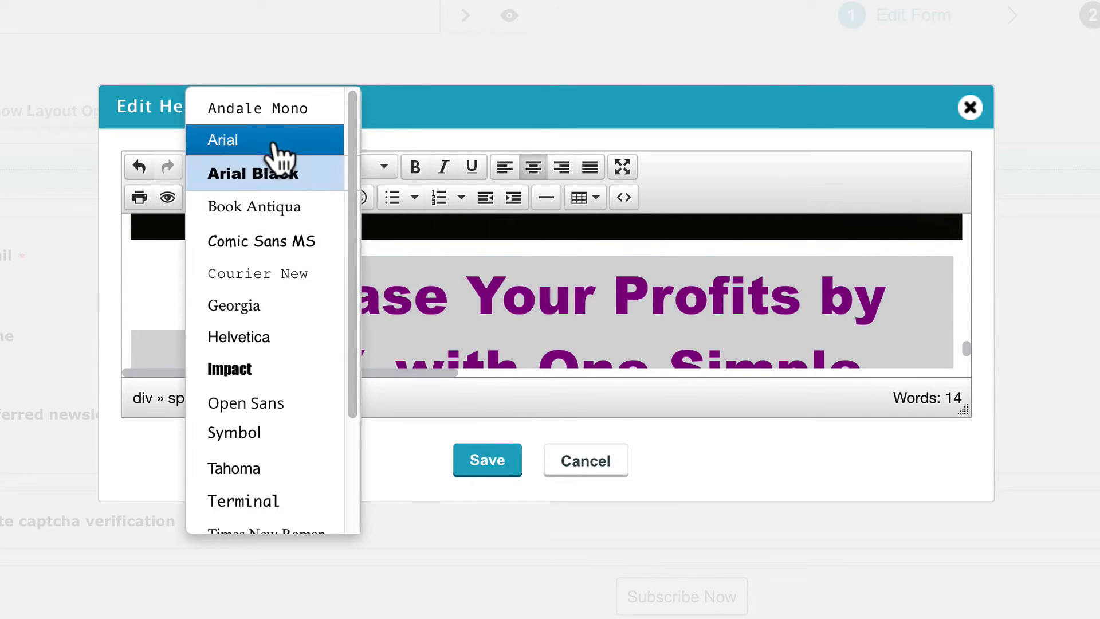
{"action": "left_click", "coordinate": [274, 140]}
{"action": "left_click", "coordinate": [382, 167]}
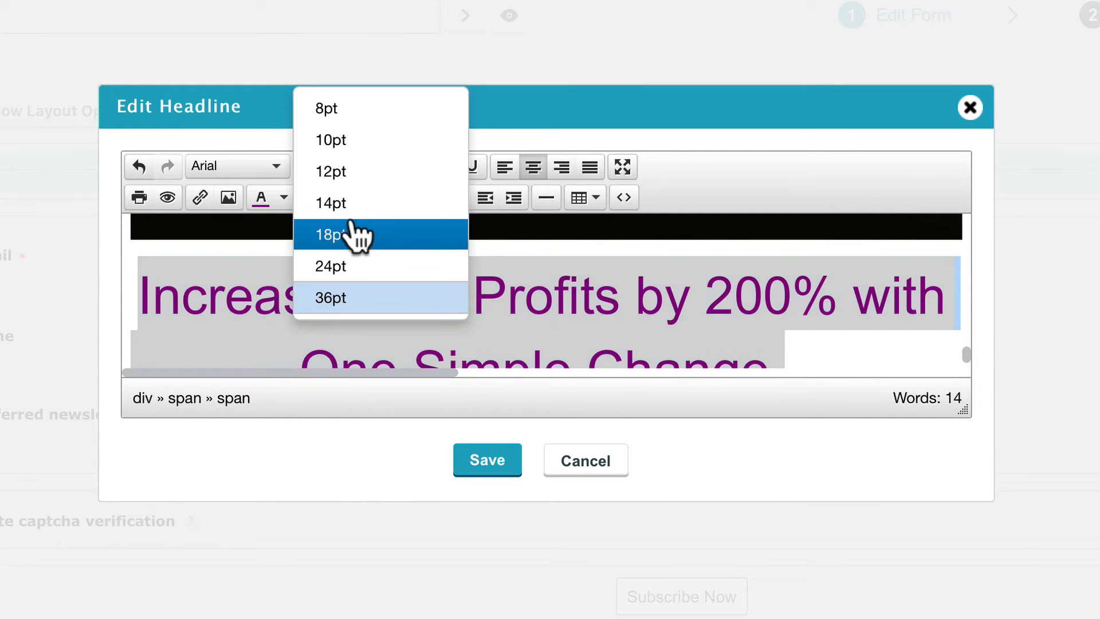
{"action": "left_click", "coordinate": [358, 233]}
{"action": "left_click", "coordinate": [284, 197]}
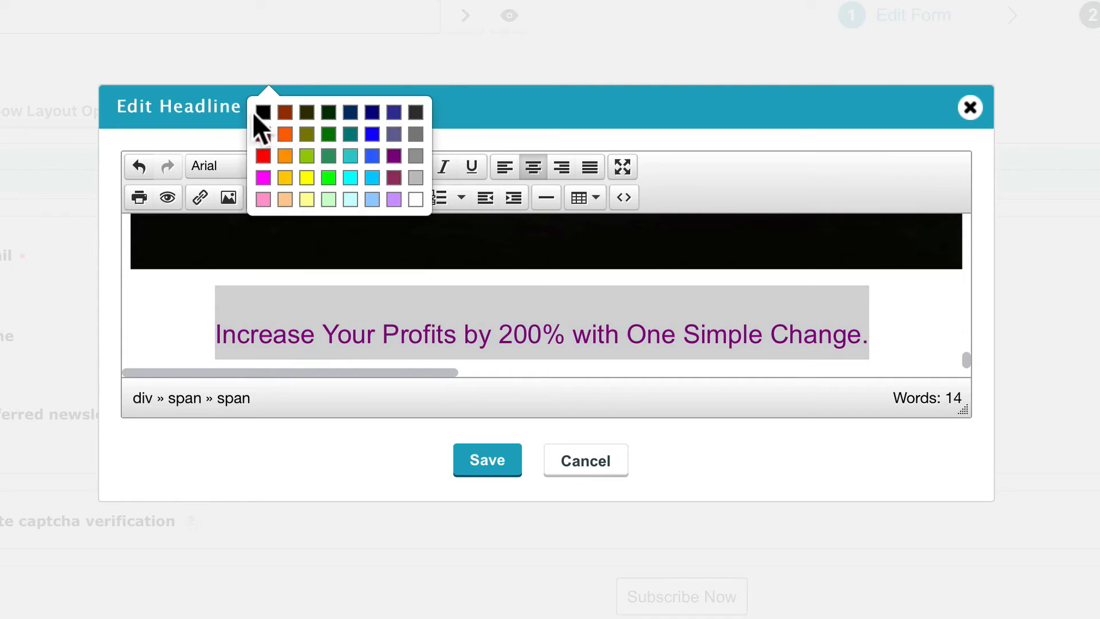
{"action": "left_click", "coordinate": [259, 110]}
Add a horizontal rule on a new line below the subheading.
{"action": "left_click", "coordinate": [885, 334]}
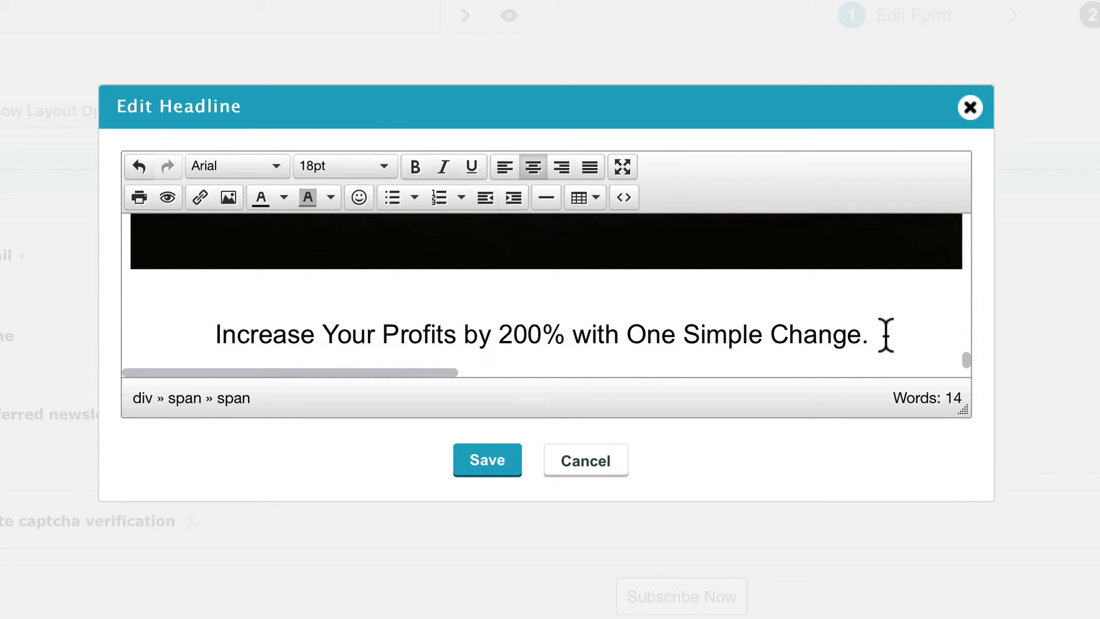
{"action": "key", "text": "Return"}
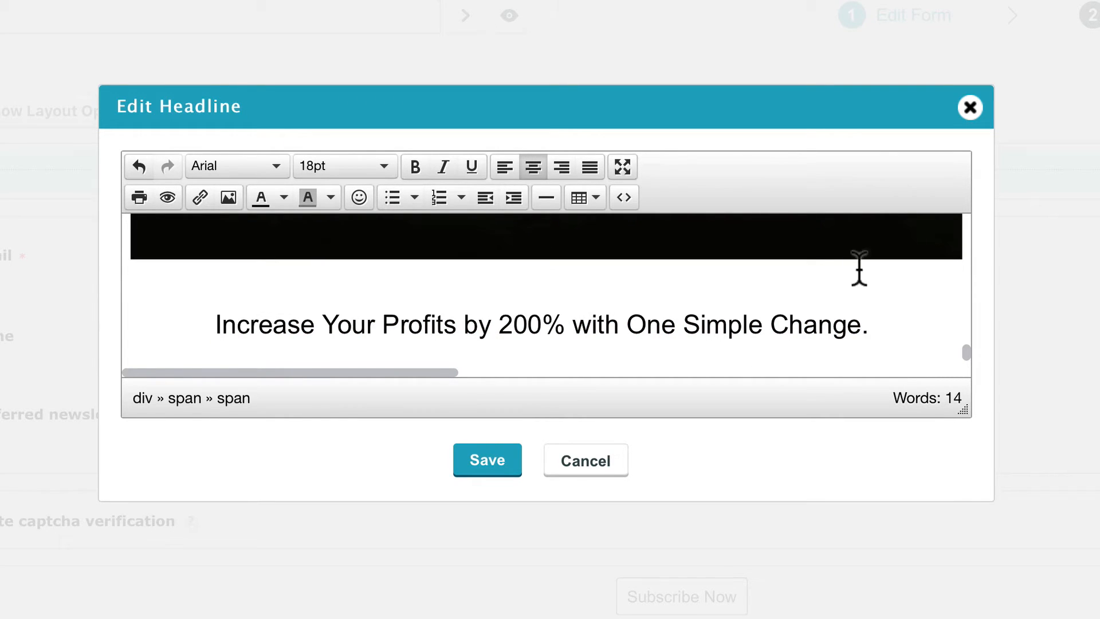
{"action": "left_click", "coordinate": [546, 197]}
Save the headline and subheading edits.
{"action": "left_click", "coordinate": [496, 461]}
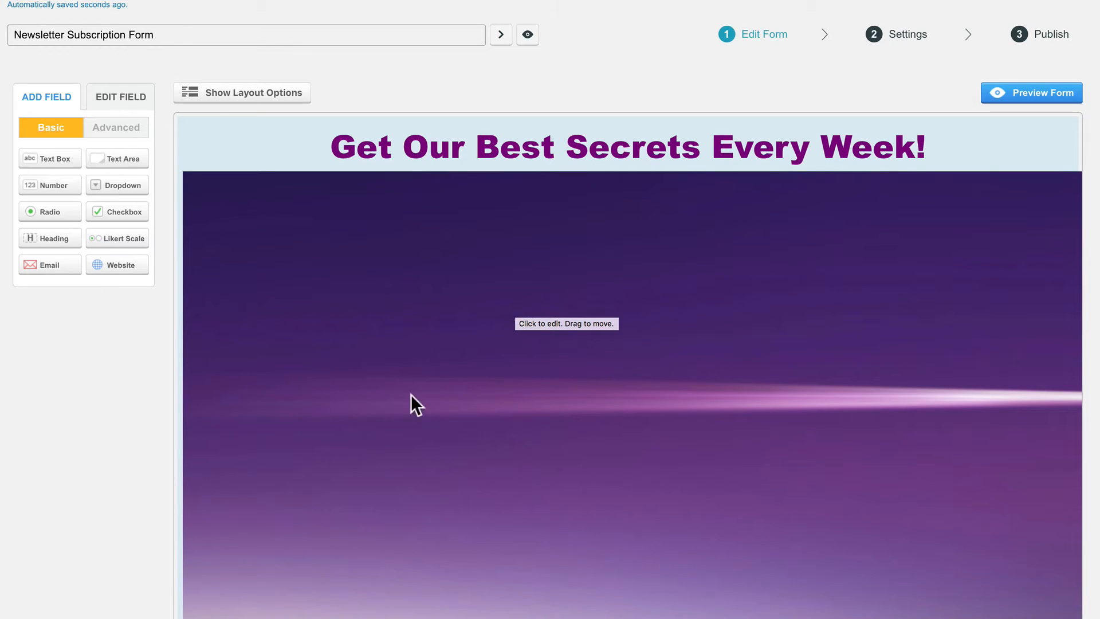
{"action": "scroll", "coordinate": [138, 365], "scroll_direction": "down", "scroll_amount": 10}
{"action": "scroll", "coordinate": [136, 362], "scroll_direction": "up", "scroll_amount": 1}
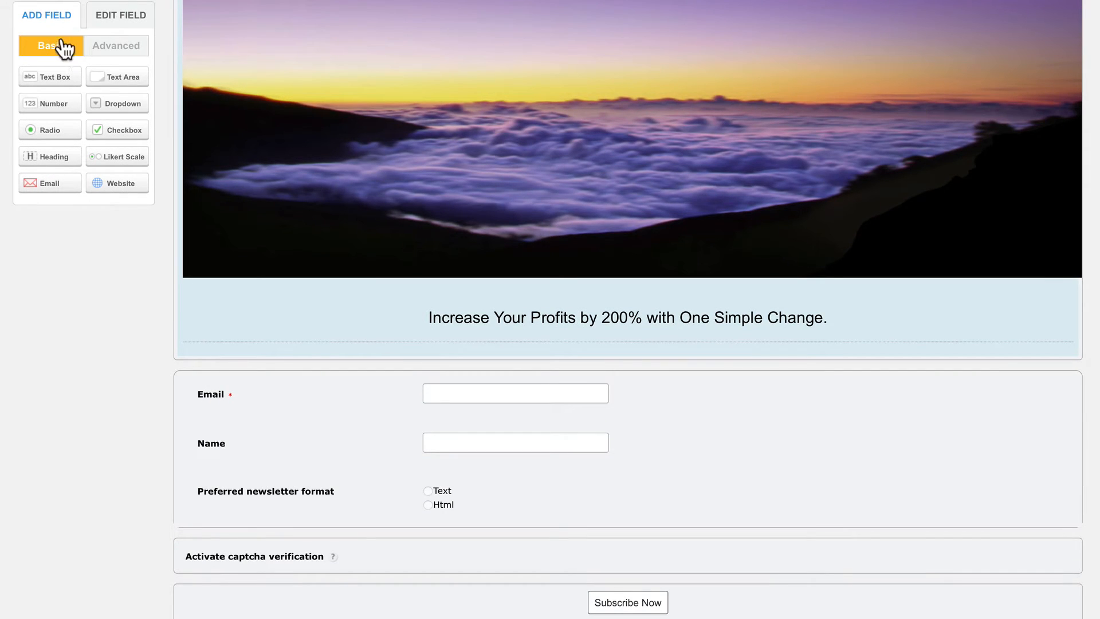
Add an HTML Block field and move it above the Email field.
{"action": "left_click", "coordinate": [114, 49]}
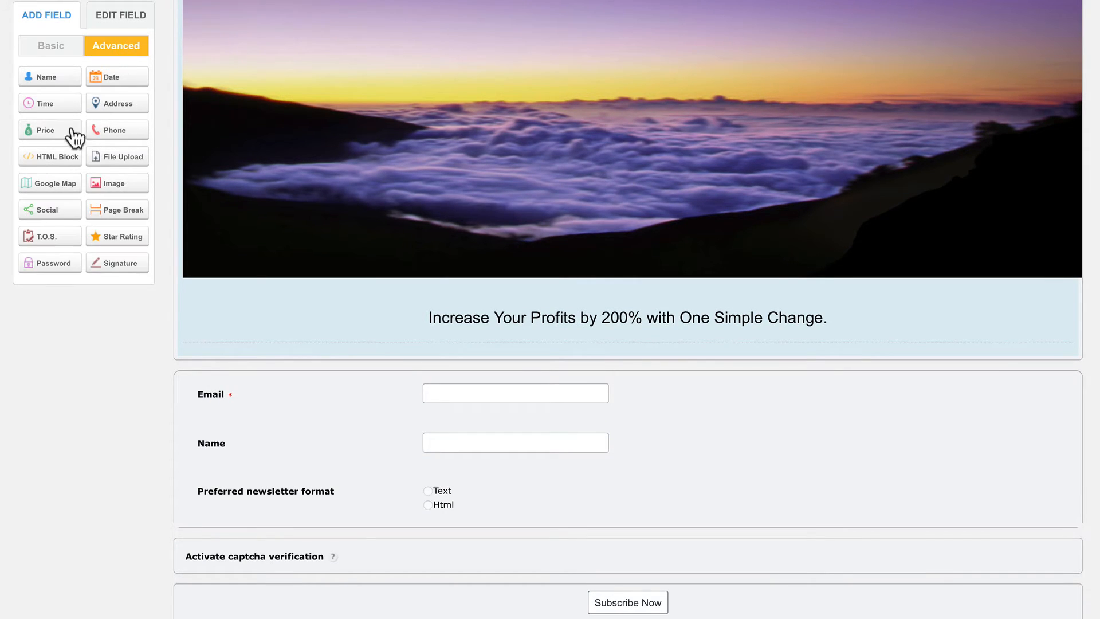
{"action": "left_click", "coordinate": [66, 165]}
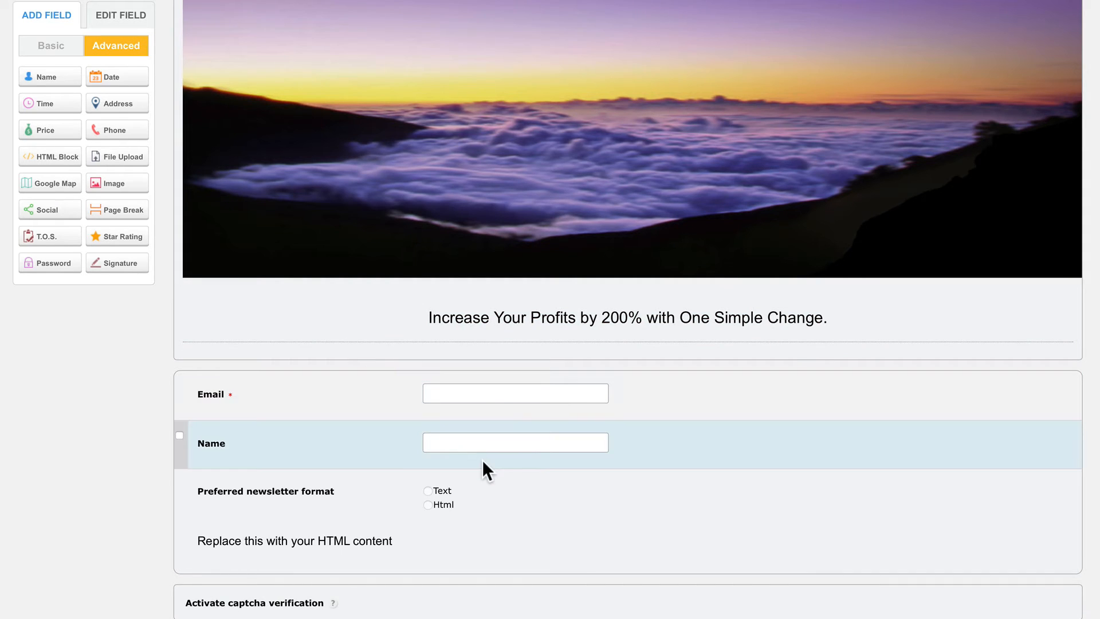
{"action": "left_click_drag", "start_coordinate": [507, 536], "coordinate": [494, 383]}
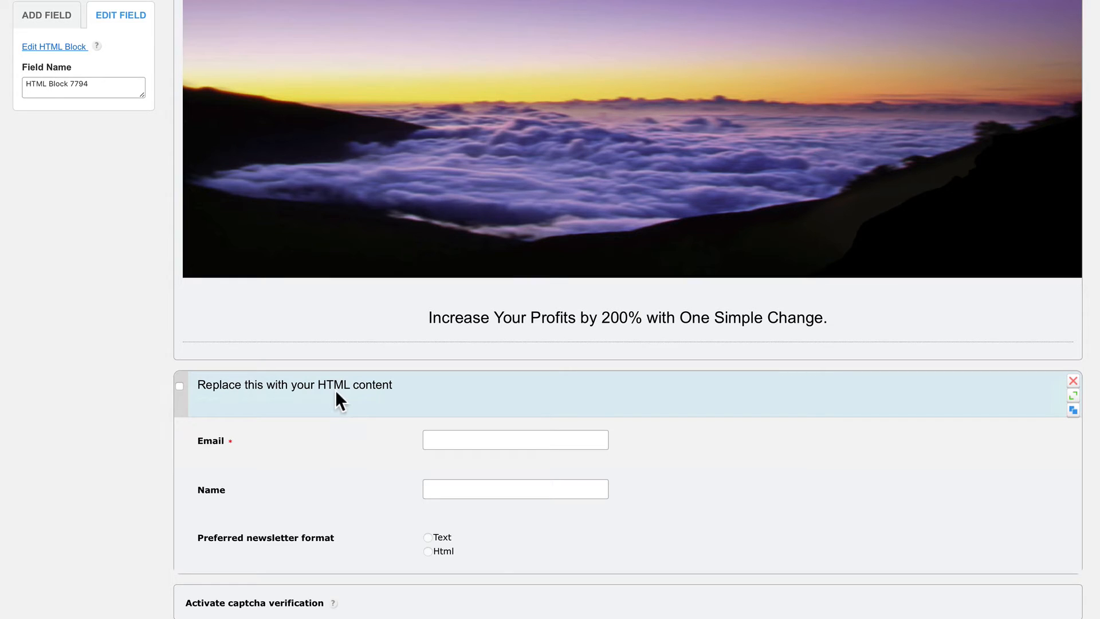
Replace the HTML block's placeholder with 'Receive Our Special Guide: 10 Steps to Financial Freedom'.
{"action": "left_click", "coordinate": [56, 50]}
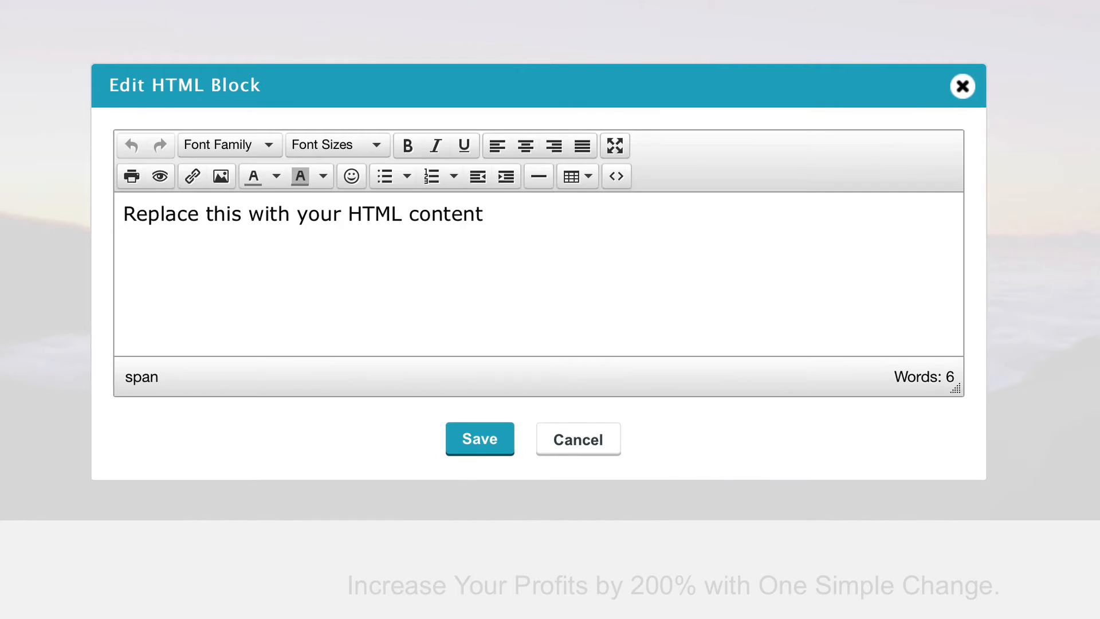
{"action": "triple_click", "coordinate": [515, 228]}
{"action": "type", "text": "R"}
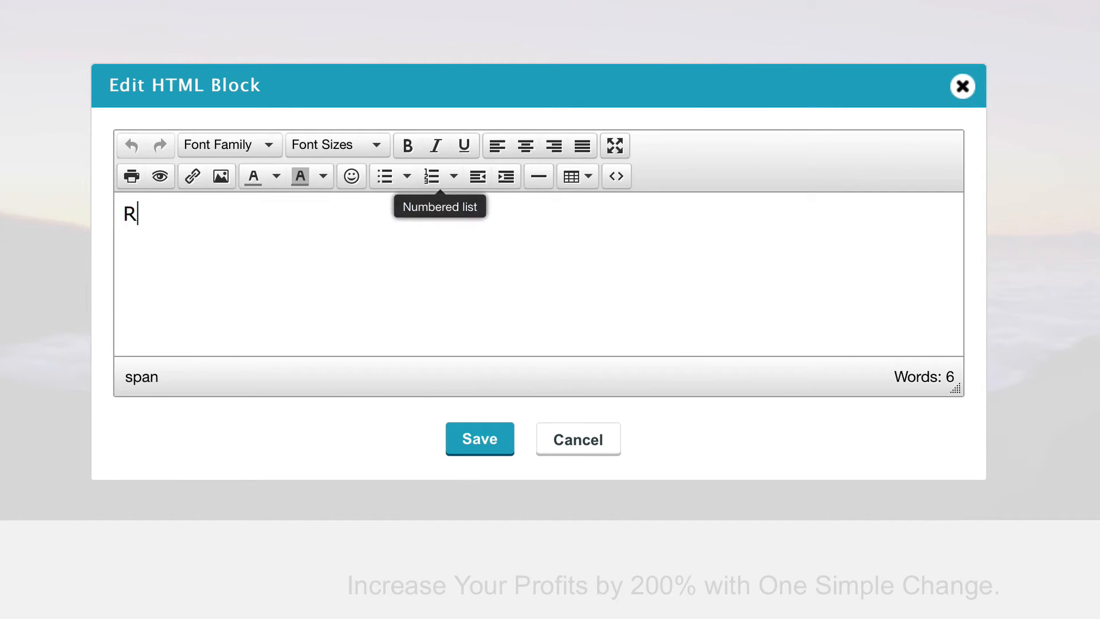
{"action": "type", "text": "eceive Our Special Guide: 1"}
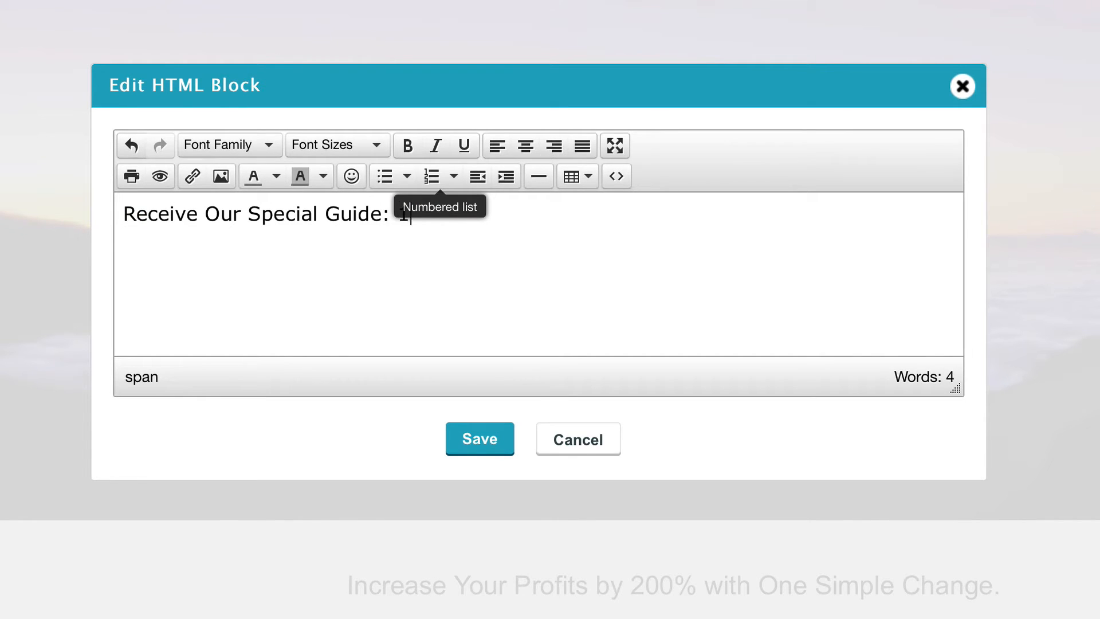
{"action": "type", "text": "0 Steps to Financ"}
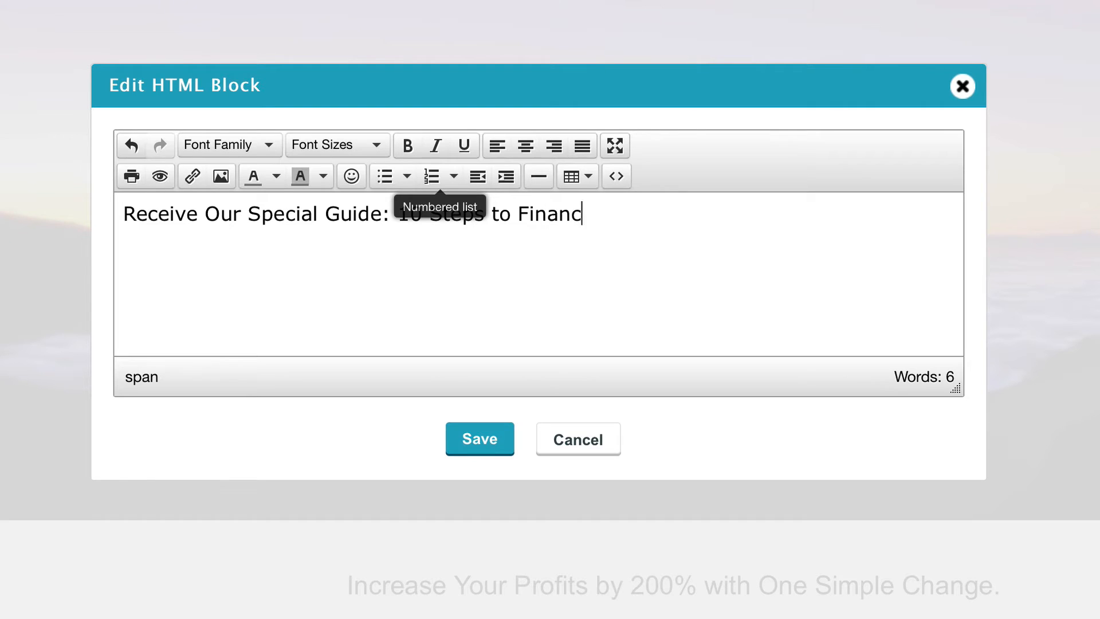
{"action": "type", "text": "ial Freedom"}
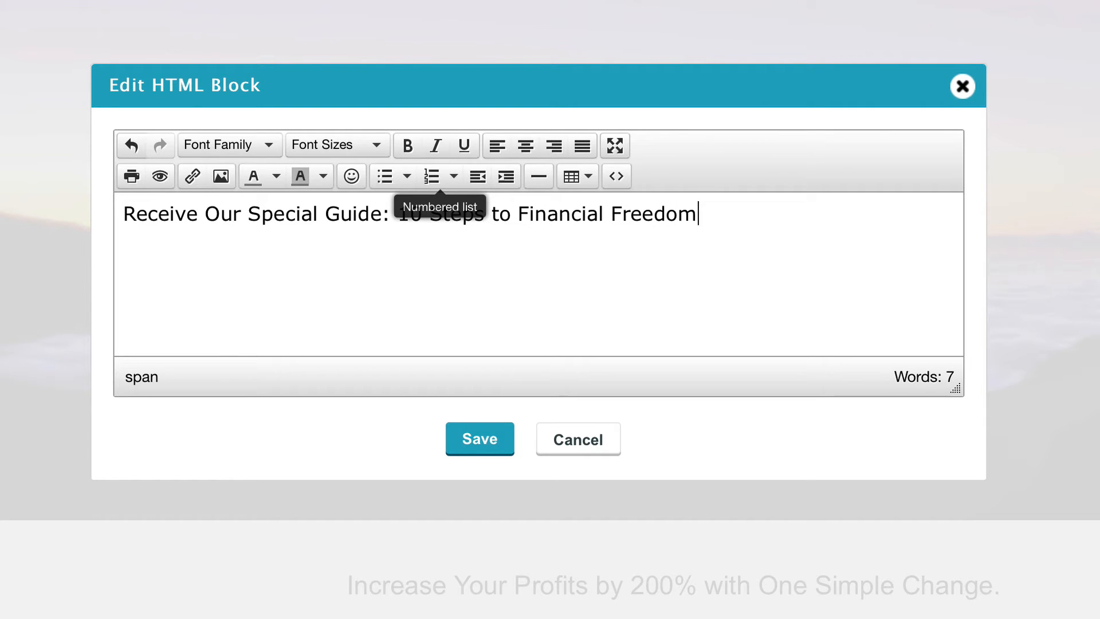
Format the whole guide line as centred, bold 18pt Arial.
{"action": "key", "text": "ctrl+a"}
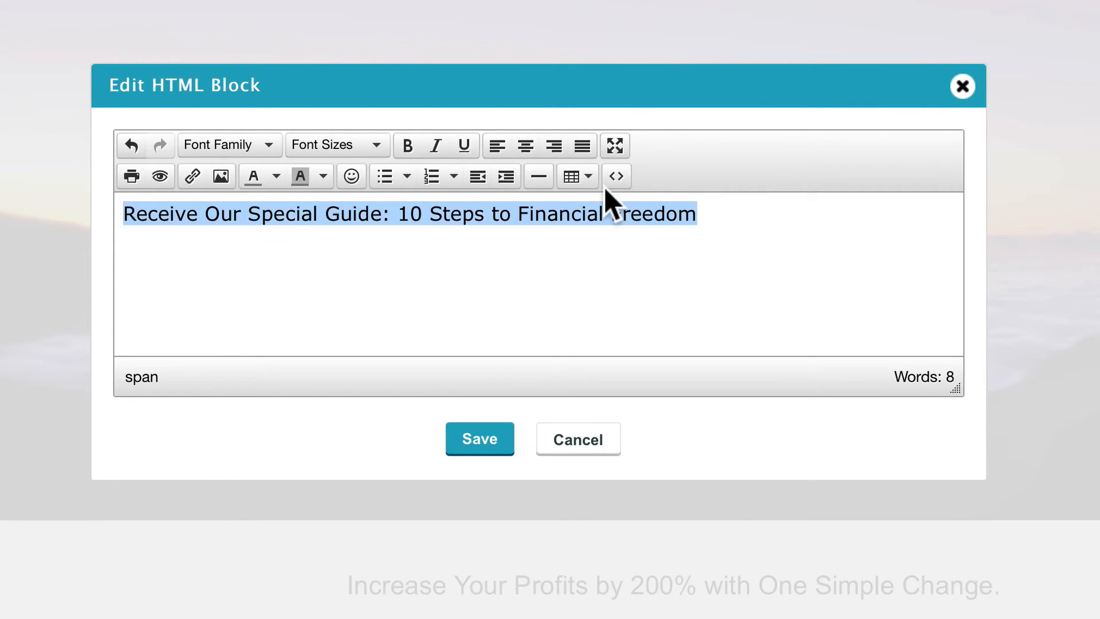
{"action": "left_click", "coordinate": [261, 150]}
{"action": "left_click", "coordinate": [229, 118]}
{"action": "left_click", "coordinate": [307, 150]}
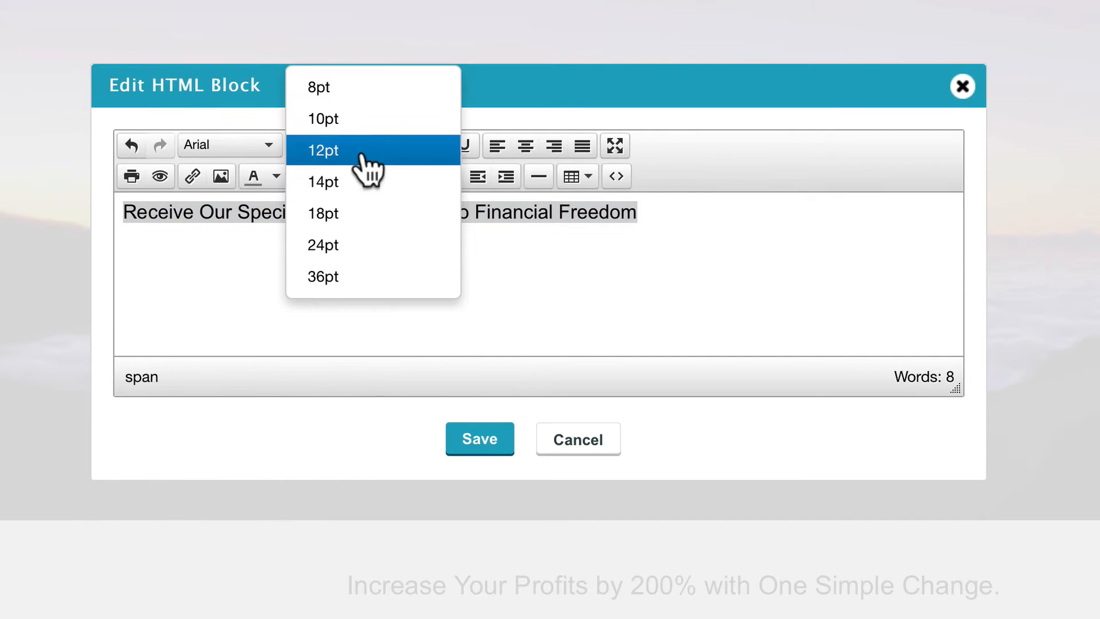
{"action": "left_click", "coordinate": [343, 211]}
{"action": "left_click", "coordinate": [526, 146]}
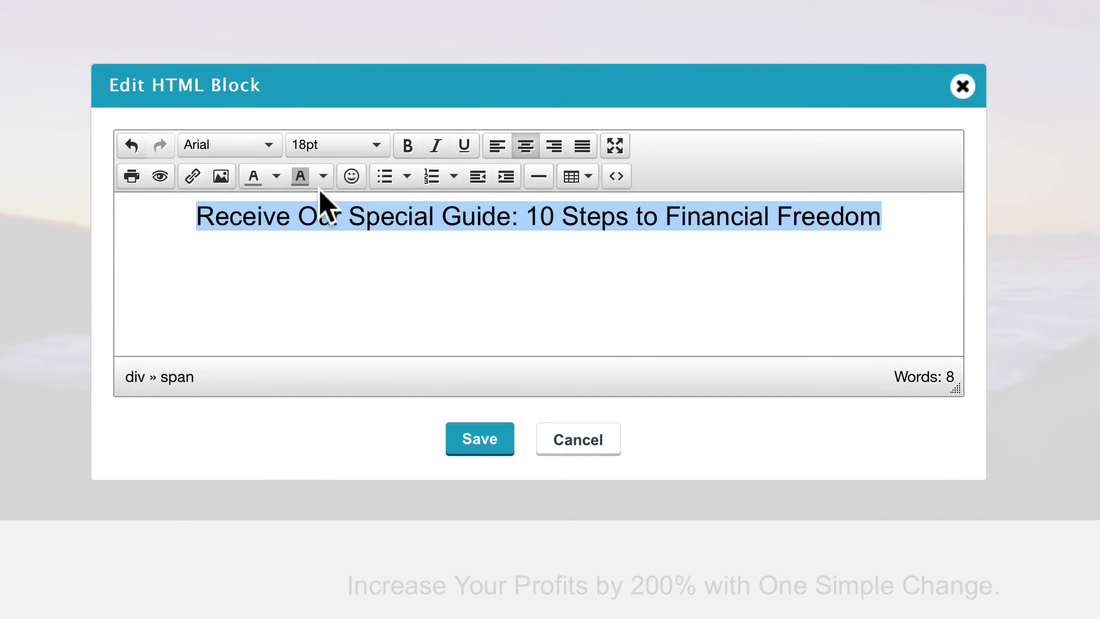
{"action": "left_click", "coordinate": [407, 147]}
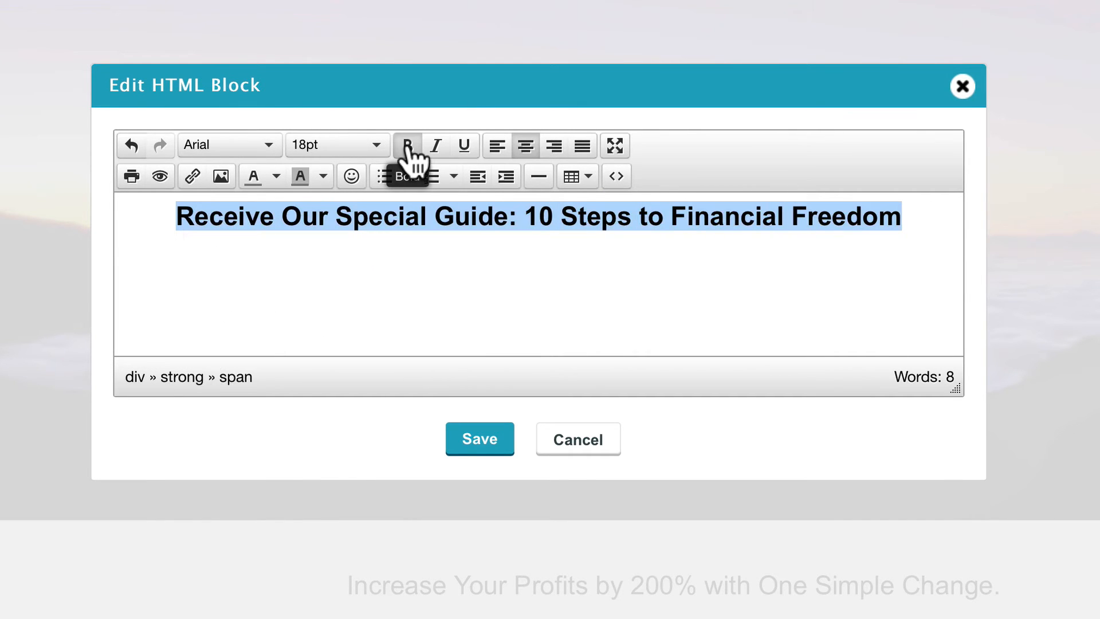
{"action": "left_click", "coordinate": [580, 236]}
Colour the phrase '10 Steps to Financial Freedom' purple.
{"action": "left_click_drag", "start_coordinate": [902, 220], "coordinate": [533, 229]}
{"action": "left_click", "coordinate": [276, 175]}
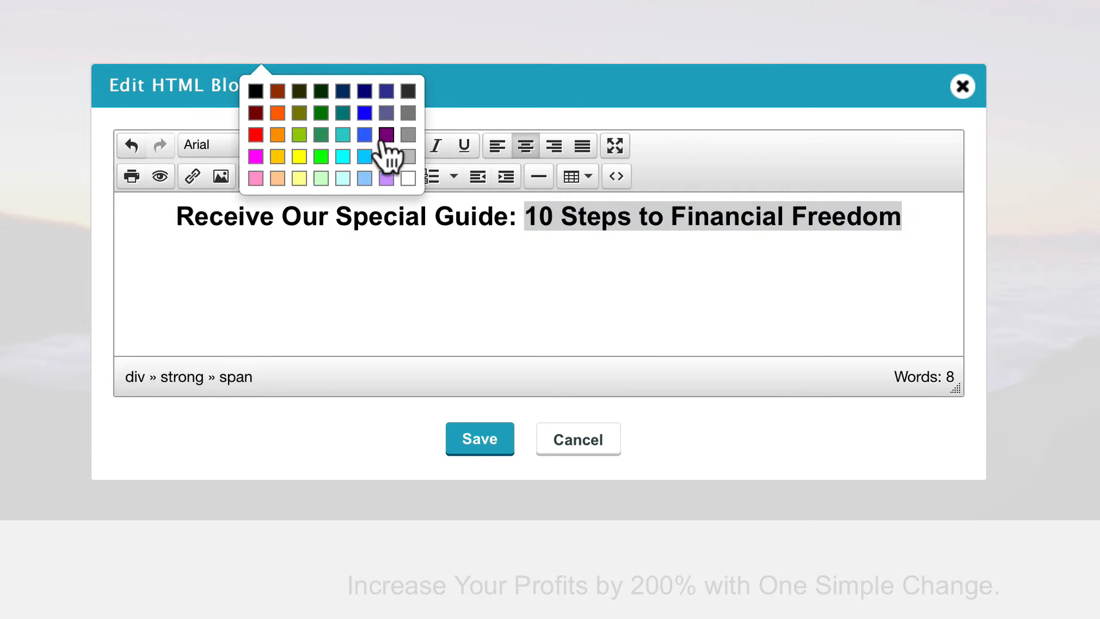
{"action": "left_click", "coordinate": [386, 136]}
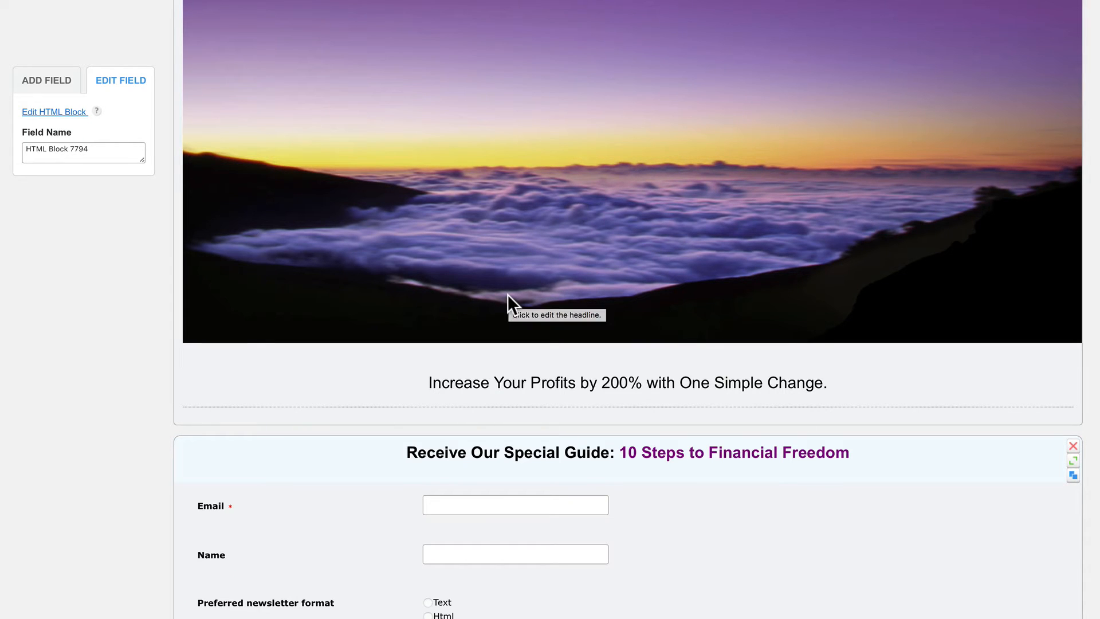
Widen the form to 1106px in the layout options, leaving label placement unchanged.
{"action": "scroll", "coordinate": [508, 294], "scroll_direction": "up", "scroll_amount": 10}
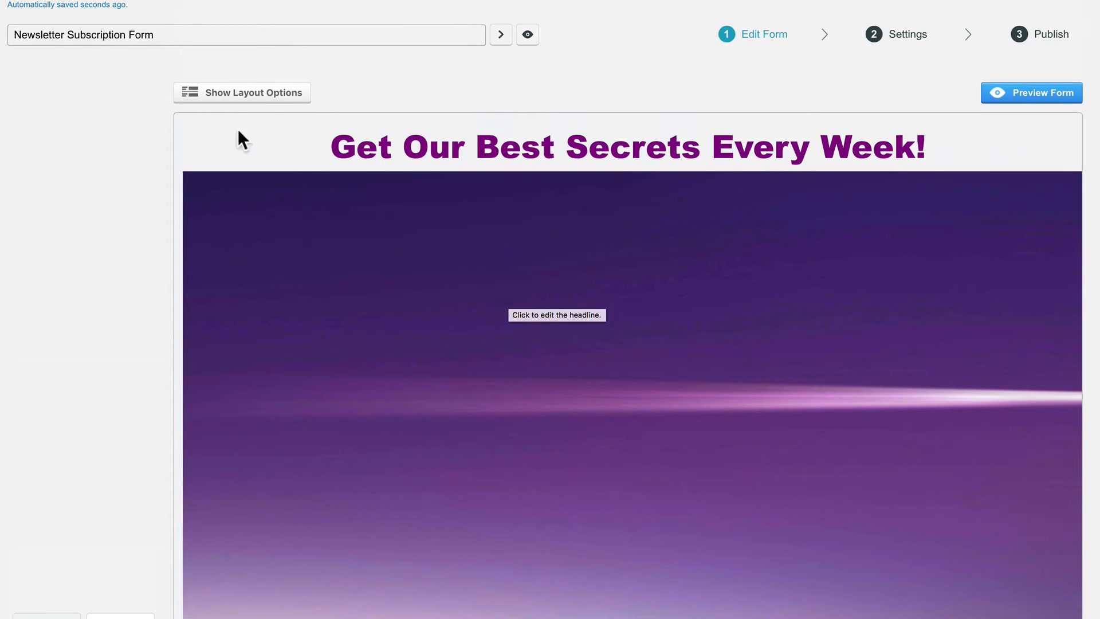
{"action": "left_click", "coordinate": [264, 96]}
{"action": "left_click", "coordinate": [289, 137]}
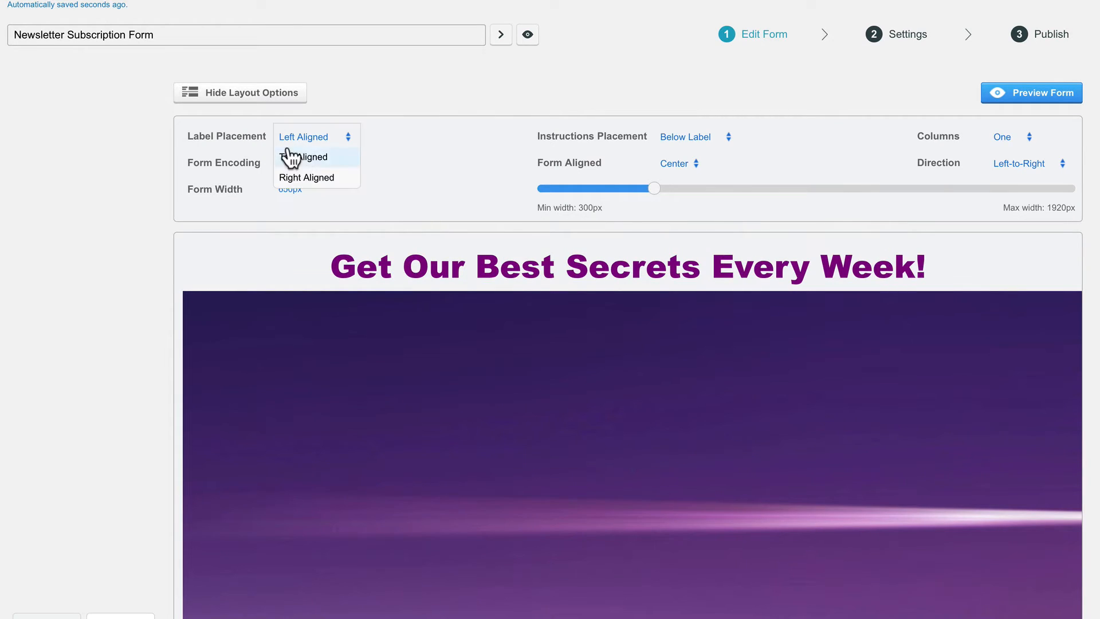
{"action": "key", "text": "Escape"}
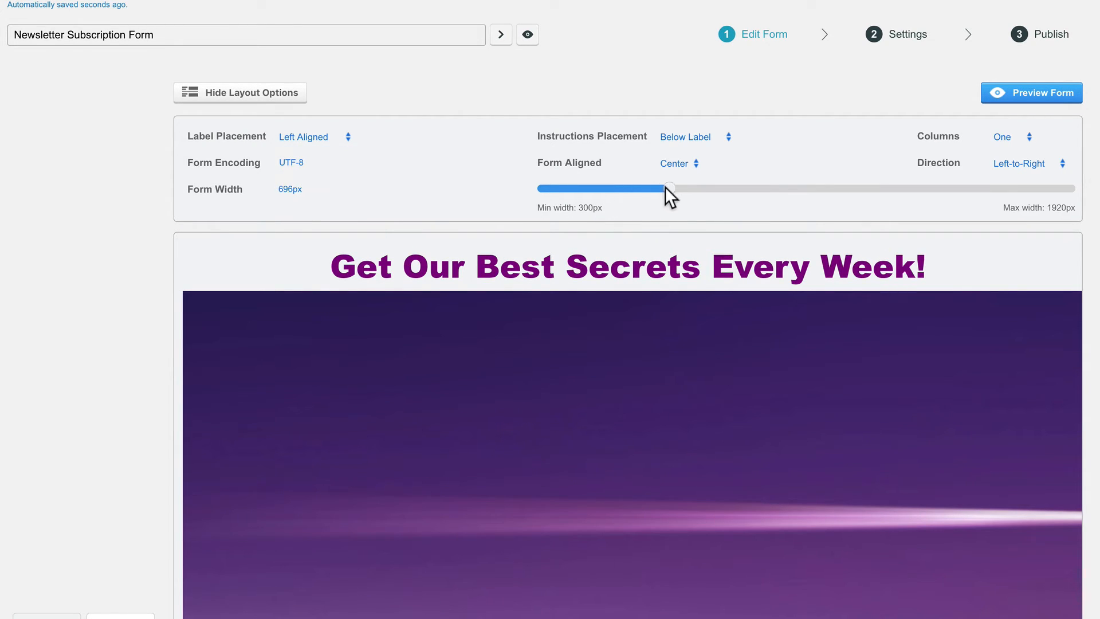
{"action": "left_click_drag", "start_coordinate": [666, 188], "coordinate": [805, 202]}
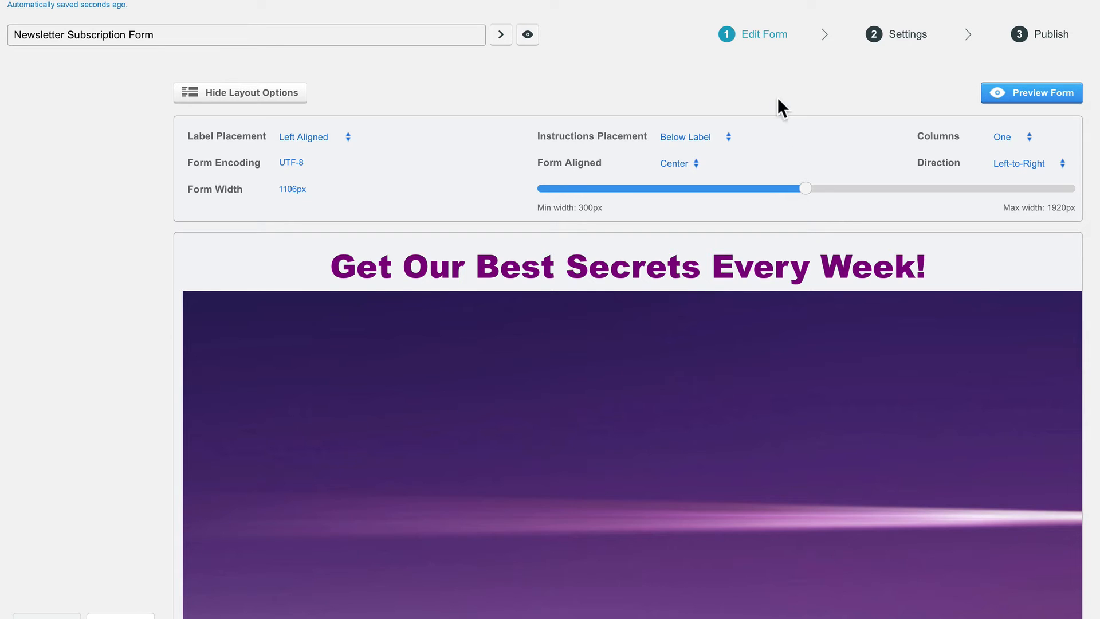
{"action": "mouse_move", "coordinate": [900, 43]}
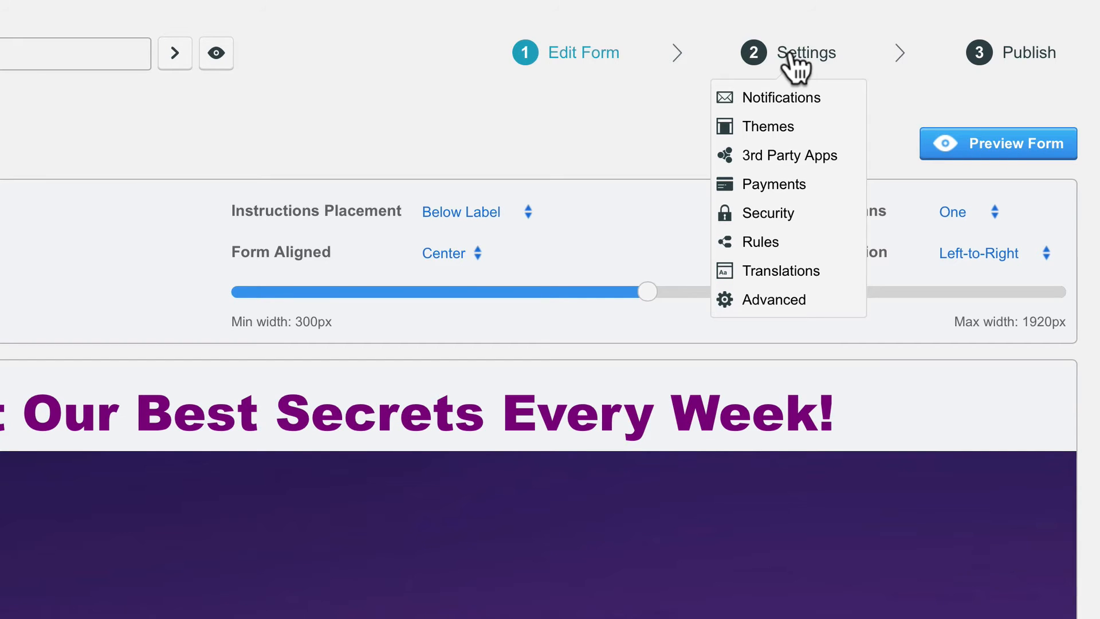
Duplicate the Default Theme and name the copy 'My Theme'.
{"action": "left_click", "coordinate": [774, 126]}
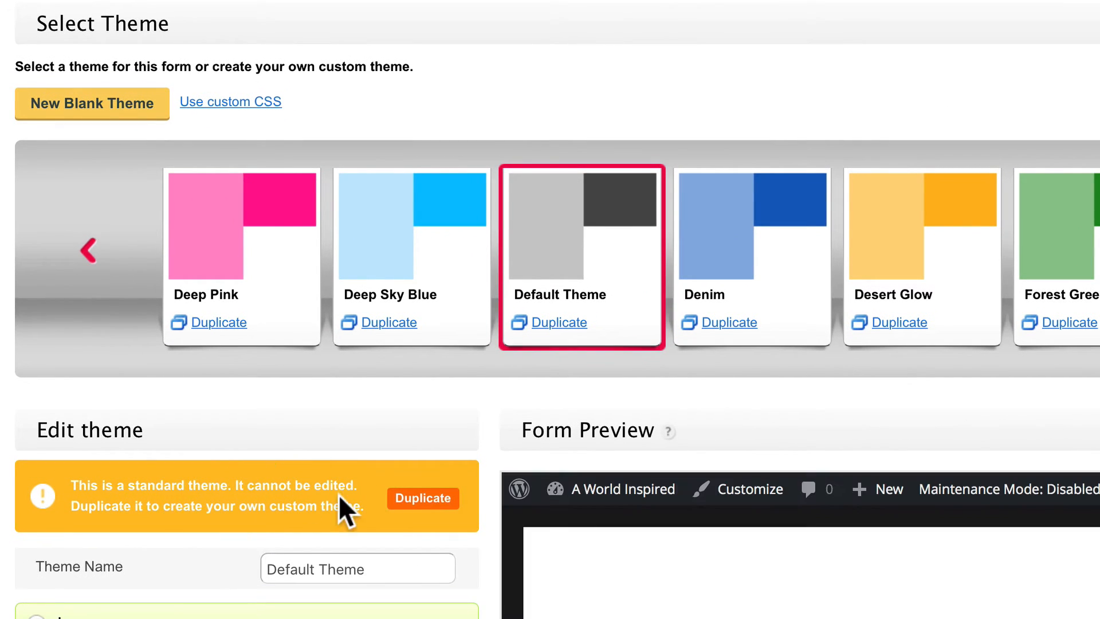
{"action": "left_click", "coordinate": [413, 501]}
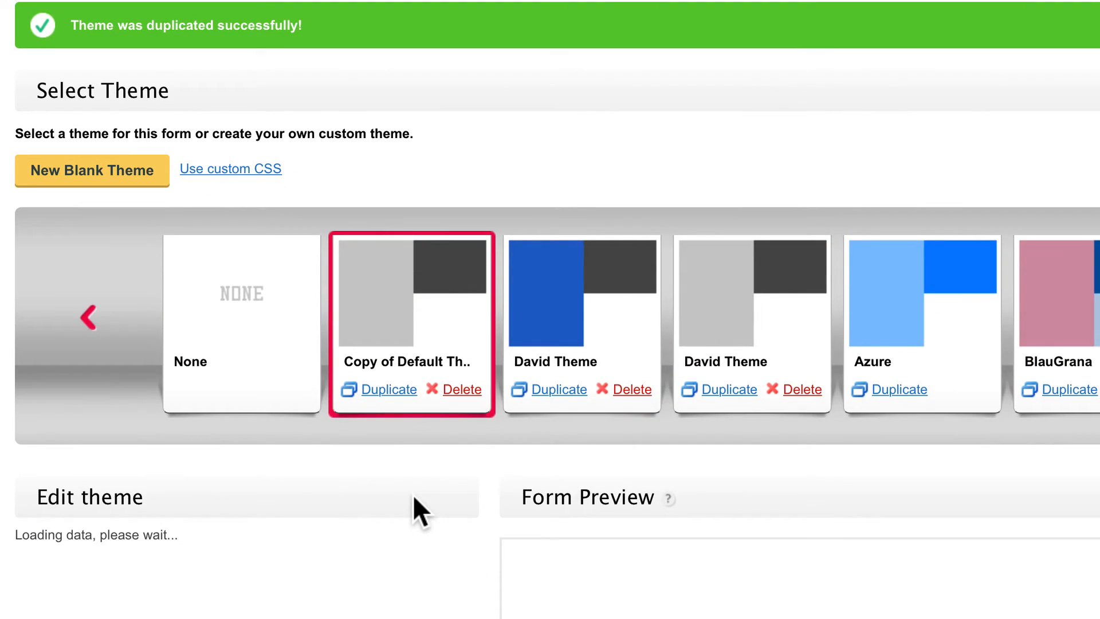
{"action": "double_click", "coordinate": [351, 554]}
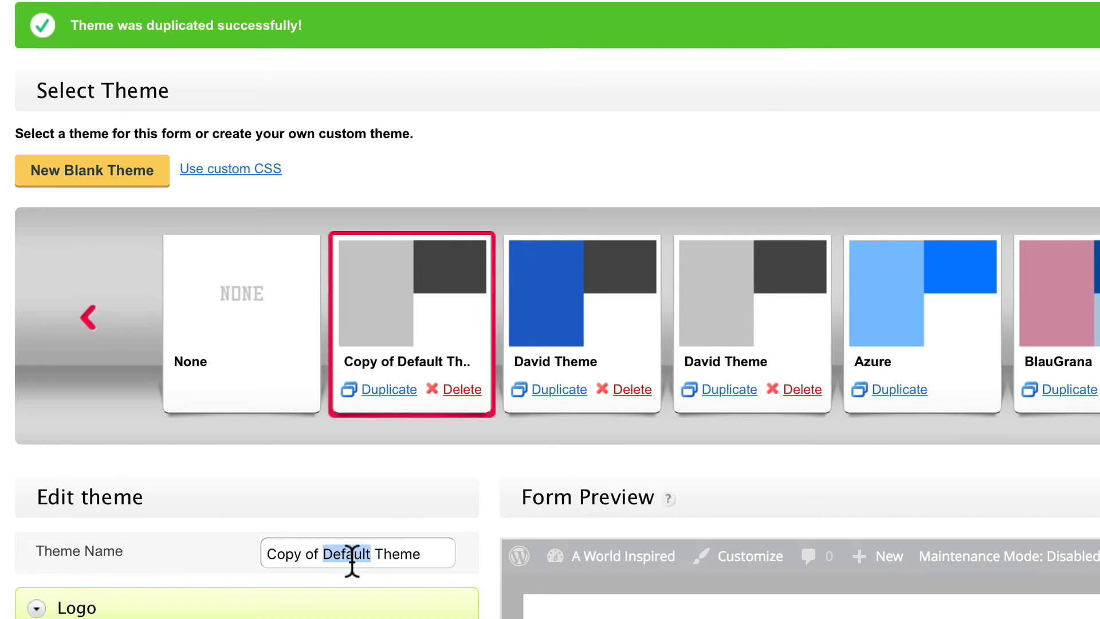
{"action": "triple_click", "coordinate": [351, 553]}
{"action": "type", "text": "My T"}
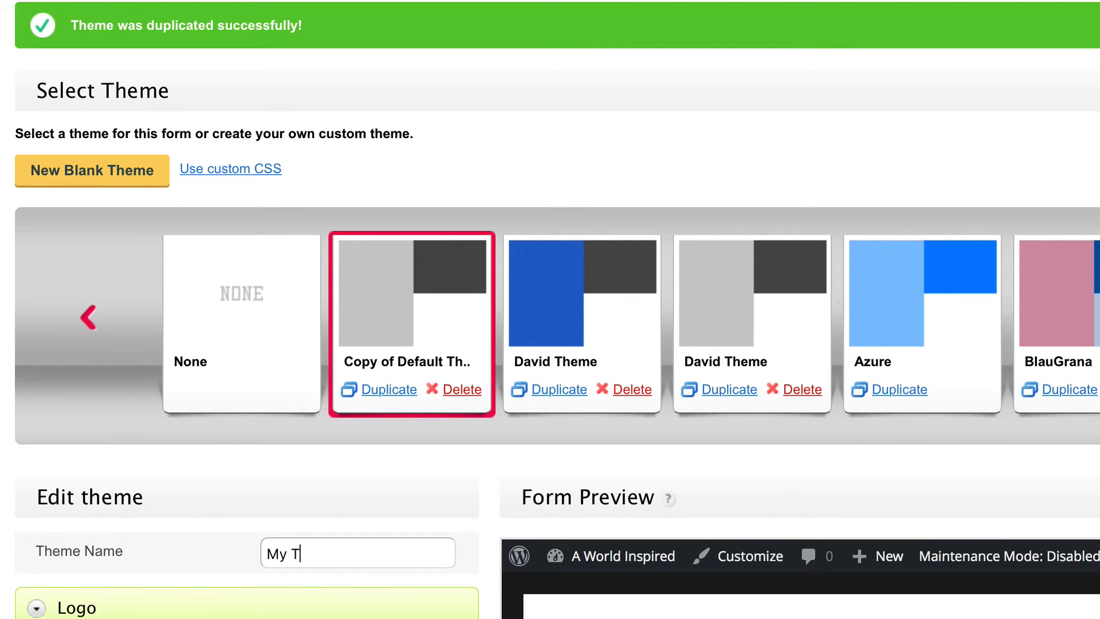
{"action": "type", "text": "heme"}
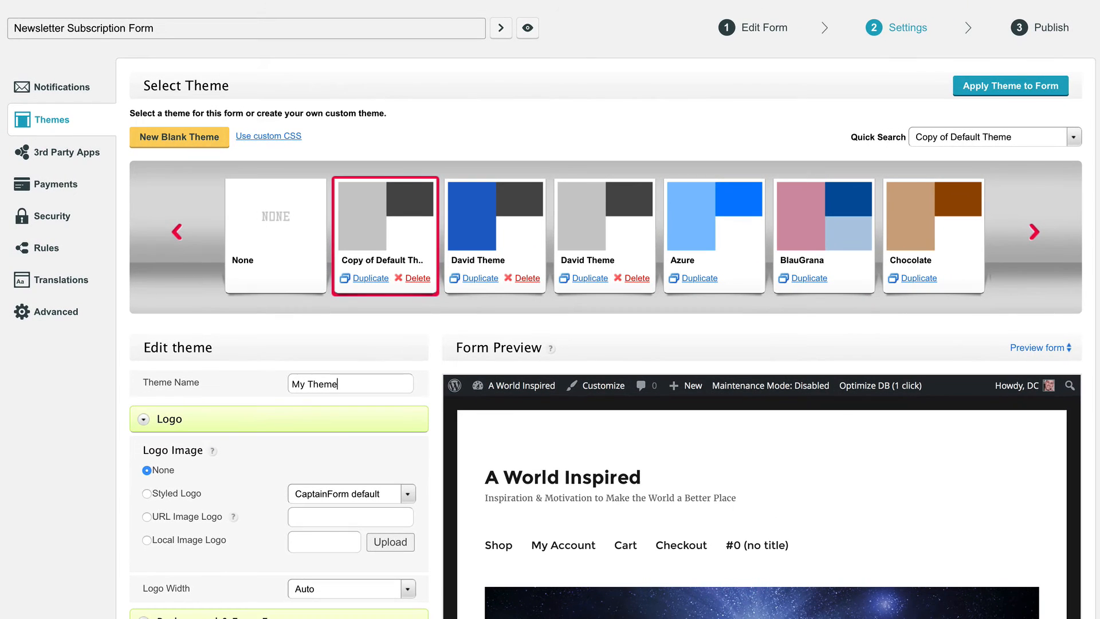
Set the submit button colour to 800080, save the theme, and move to Publish.
{"action": "left_click", "coordinate": [147, 421]}
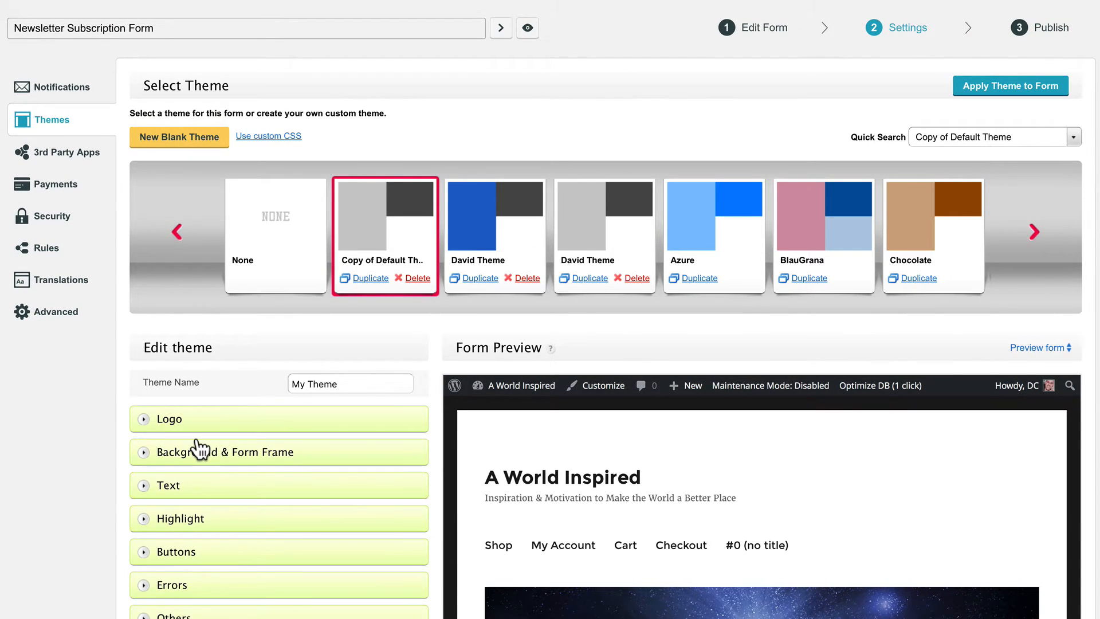
{"action": "scroll", "coordinate": [198, 447], "scroll_direction": "down", "scroll_amount": 1}
{"action": "left_click", "coordinate": [152, 476]}
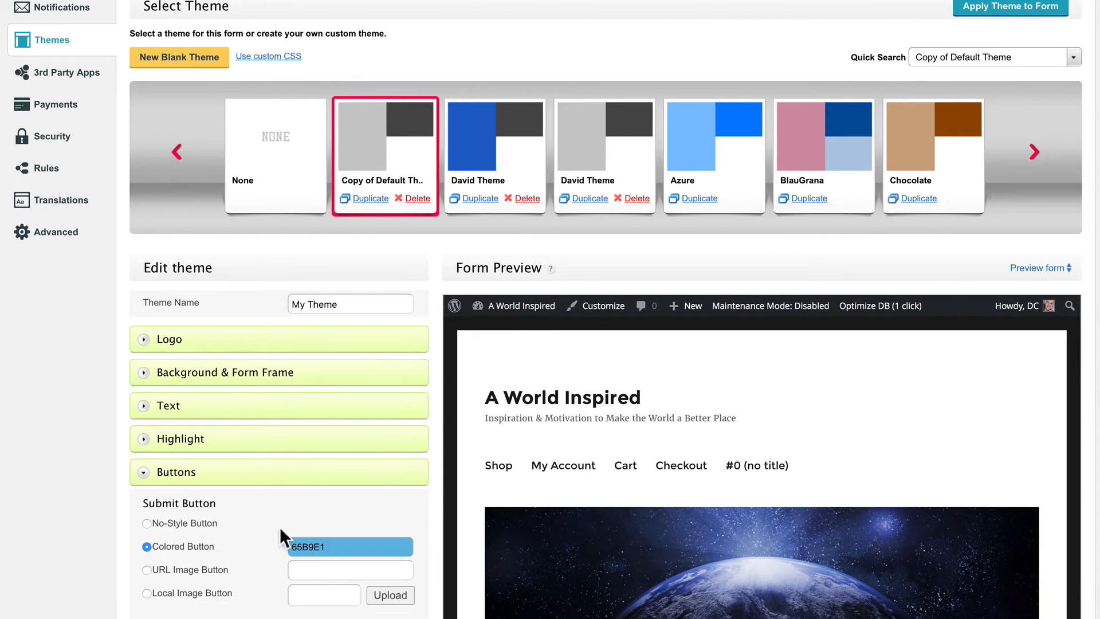
{"action": "double_click", "coordinate": [315, 545]}
{"action": "type", "text": "8"}
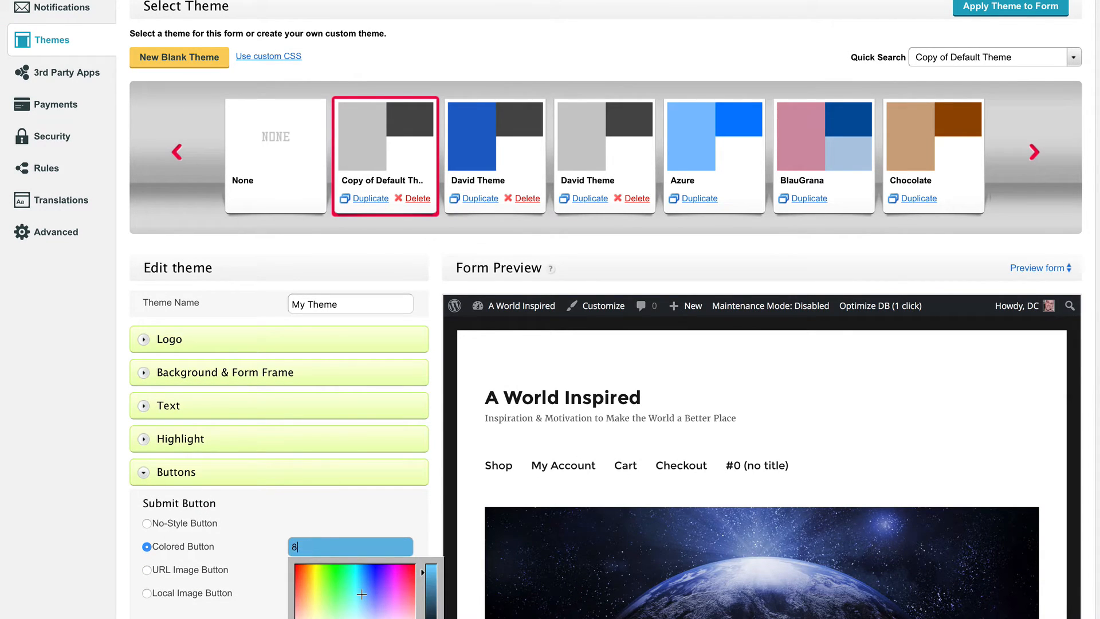
{"action": "type", "text": "00080"}
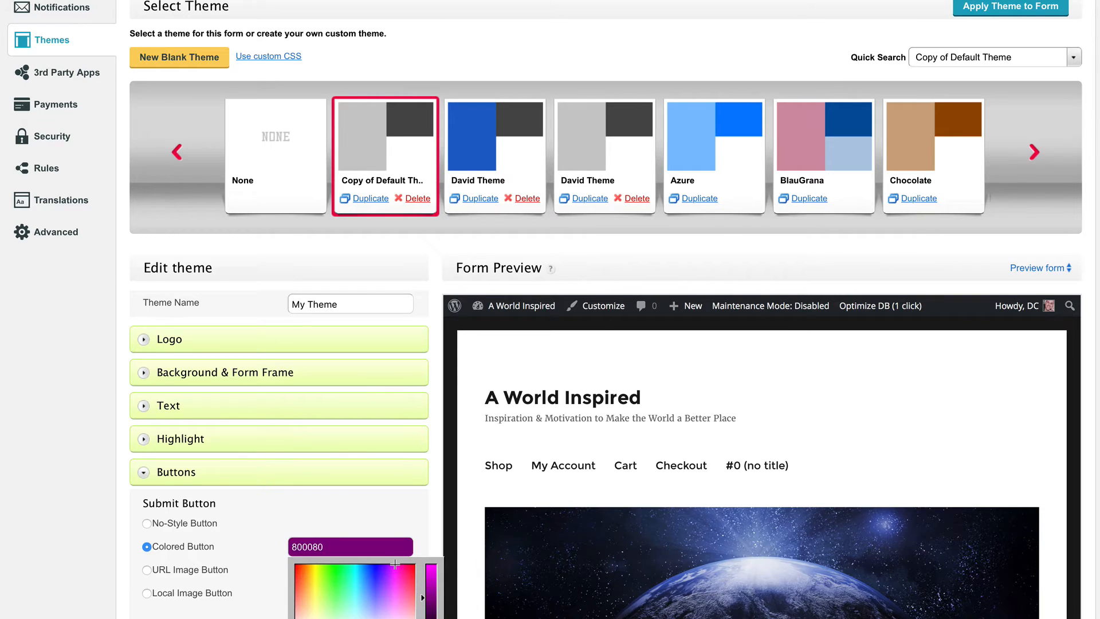
{"action": "scroll", "coordinate": [550, 310], "scroll_direction": "down", "scroll_amount": 18}
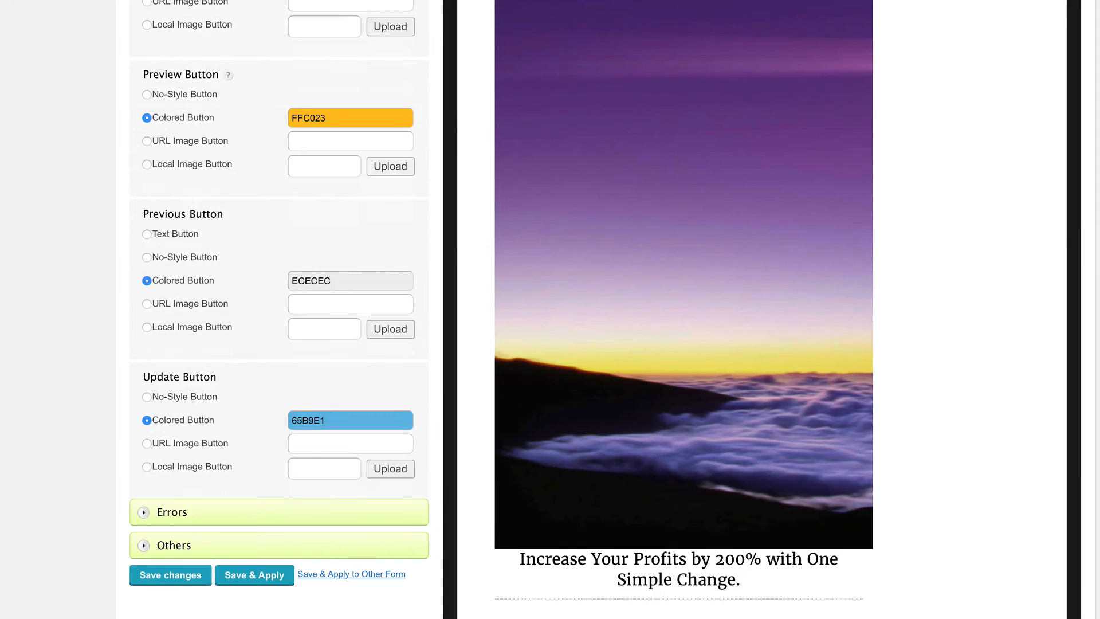
{"action": "left_click", "coordinate": [183, 574]}
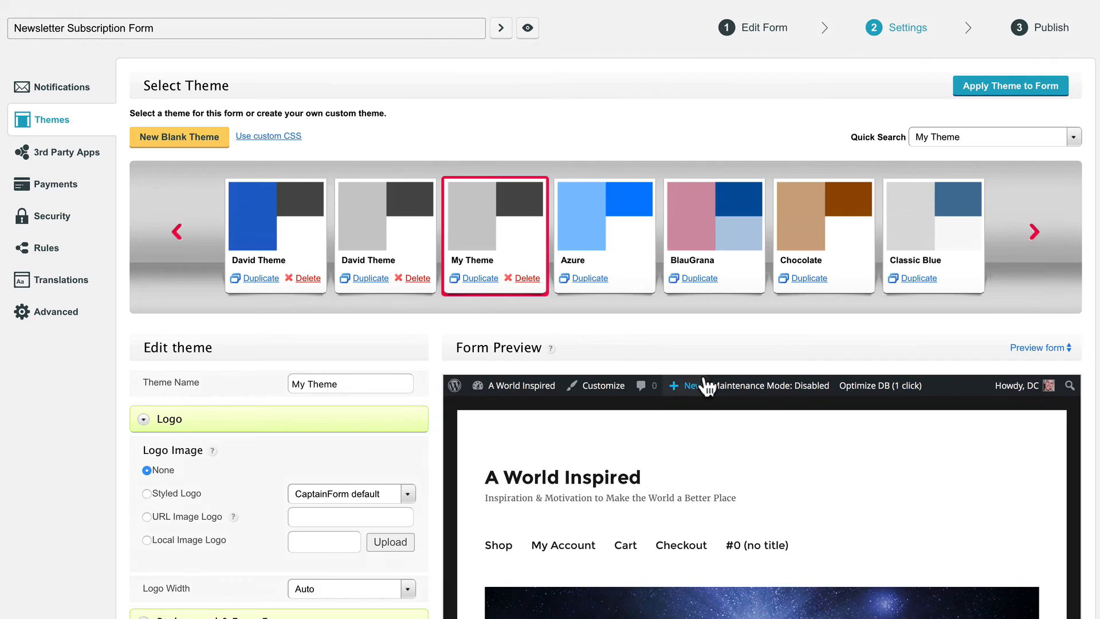
{"action": "left_click", "coordinate": [1048, 34]}
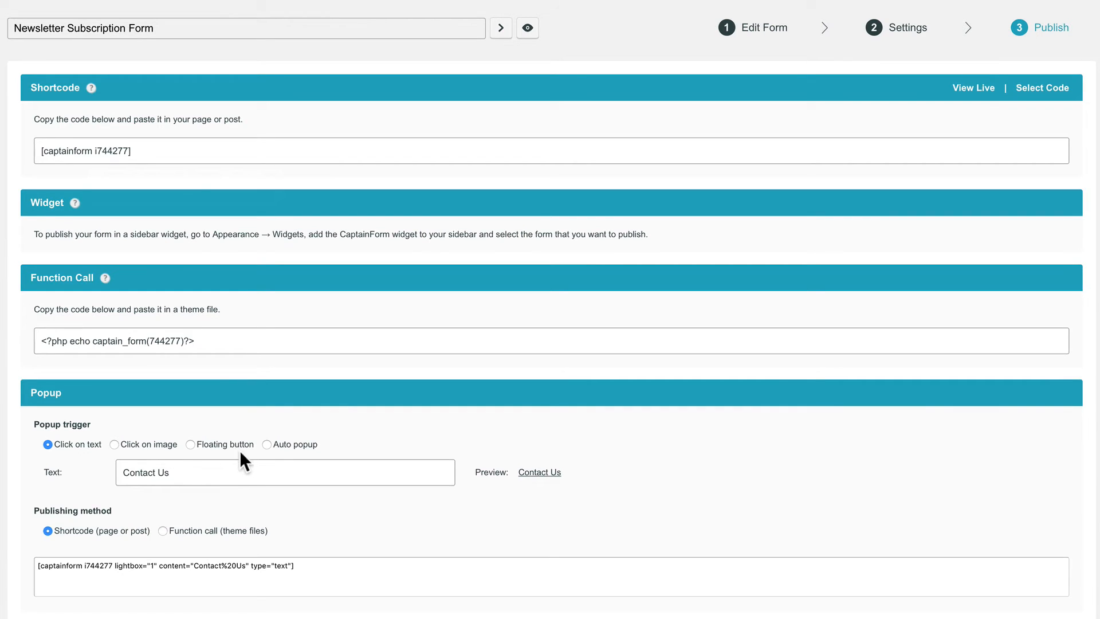
Switch the popup trigger to Auto popup after 3 seconds and copy the updated shortcode.
{"action": "left_click", "coordinate": [267, 444]}
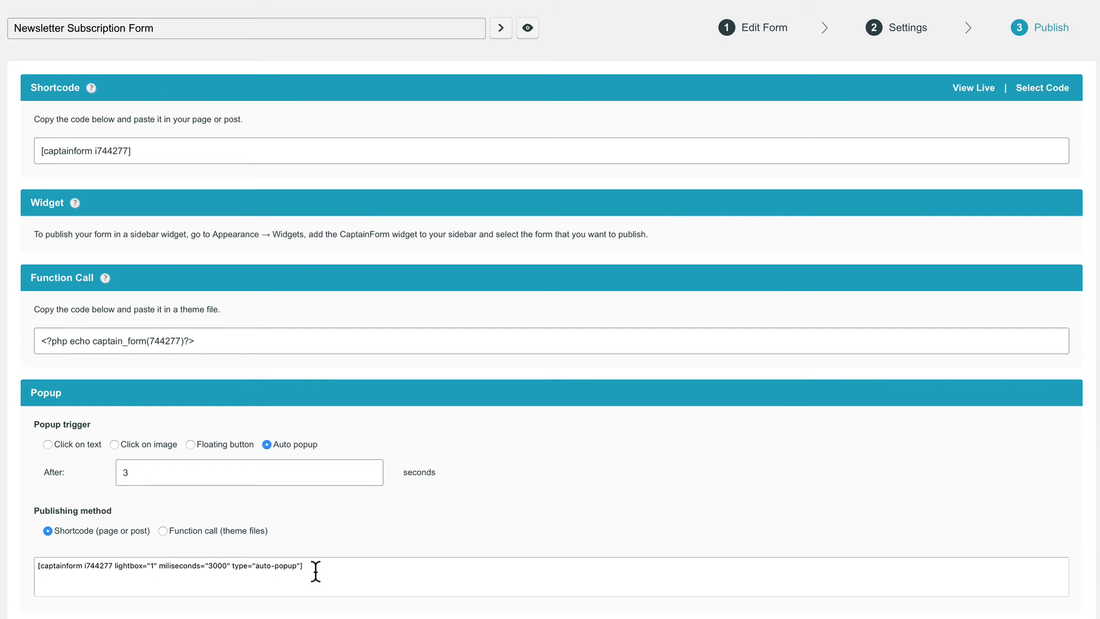
{"action": "left_click", "coordinate": [289, 564]}
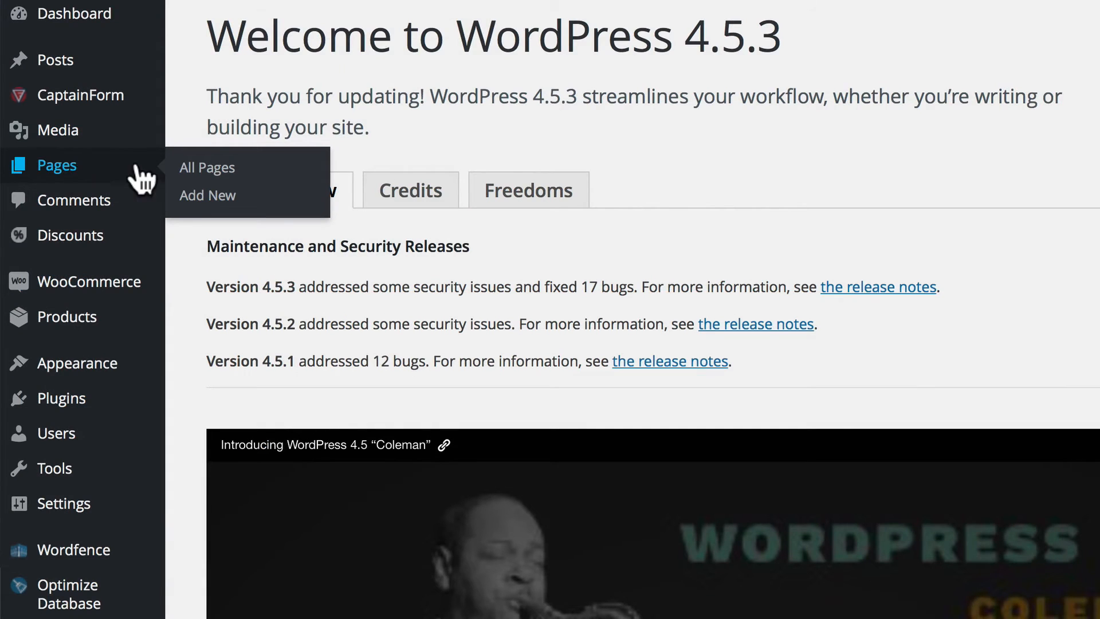
Publish a new 'Test Page' containing the pasted auto-popup shortcode and view it live.
{"action": "left_click", "coordinate": [190, 194]}
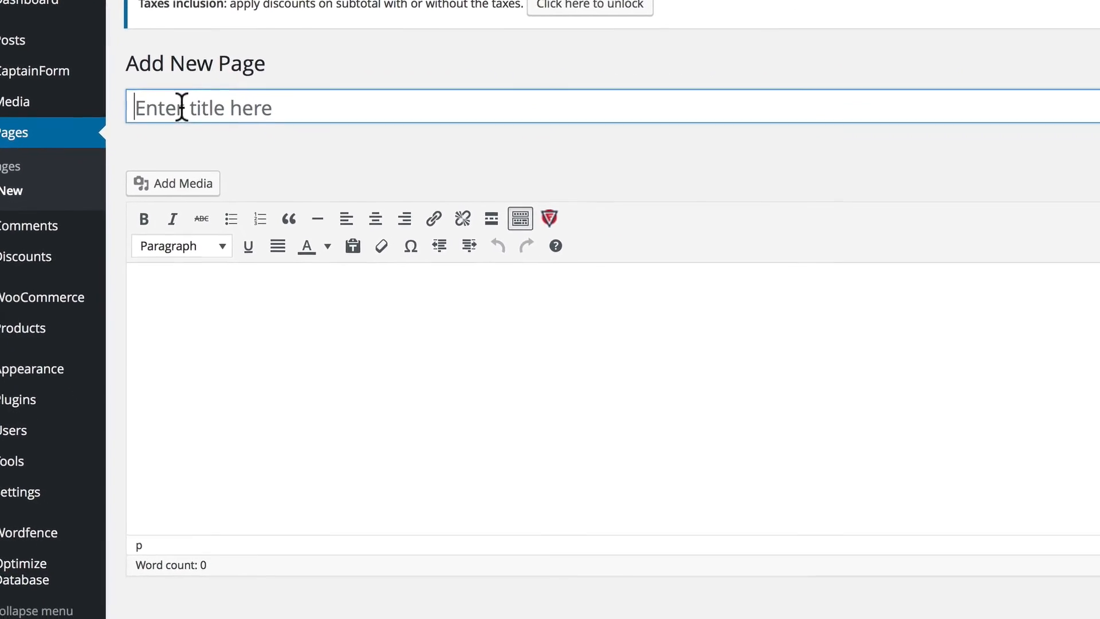
{"action": "type", "text": "Test Page"}
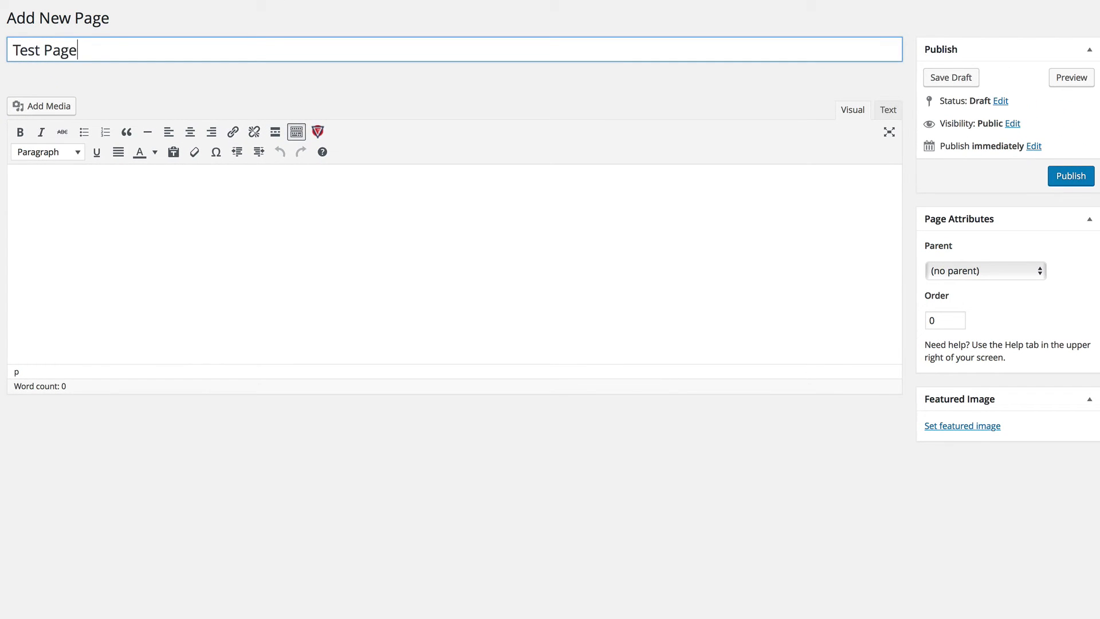
{"action": "left_click", "coordinate": [34, 189]}
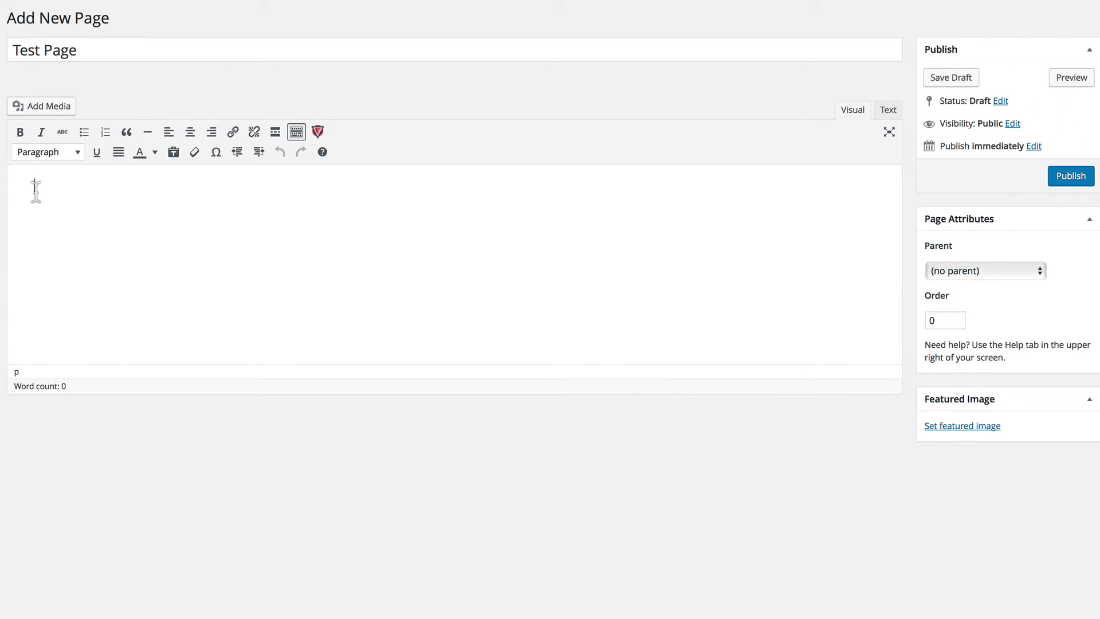
{"action": "key", "text": "super+v"}
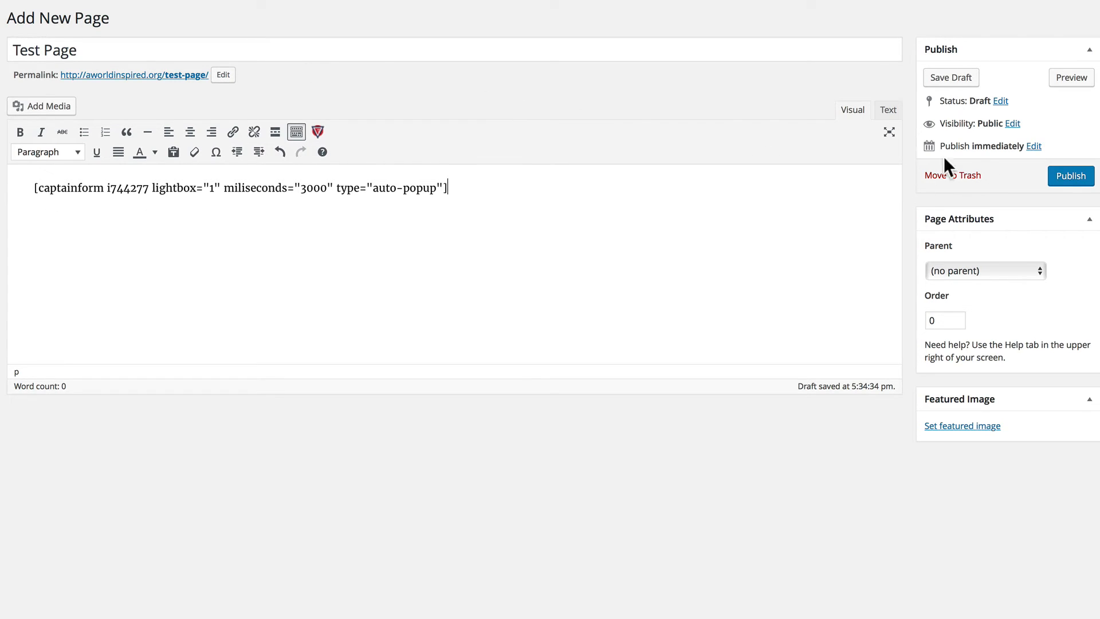
{"action": "left_click", "coordinate": [1058, 175]}
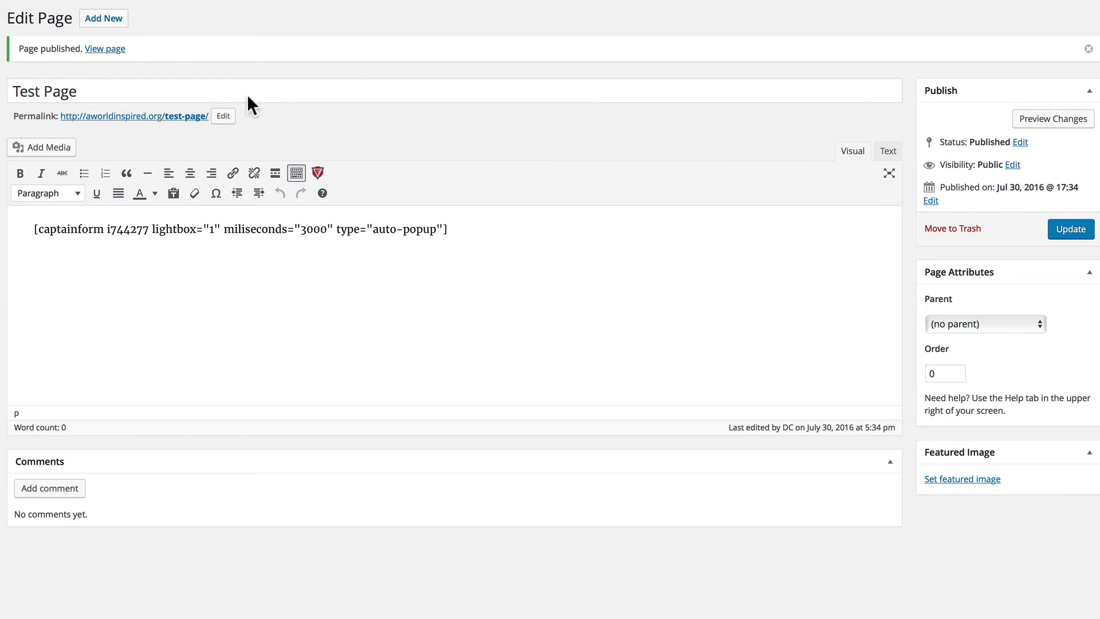
{"action": "left_click", "coordinate": [106, 50]}
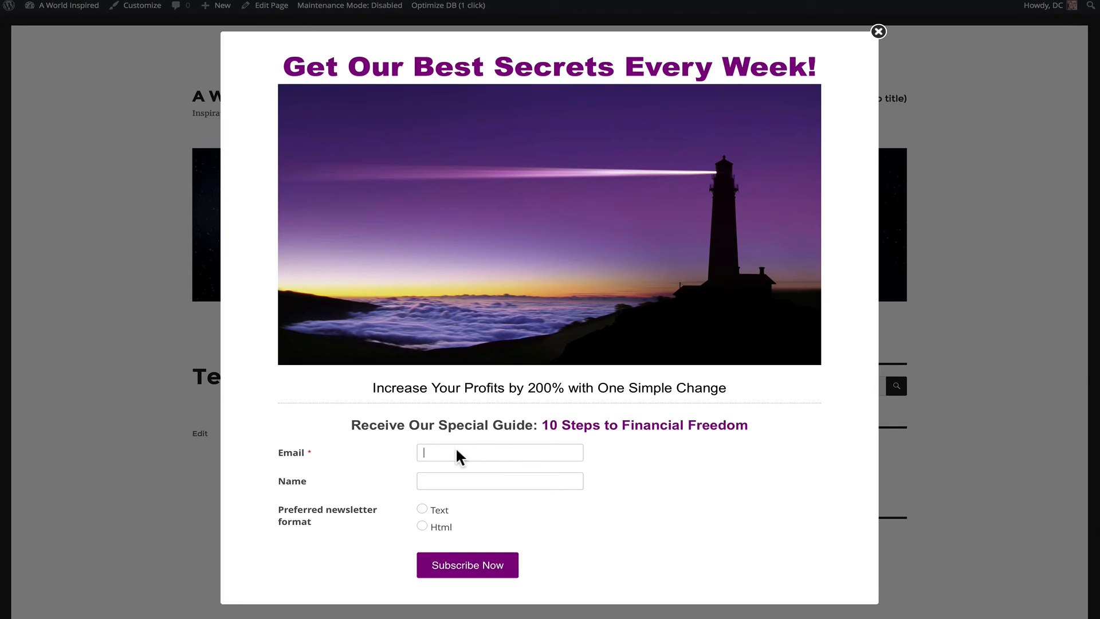
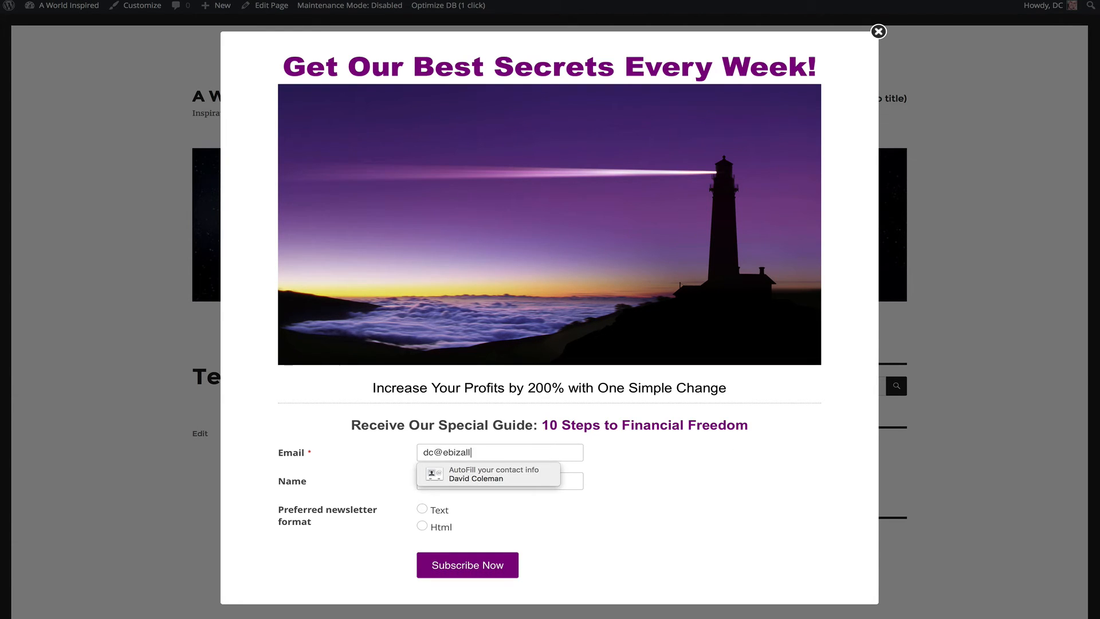
Submit a test subscription with an email address, a first name and Html format.
{"action": "key", "text": "Tab"}
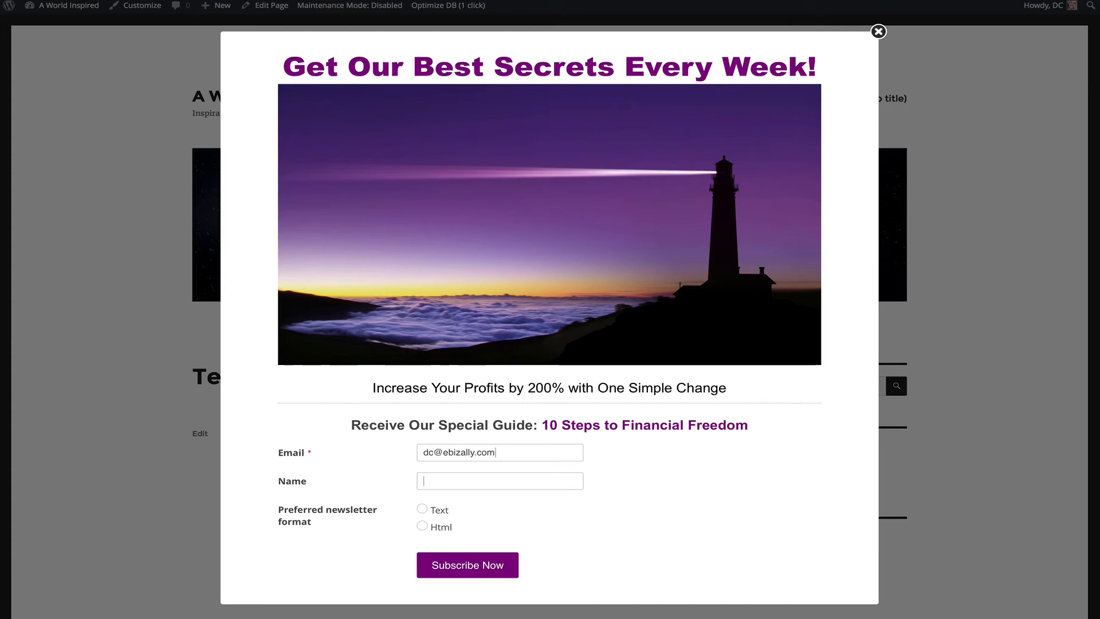
{"action": "type", "text": "David"}
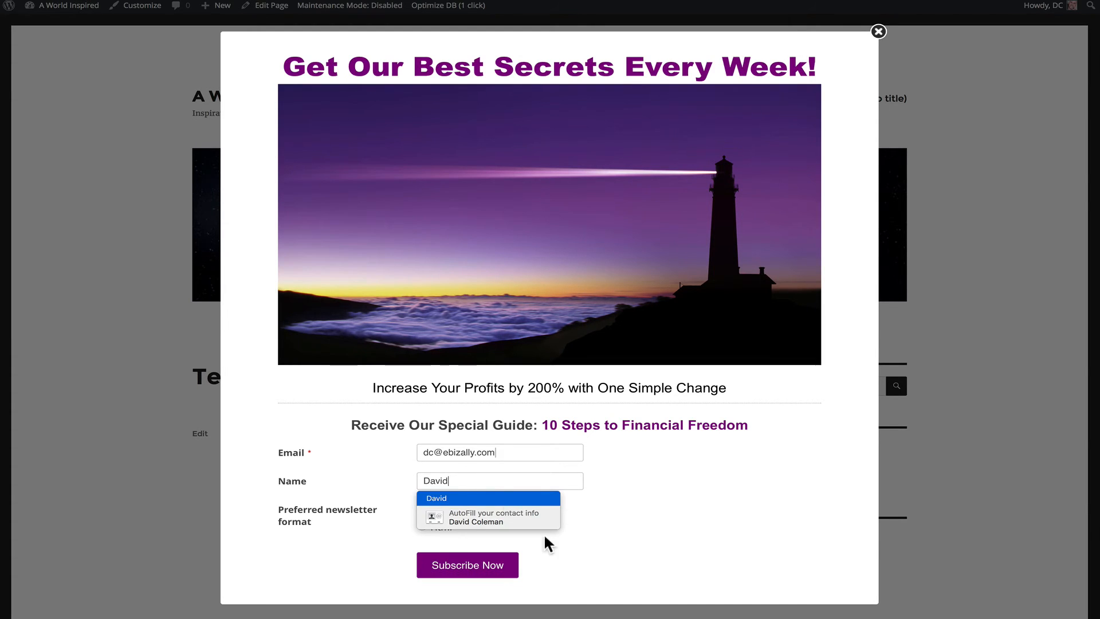
{"action": "key", "text": "Escape"}
{"action": "left_click", "coordinate": [421, 526]}
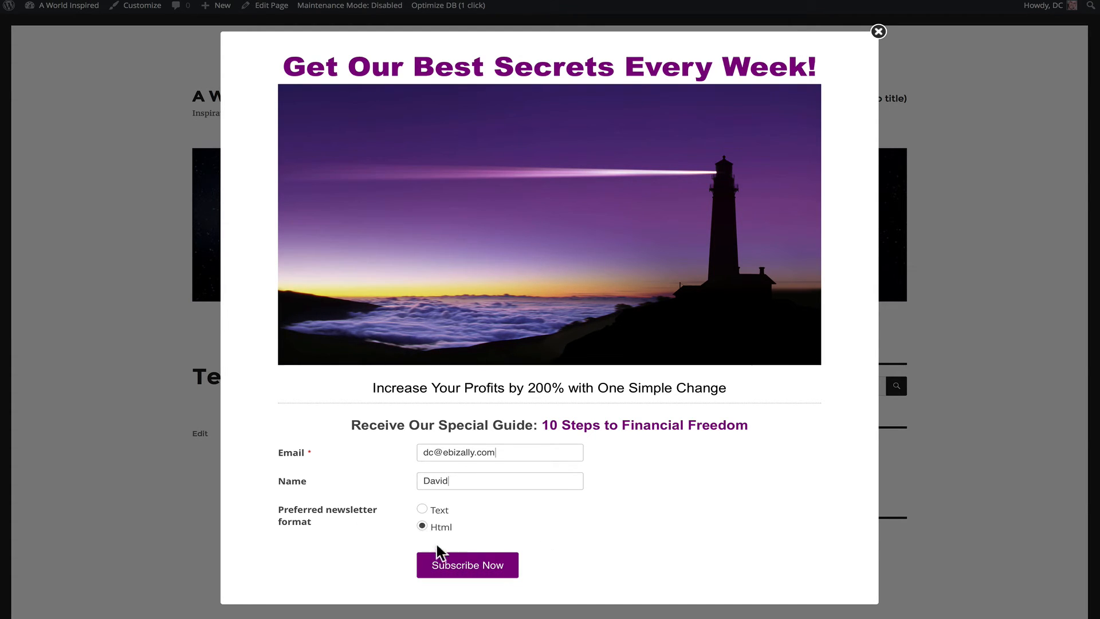
{"action": "left_click", "coordinate": [443, 567]}
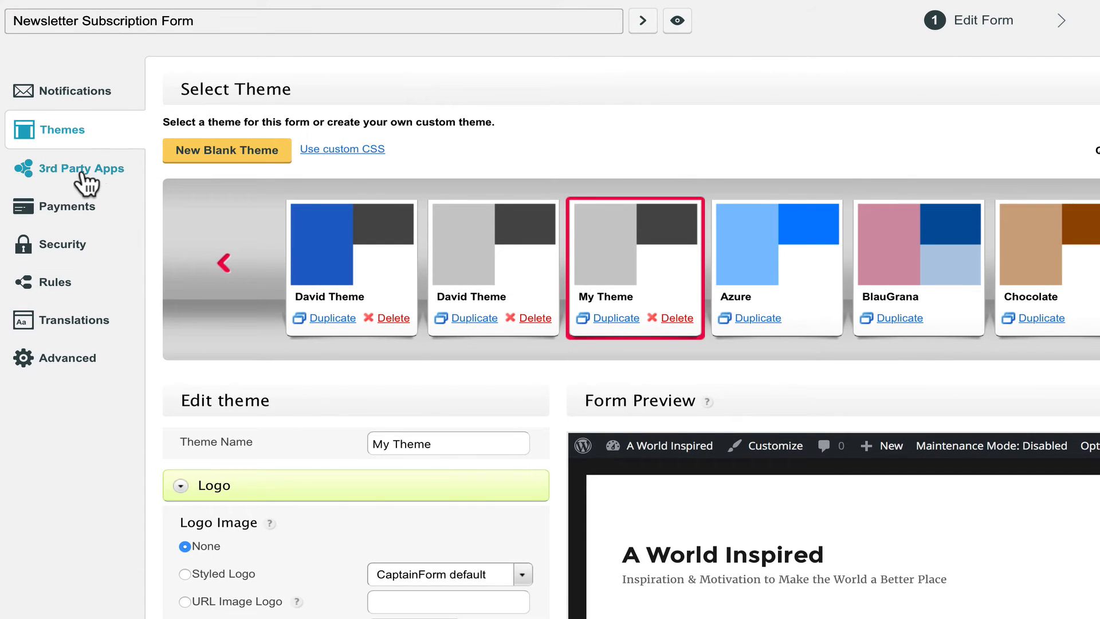
Filter 3rd Party Apps to Email Marketing, add MailChimp and save its connection.
{"action": "left_click", "coordinate": [76, 172]}
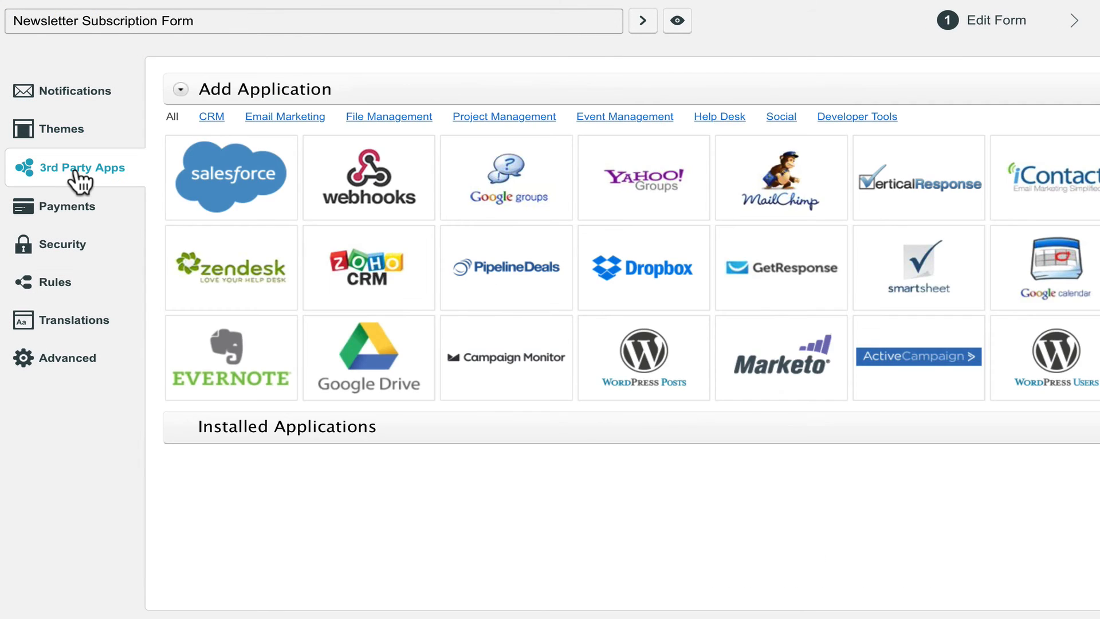
{"action": "double_click", "coordinate": [216, 116]}
{"action": "double_click", "coordinate": [213, 118]}
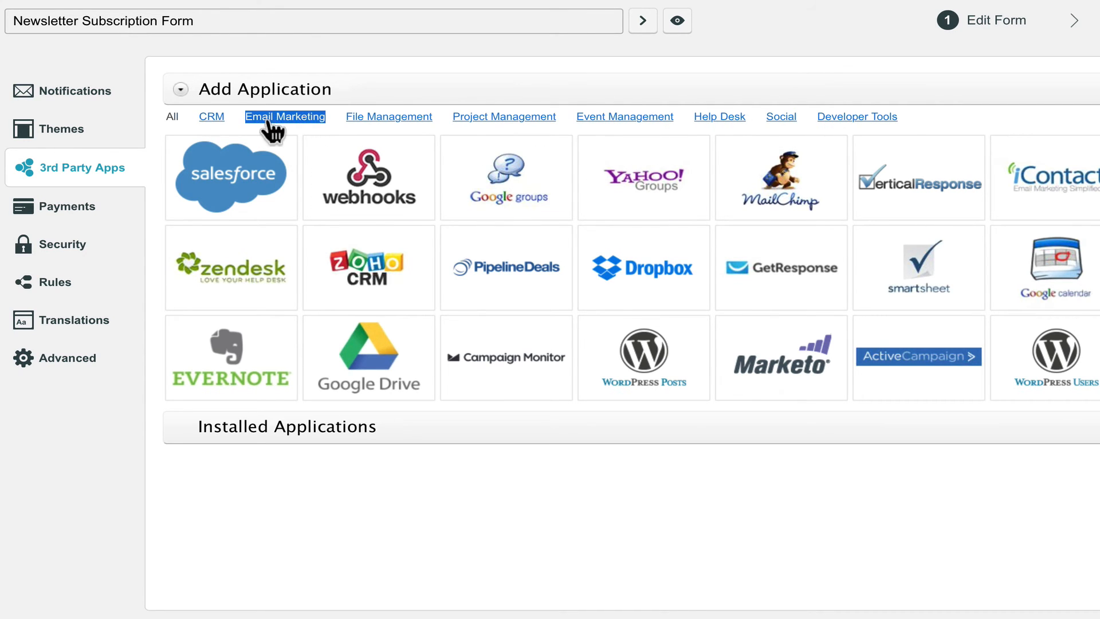
{"action": "left_click", "coordinate": [268, 119]}
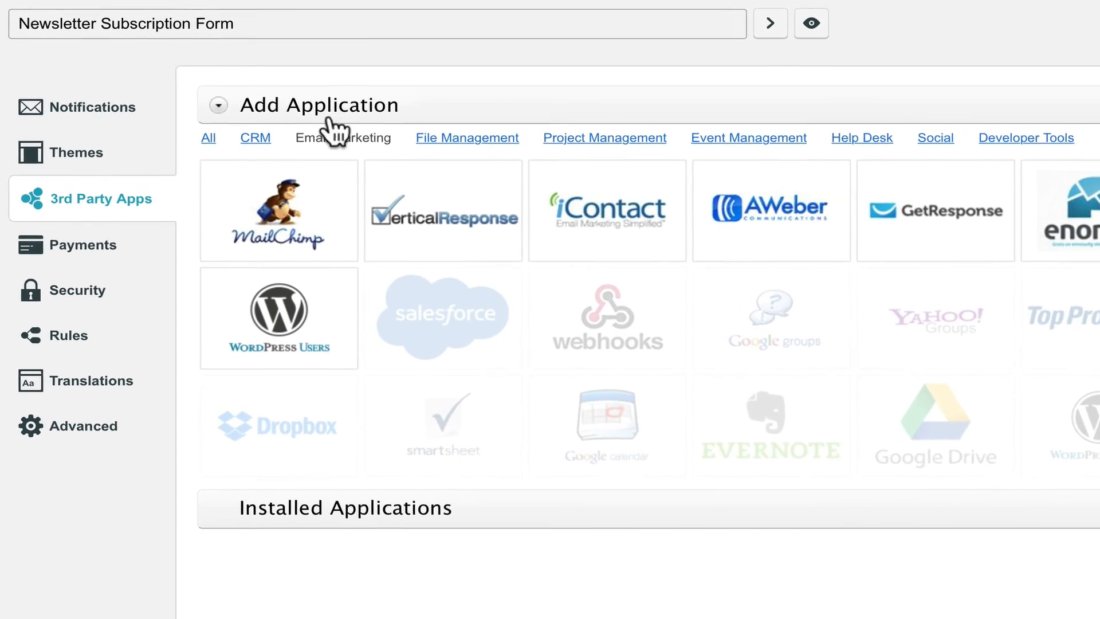
{"action": "mouse_move", "coordinate": [278, 184]}
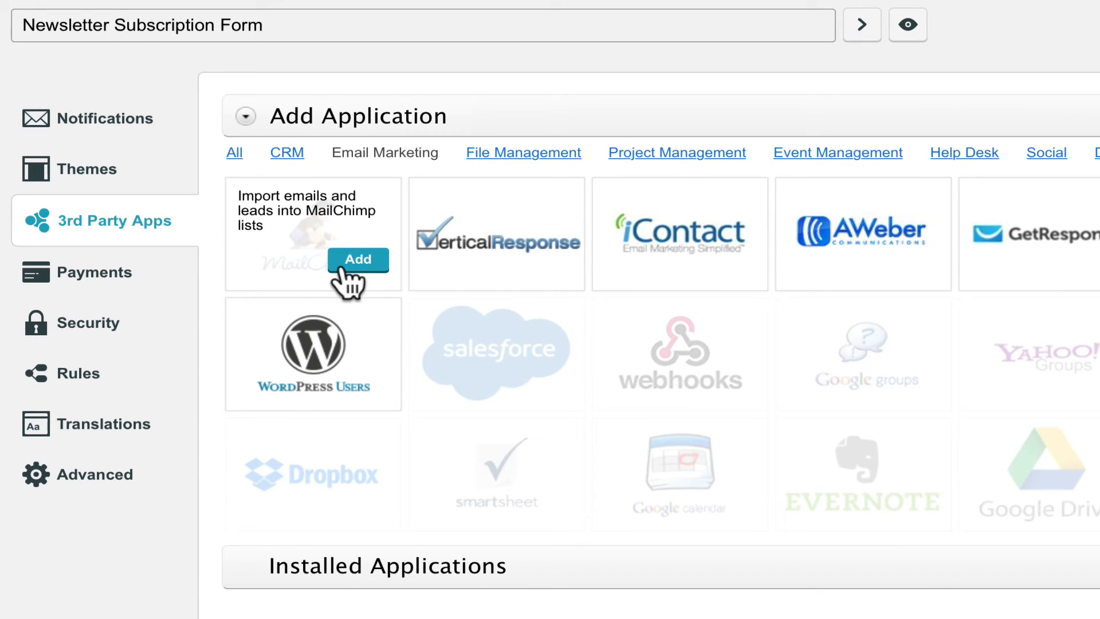
{"action": "left_click", "coordinate": [340, 269]}
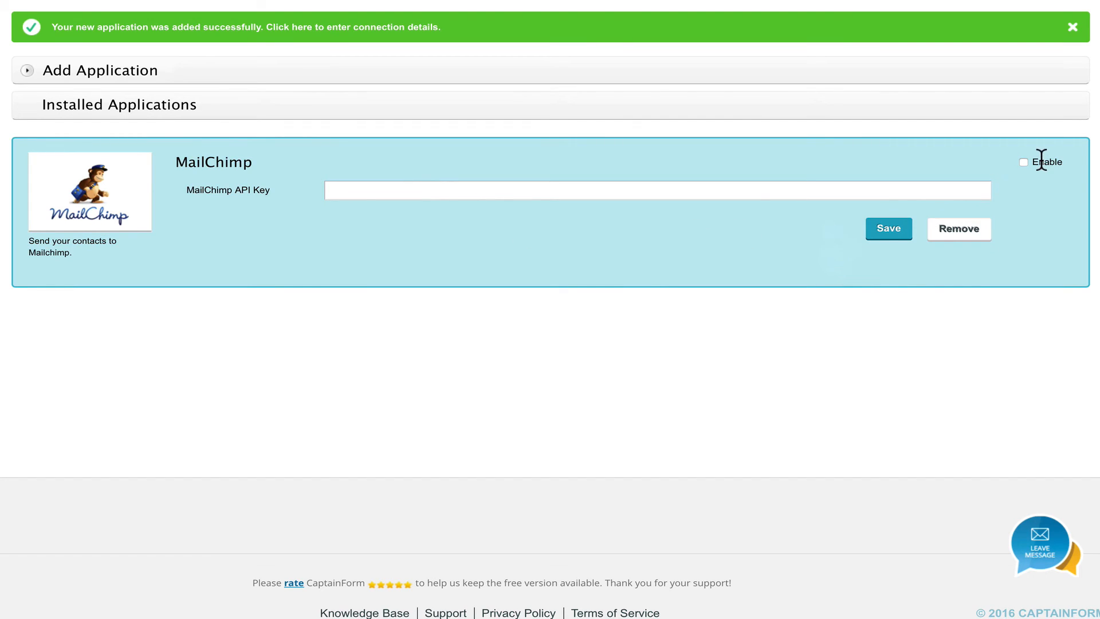
{"action": "left_click", "coordinate": [888, 229]}
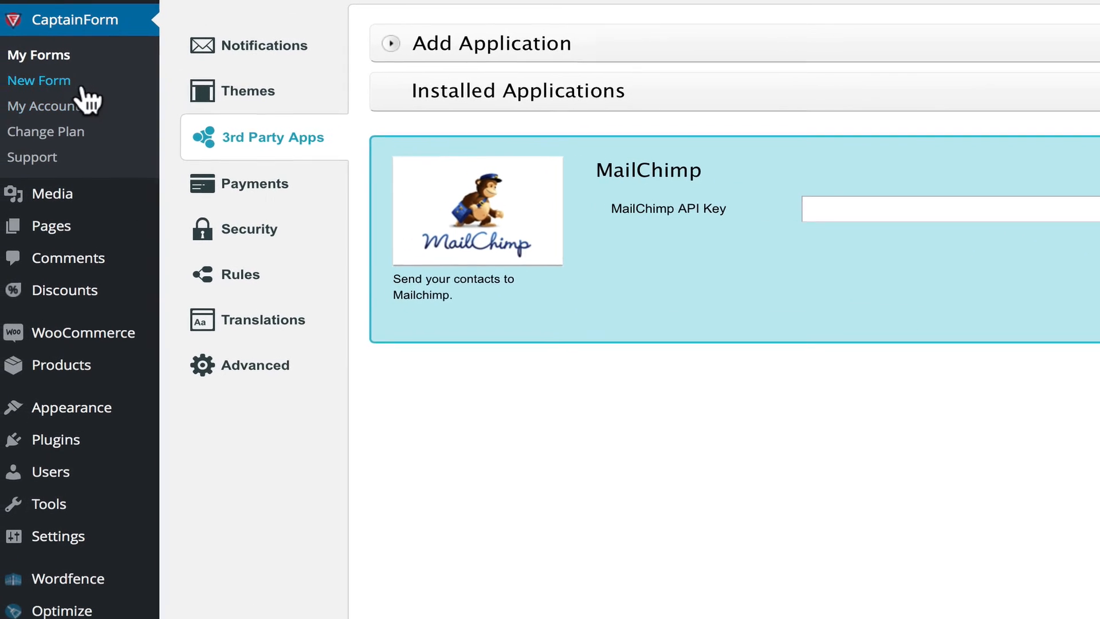
In My Forms, explore the Custom activity options without applying them, then expand the form's actions.
{"action": "left_click", "coordinate": [56, 58]}
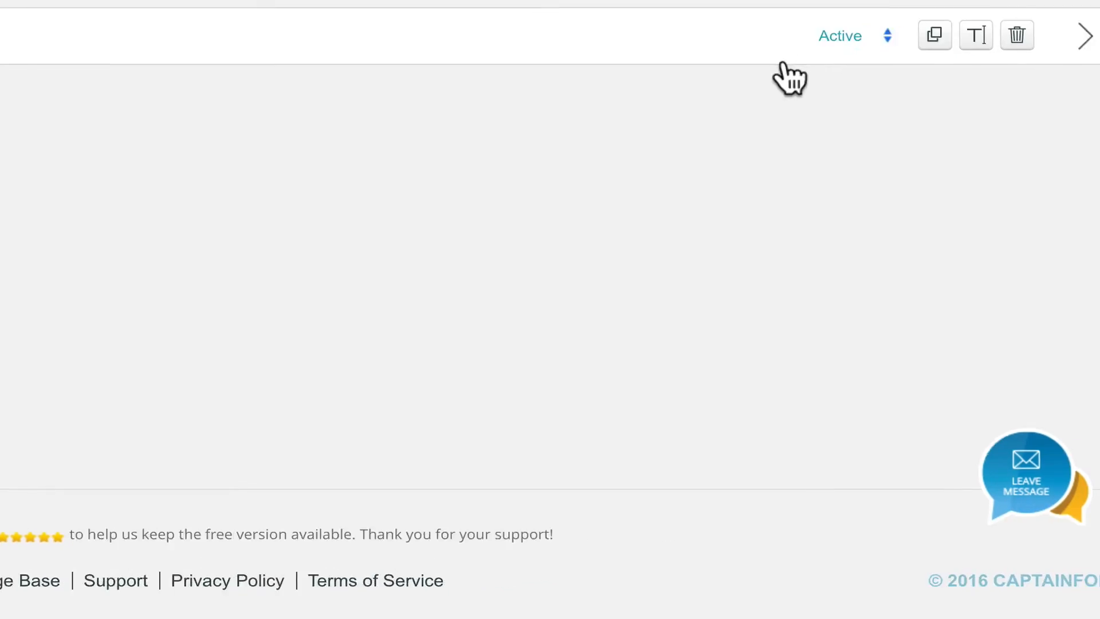
{"action": "left_click", "coordinate": [847, 37]}
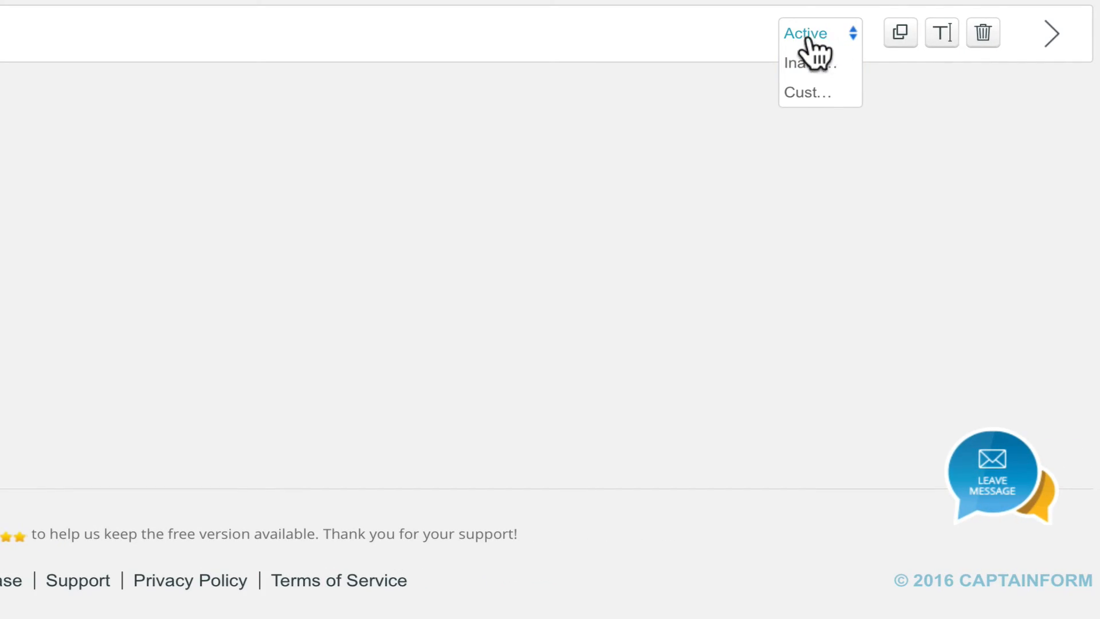
{"action": "left_click", "coordinate": [801, 95]}
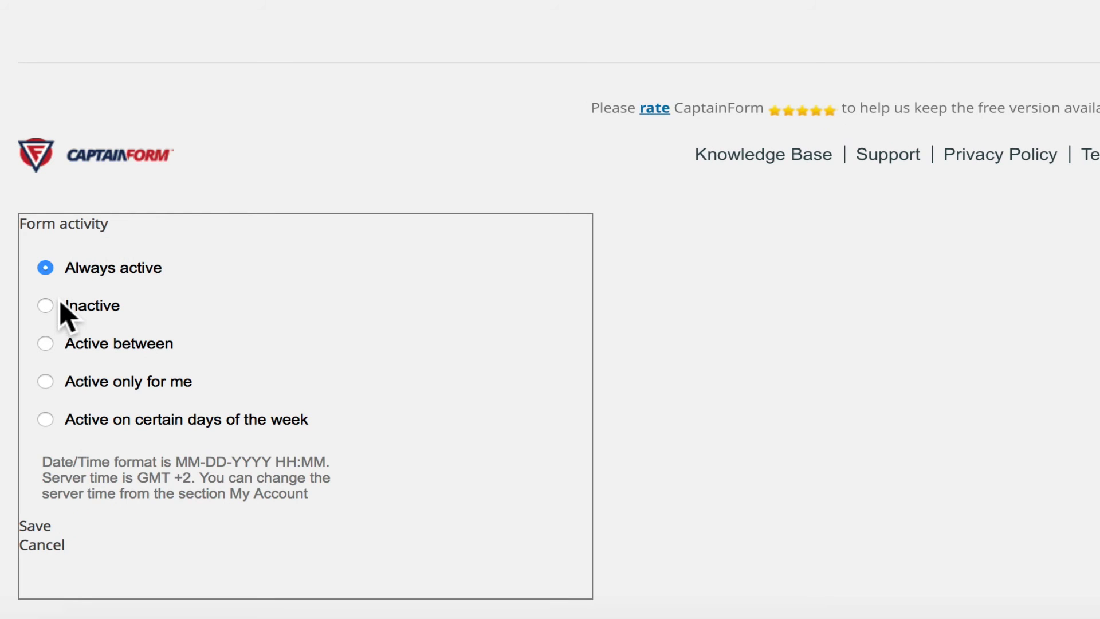
{"action": "left_click", "coordinate": [45, 344]}
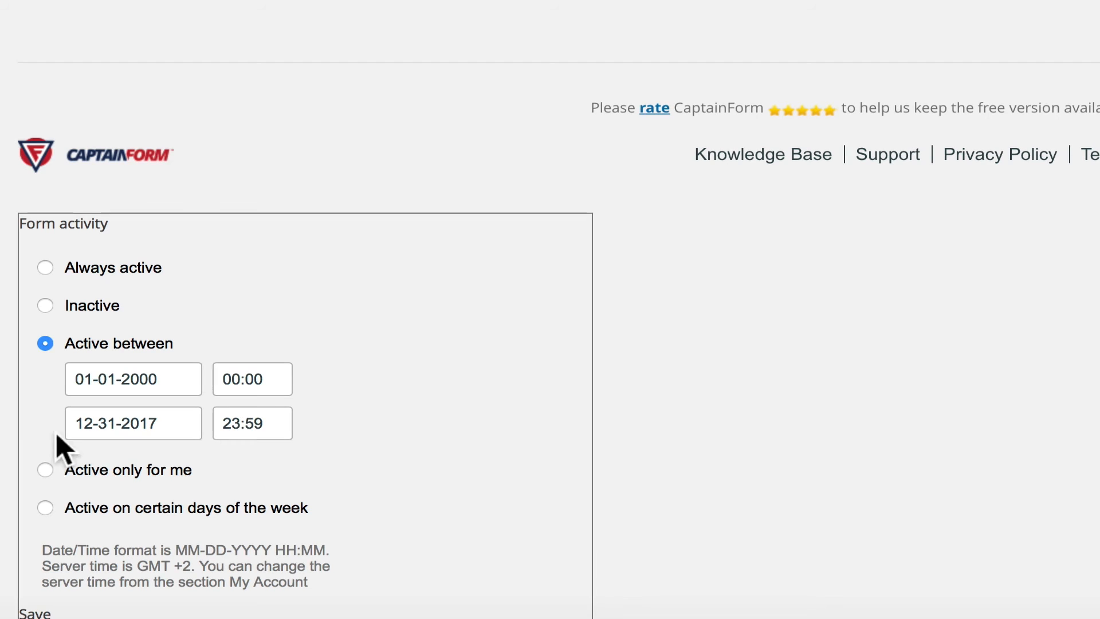
{"action": "left_click", "coordinate": [45, 470]}
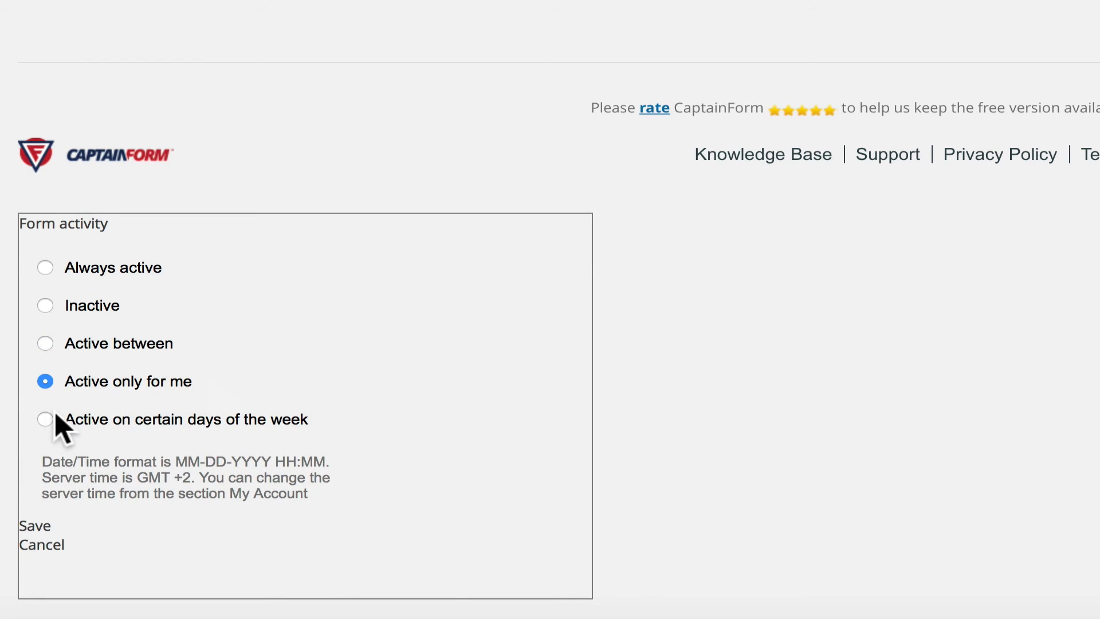
{"action": "left_click", "coordinate": [48, 424]}
{"action": "scroll", "coordinate": [322, 377], "scroll_direction": "down", "scroll_amount": 4}
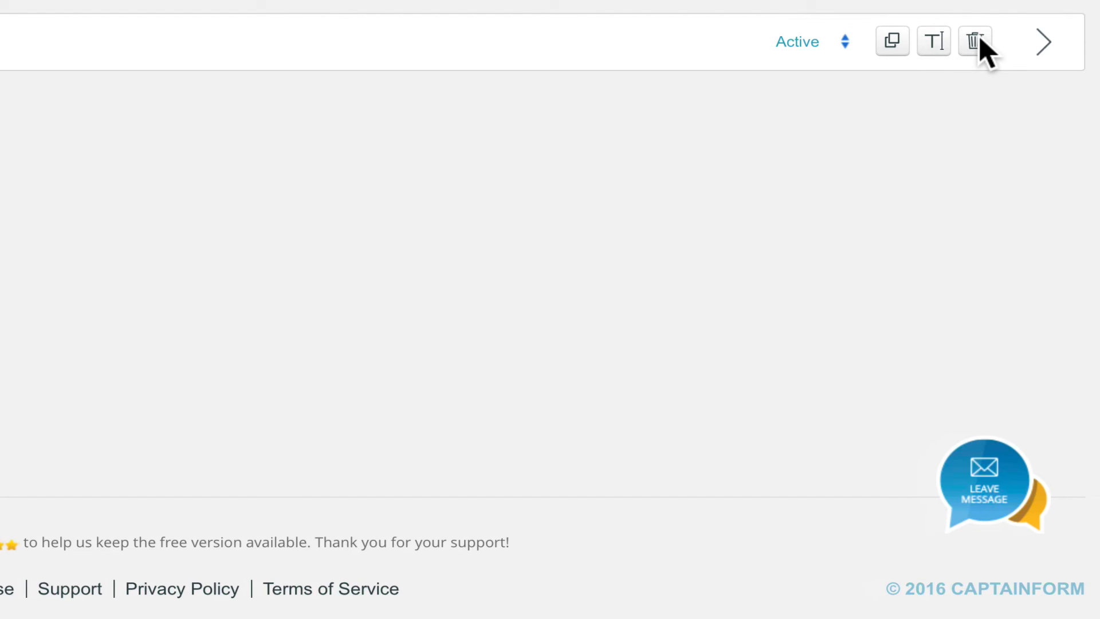
{"action": "left_click", "coordinate": [1043, 45]}
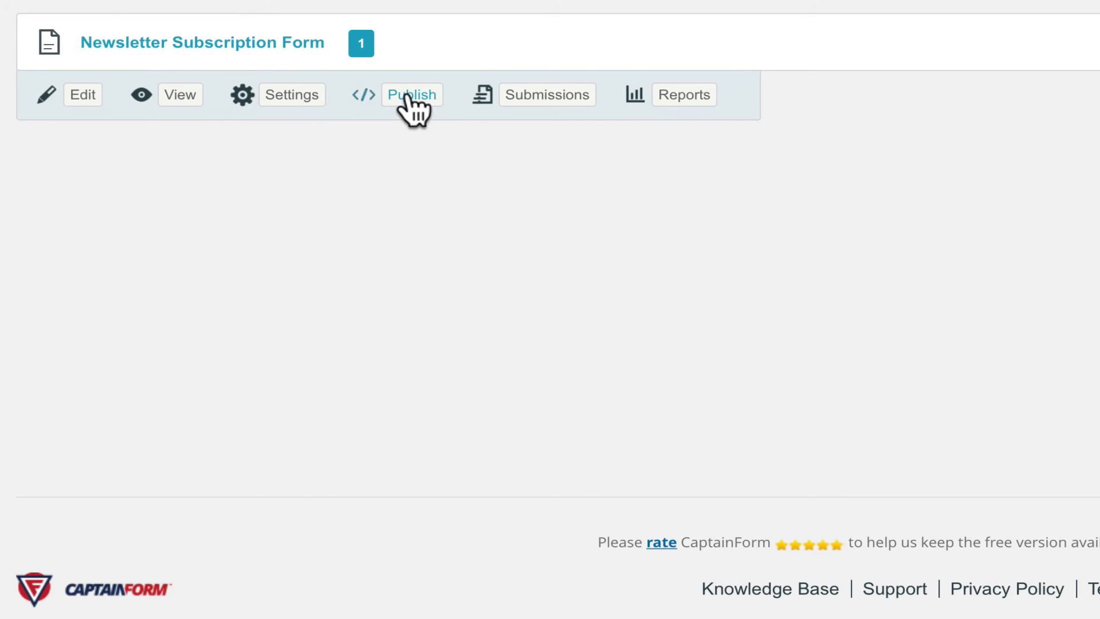
Check the form's submissions, then open its report and look over the available reports.
{"action": "left_click", "coordinate": [537, 100]}
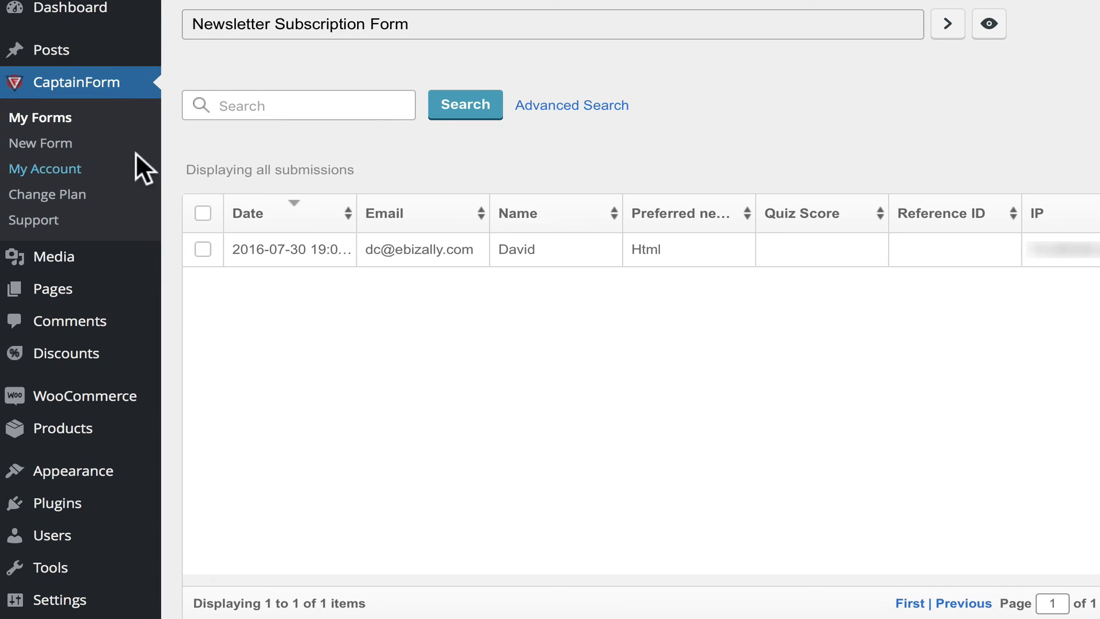
{"action": "left_click", "coordinate": [25, 114]}
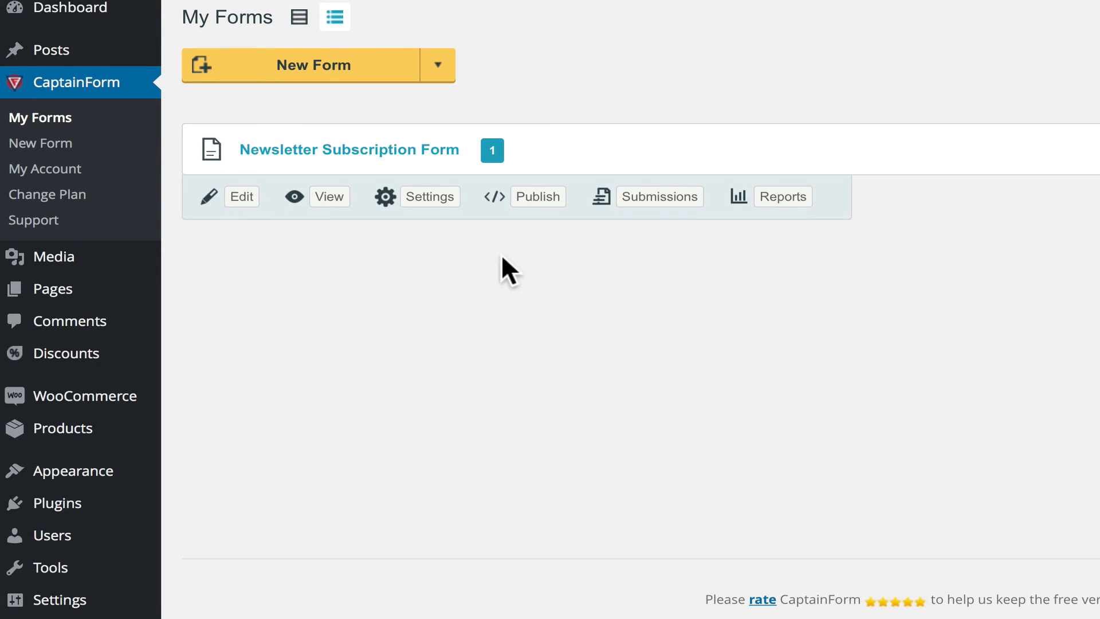
{"action": "left_click", "coordinate": [773, 196]}
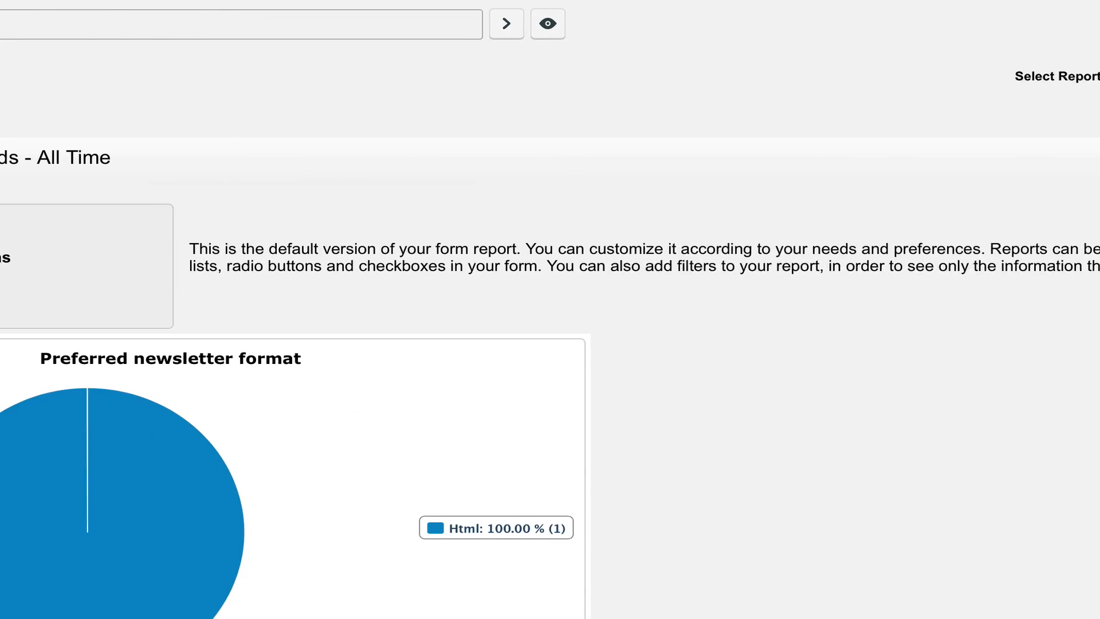
{"action": "left_click", "coordinate": [917, 160]}
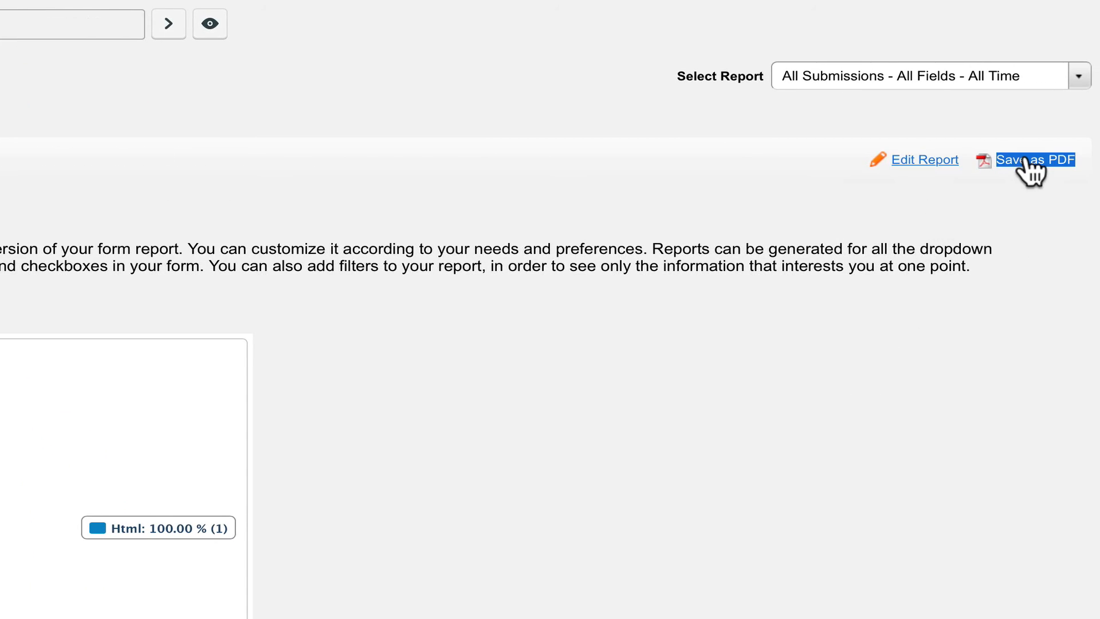
{"action": "left_click", "coordinate": [1074, 81]}
{"action": "left_click", "coordinate": [1005, 215]}
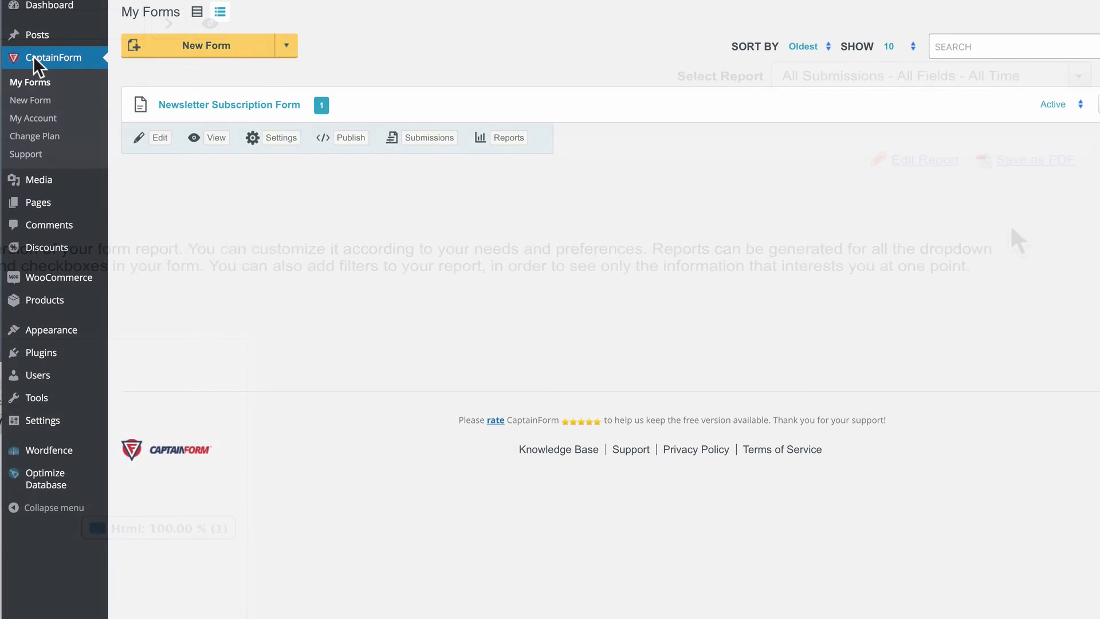
Start a new form and preview the Quiz, Order and Survey templates.
{"action": "left_click", "coordinate": [33, 57]}
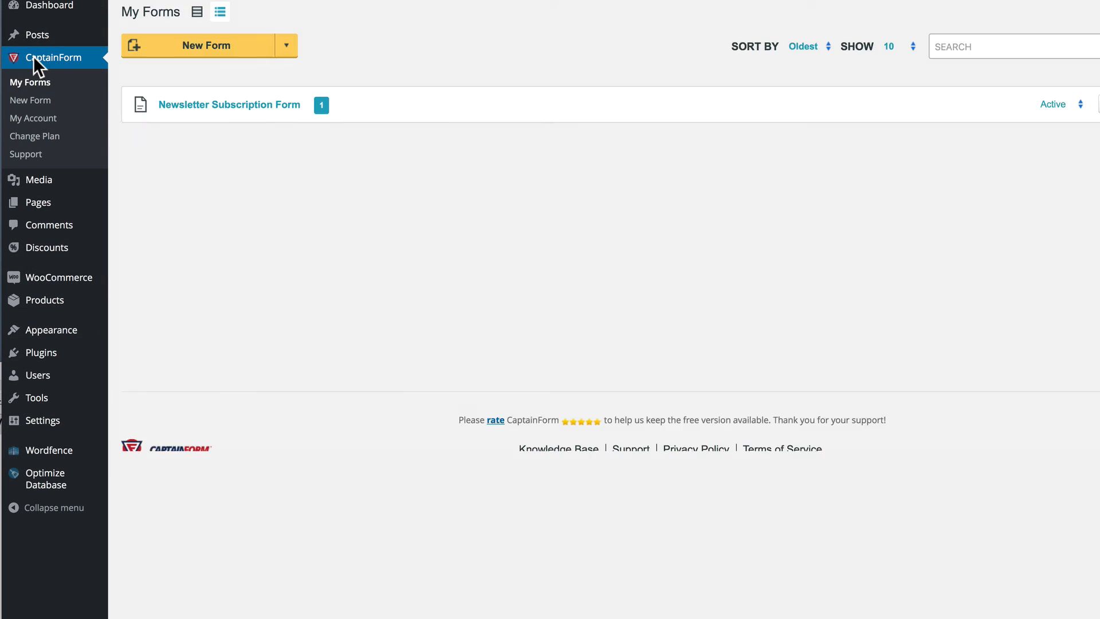
{"action": "left_click", "coordinate": [218, 45]}
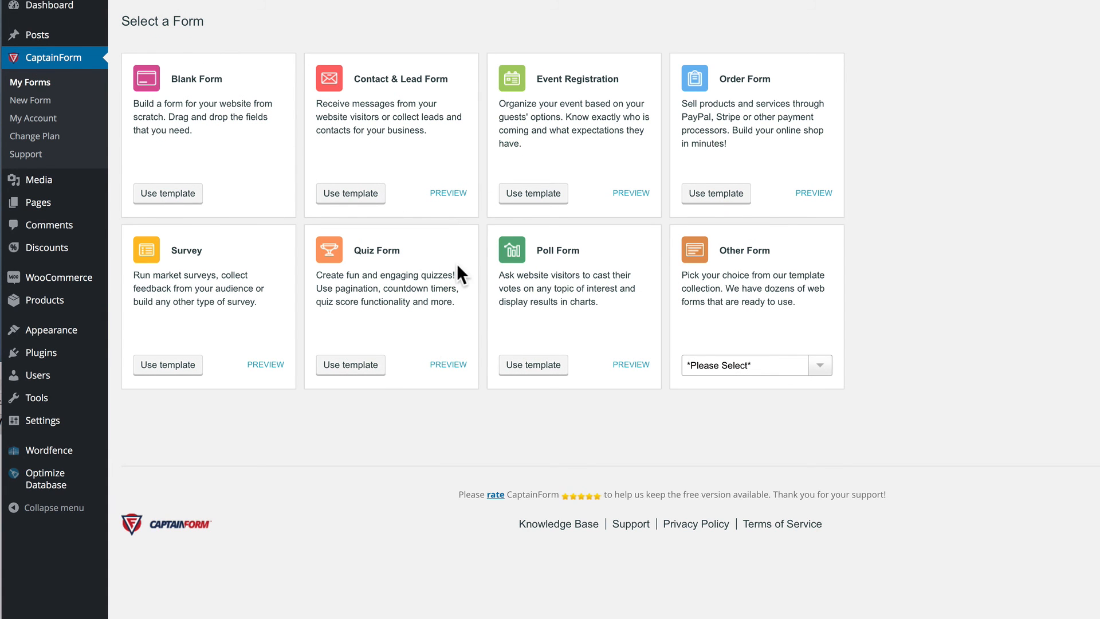
{"action": "left_click", "coordinate": [366, 366]}
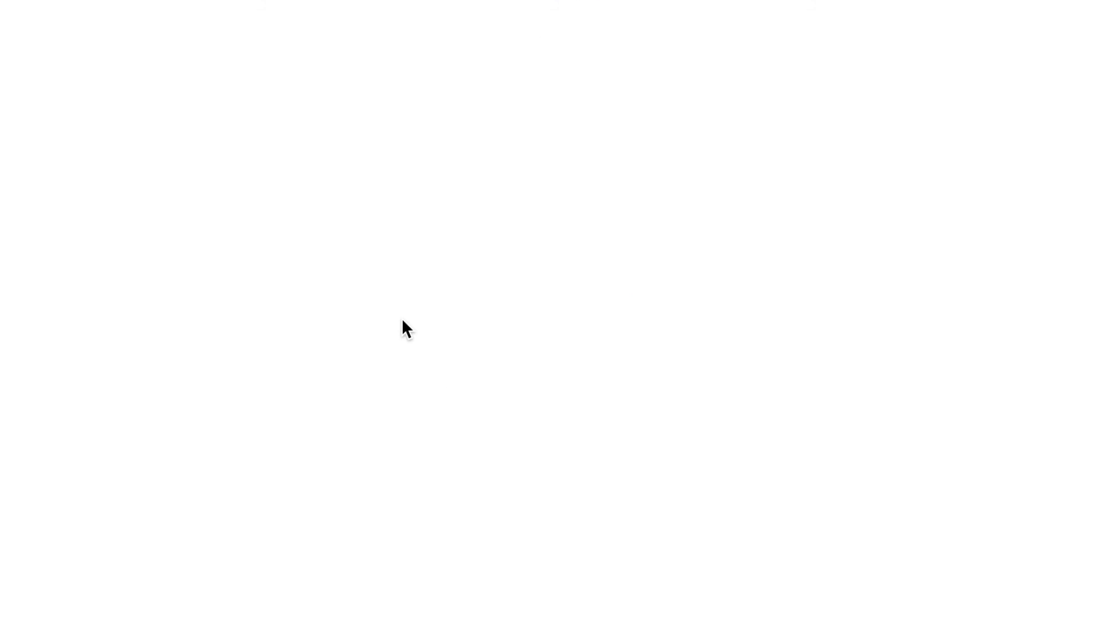
{"action": "scroll", "coordinate": [402, 298], "scroll_direction": "down", "scroll_amount": 7}
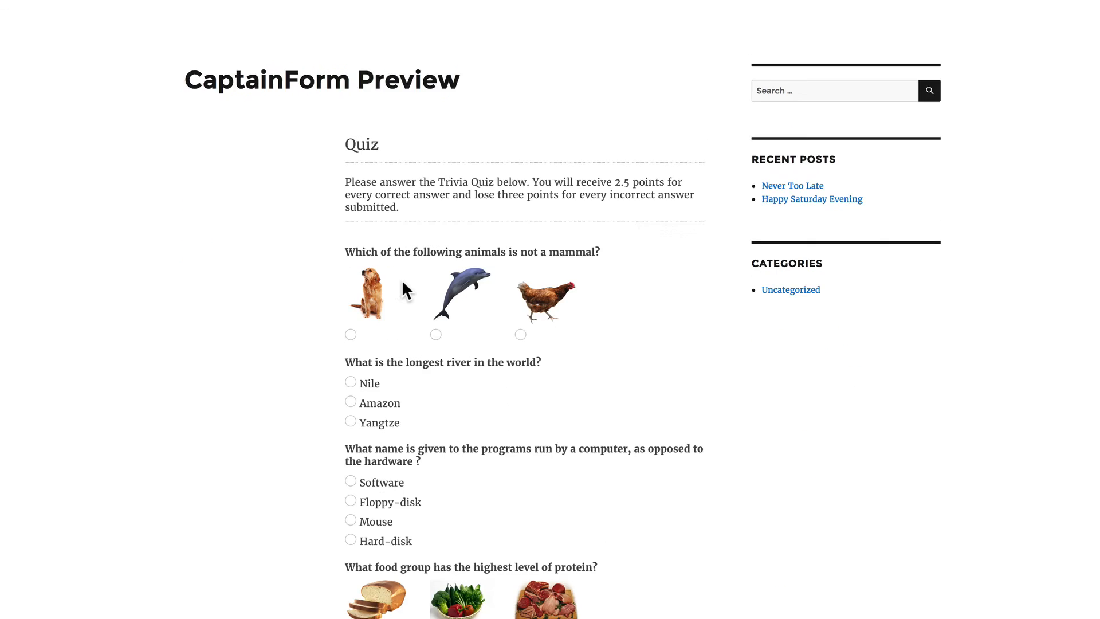
{"action": "scroll", "coordinate": [401, 280], "scroll_direction": "down", "scroll_amount": 1}
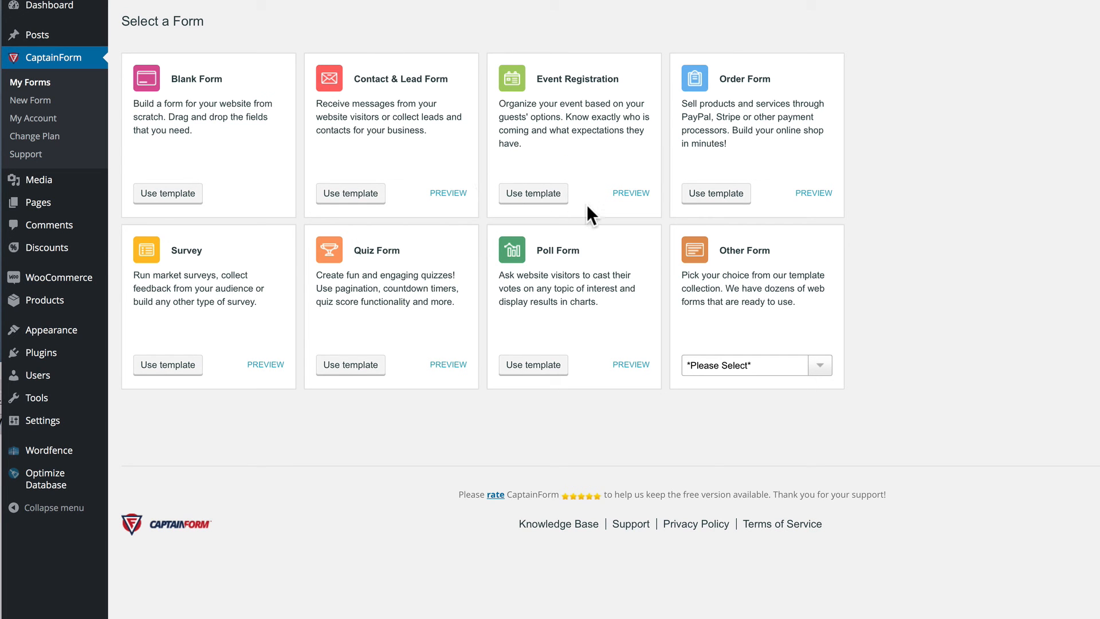
{"action": "left_click", "coordinate": [809, 194]}
{"action": "left_click", "coordinate": [266, 365]}
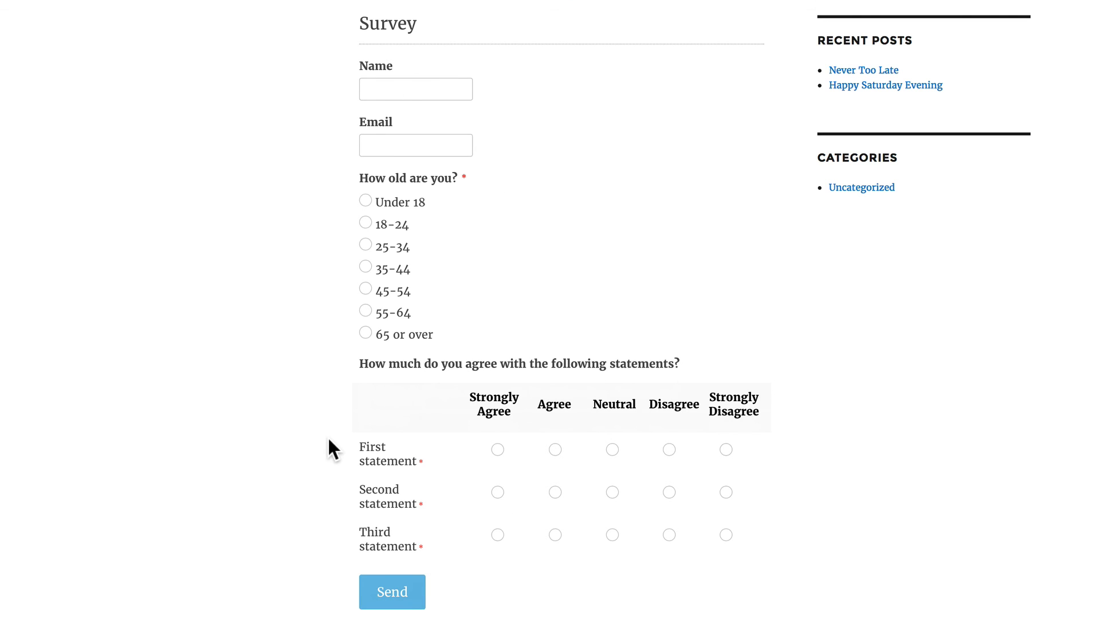
{"action": "left_click", "coordinate": [200, 1]}
Create a form from the Job Application Form template under Other Form and preview it.
{"action": "left_click", "coordinate": [820, 365]}
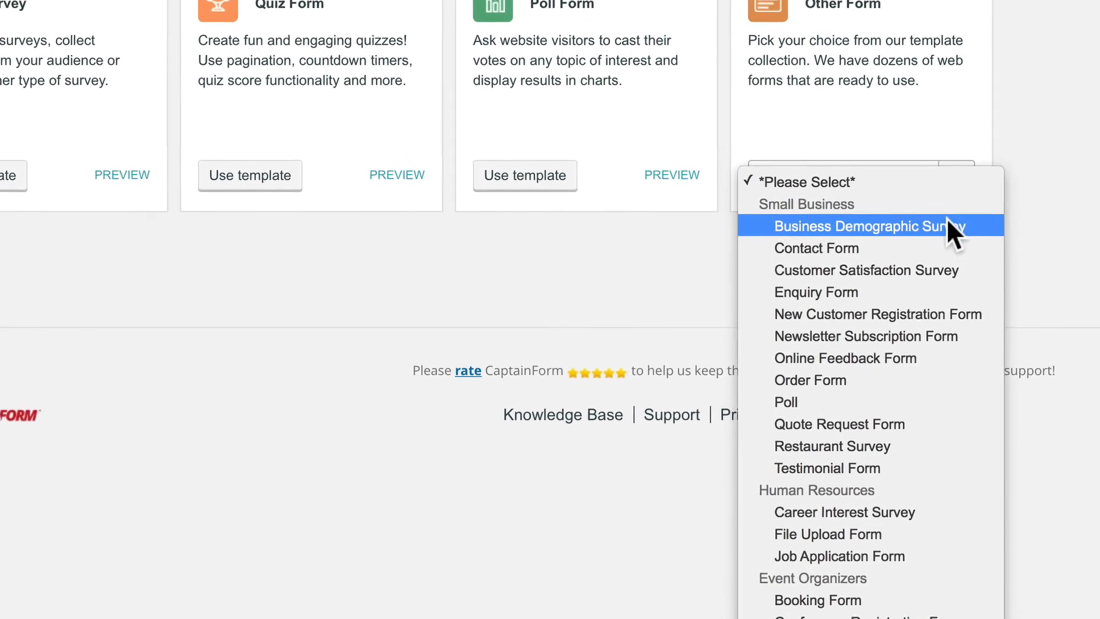
{"action": "left_click", "coordinate": [899, 551]}
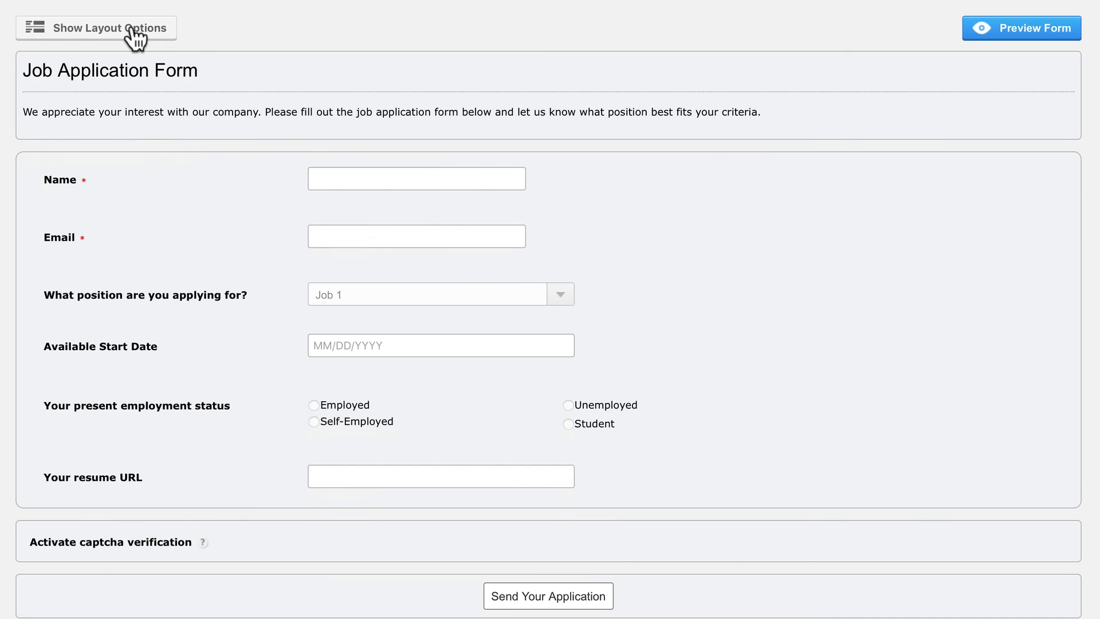
{"action": "left_click", "coordinate": [1002, 33]}
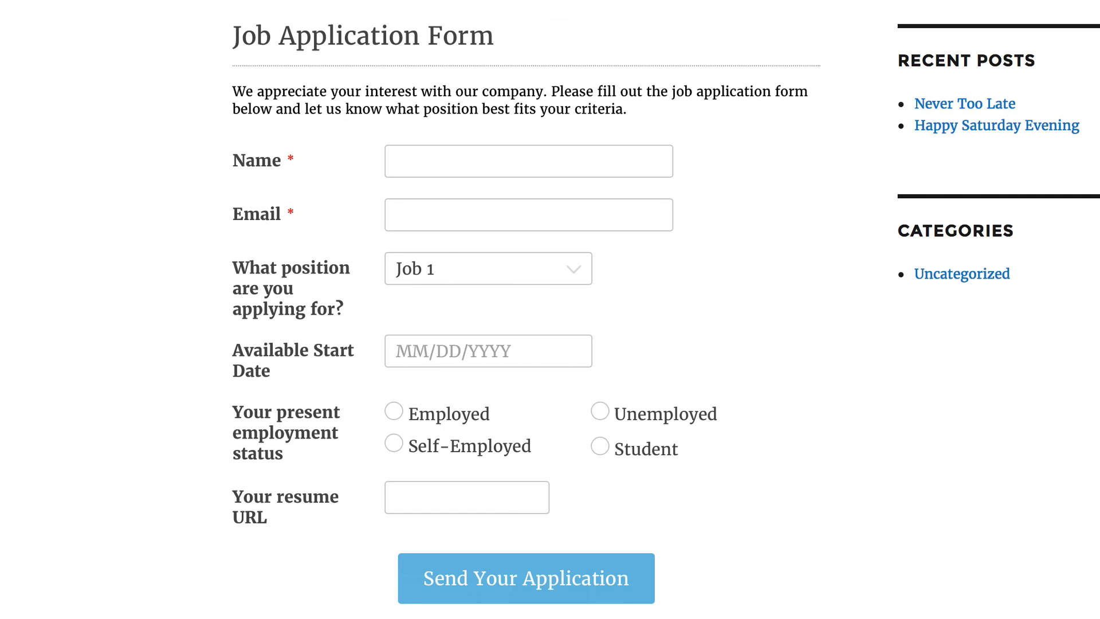